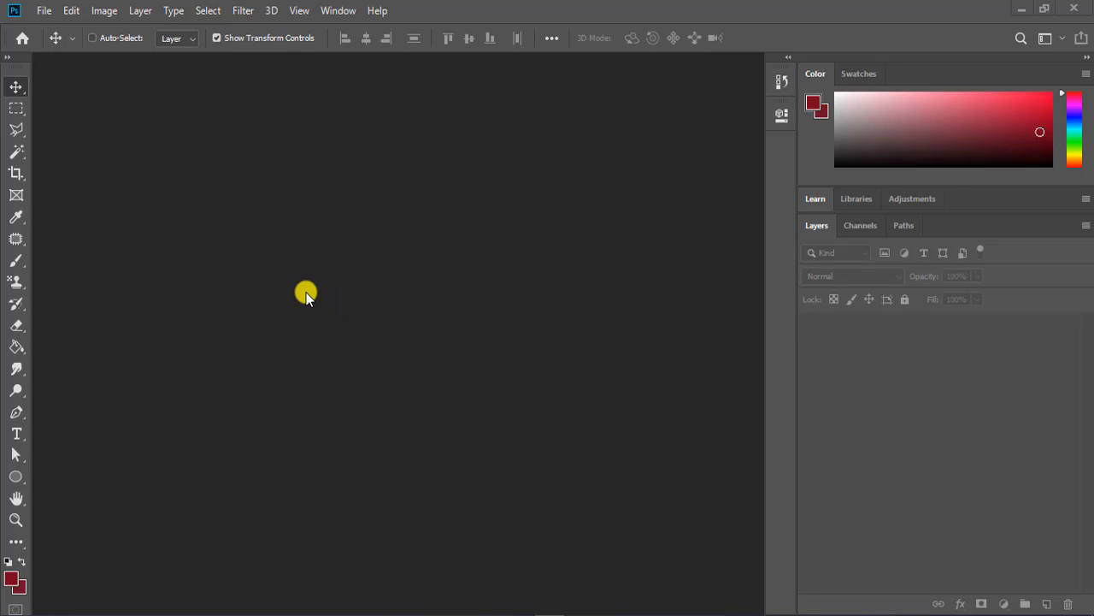
left_click(38, 11)
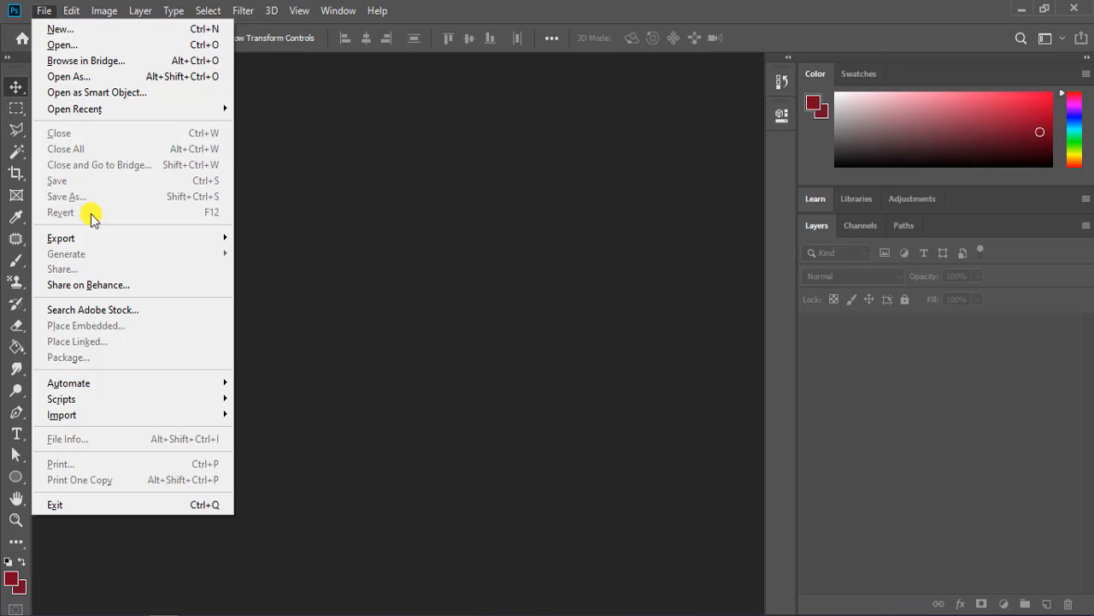
mouse_move(91, 241)
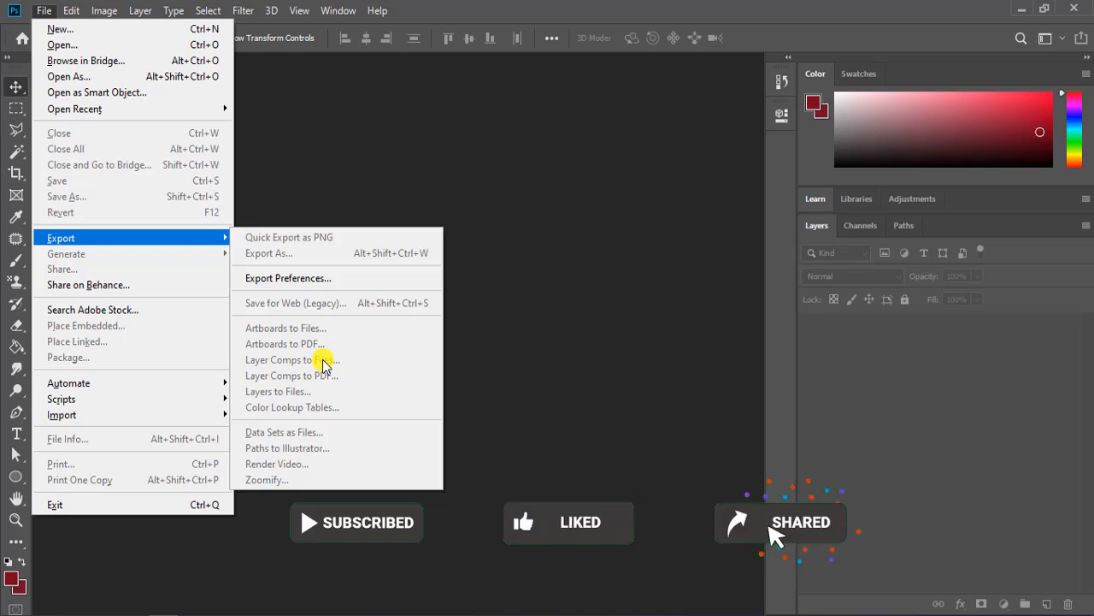
left_click(407, 124)
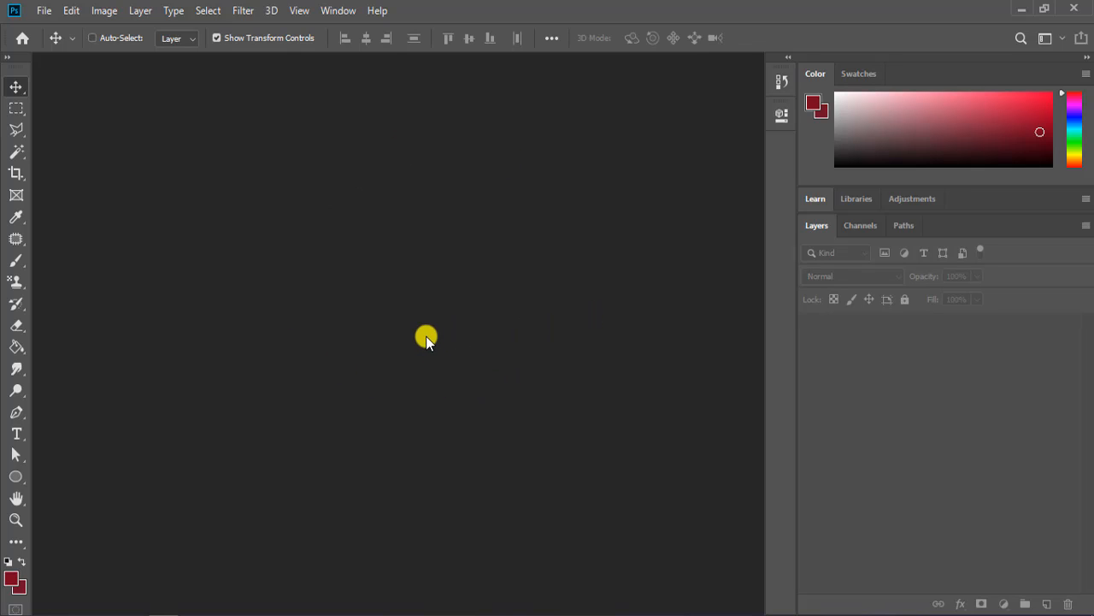
Open the file All Logo 4.psd from the Desktop.
left_click(42, 10)
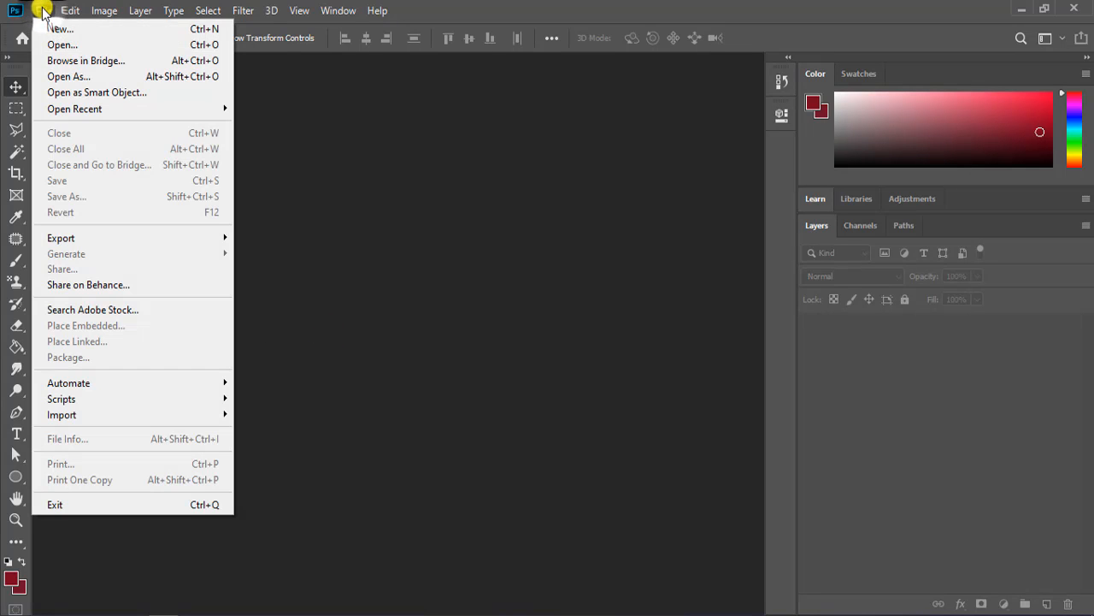
left_click(56, 45)
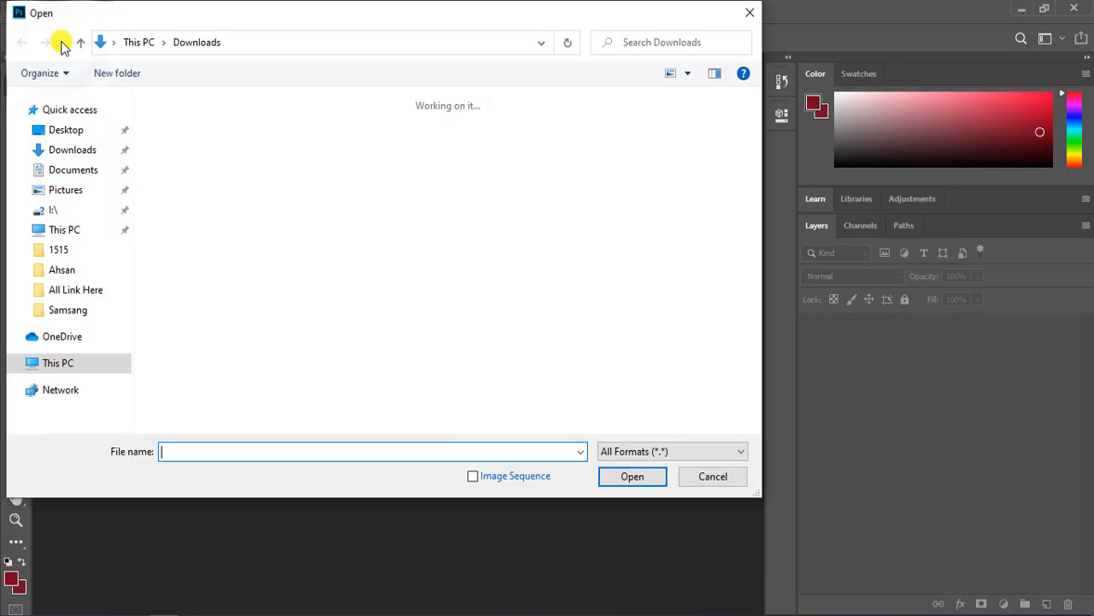
left_click(69, 210)
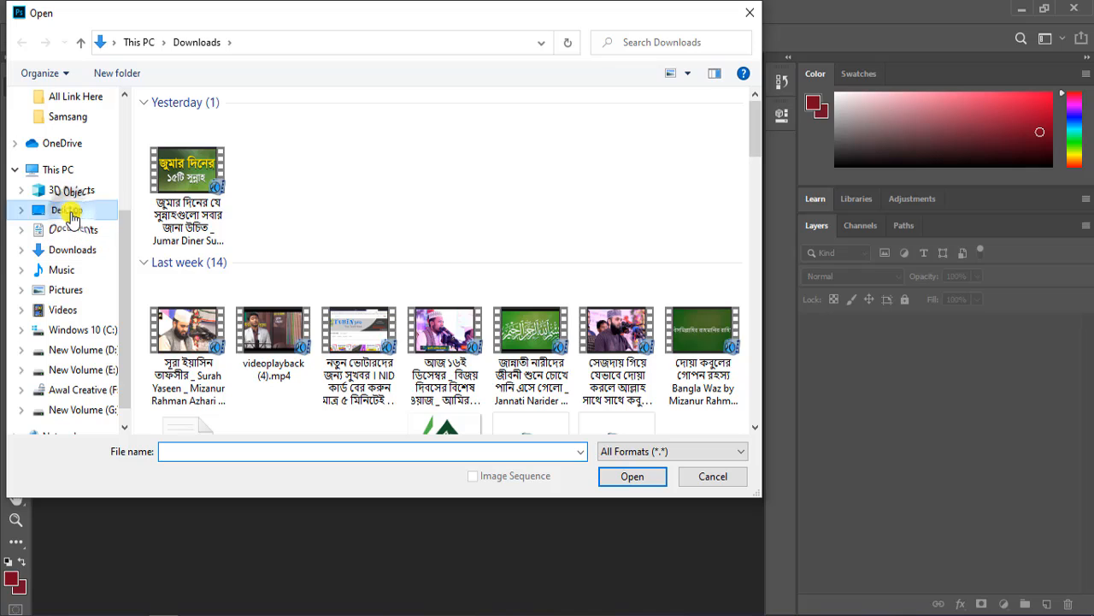
left_click(175, 214)
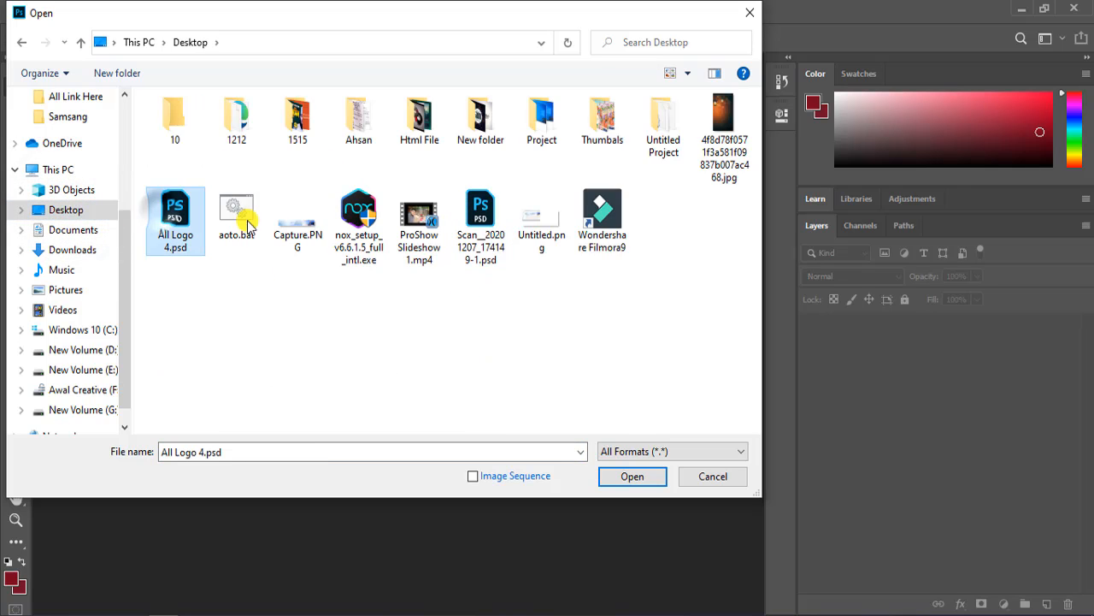
left_click(634, 477)
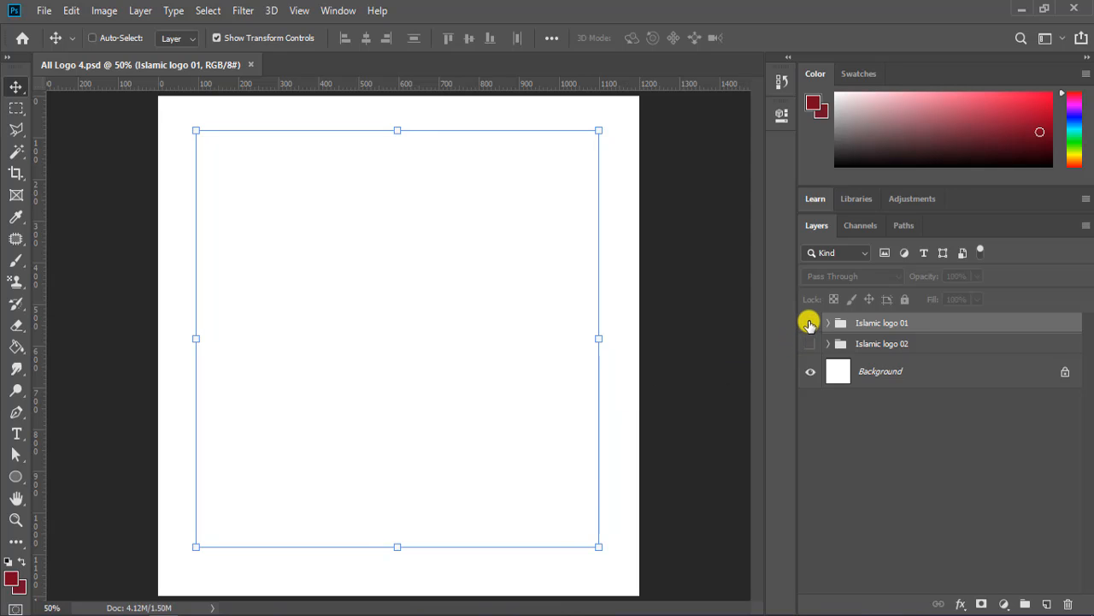
Show the Islamic logo 01 group, look through its layers, and hide it again.
left_click(810, 324)
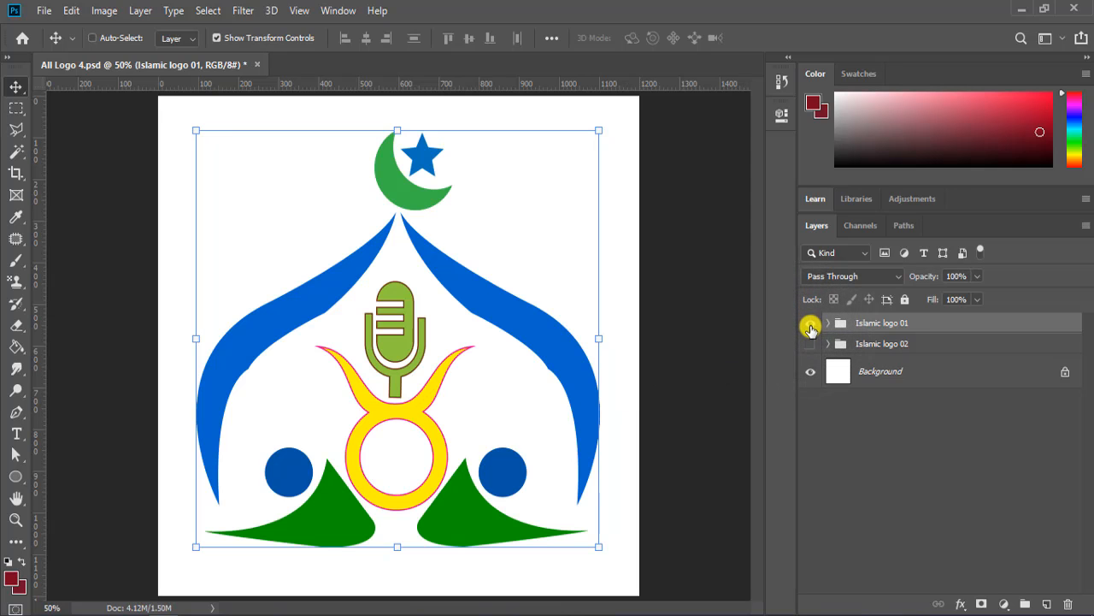
left_click(829, 323)
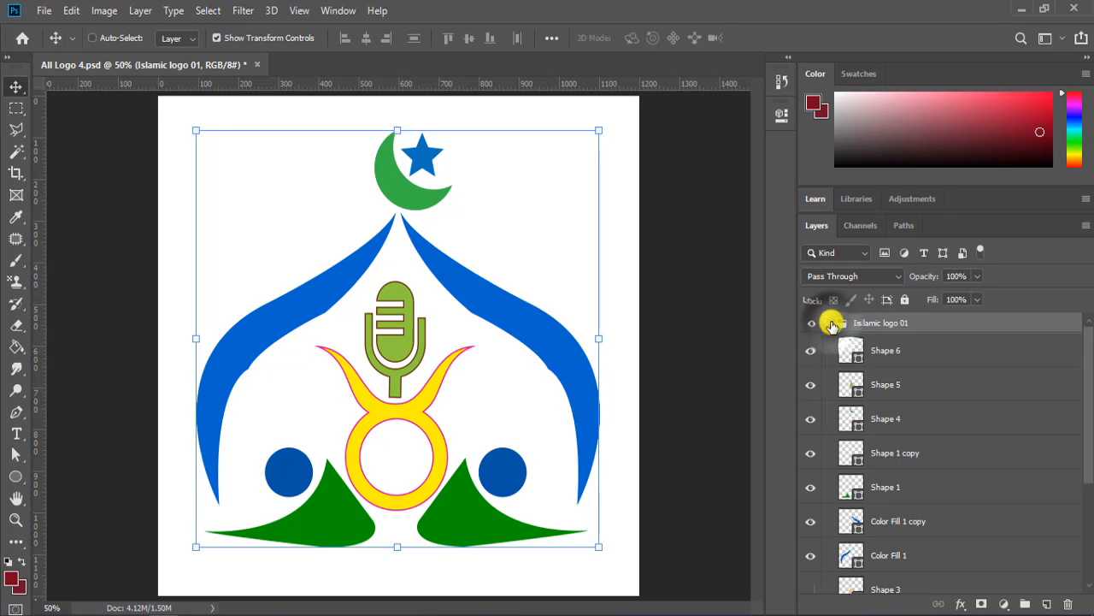
scroll(860, 445, "down", 4)
scroll(920, 516, "up", 3)
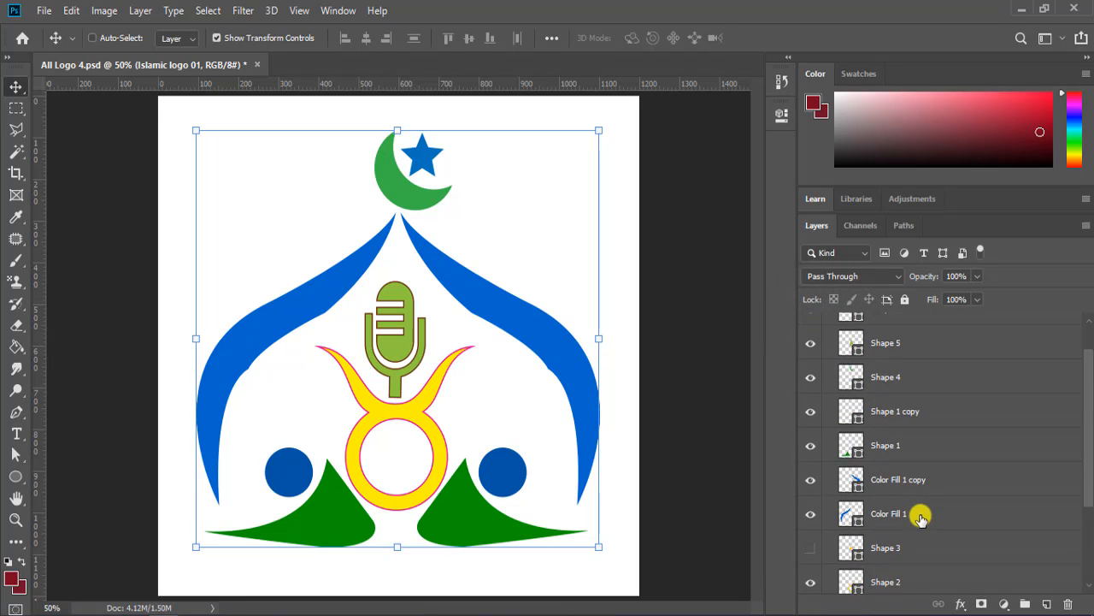
scroll(920, 517, "up", 1)
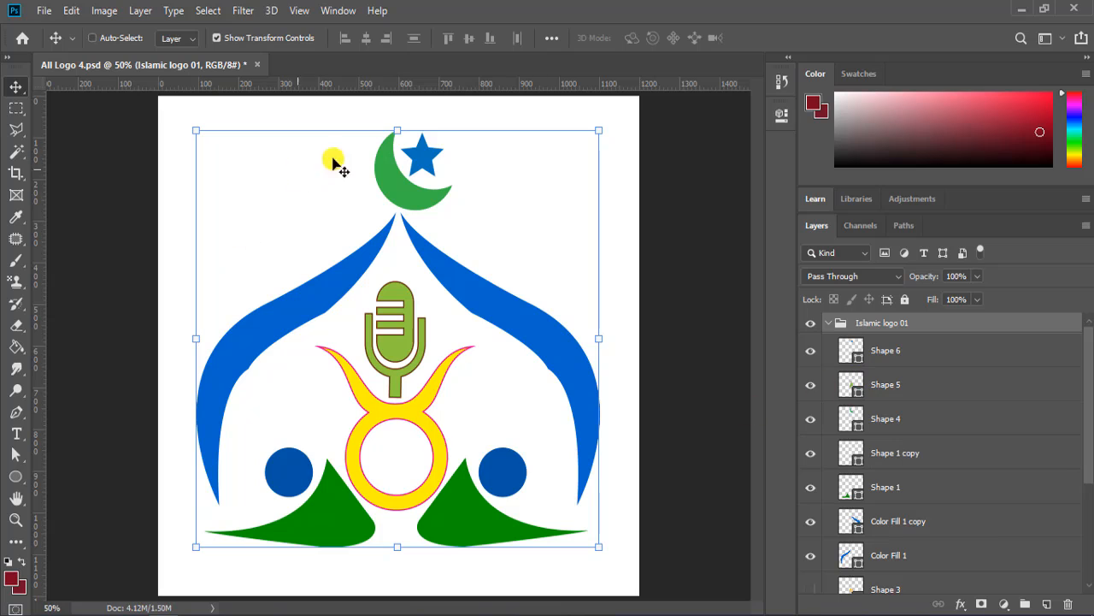
left_click(833, 323)
left_click_drag(810, 323, 809, 344)
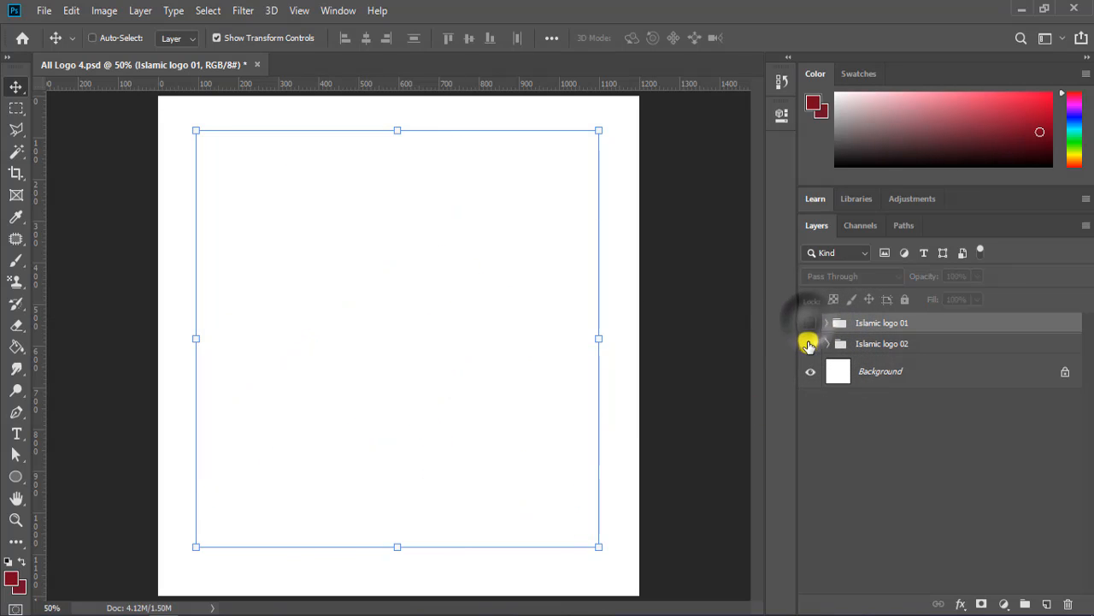
Make only the Islamic logo 02 group visible above the background and select it.
left_click(810, 343)
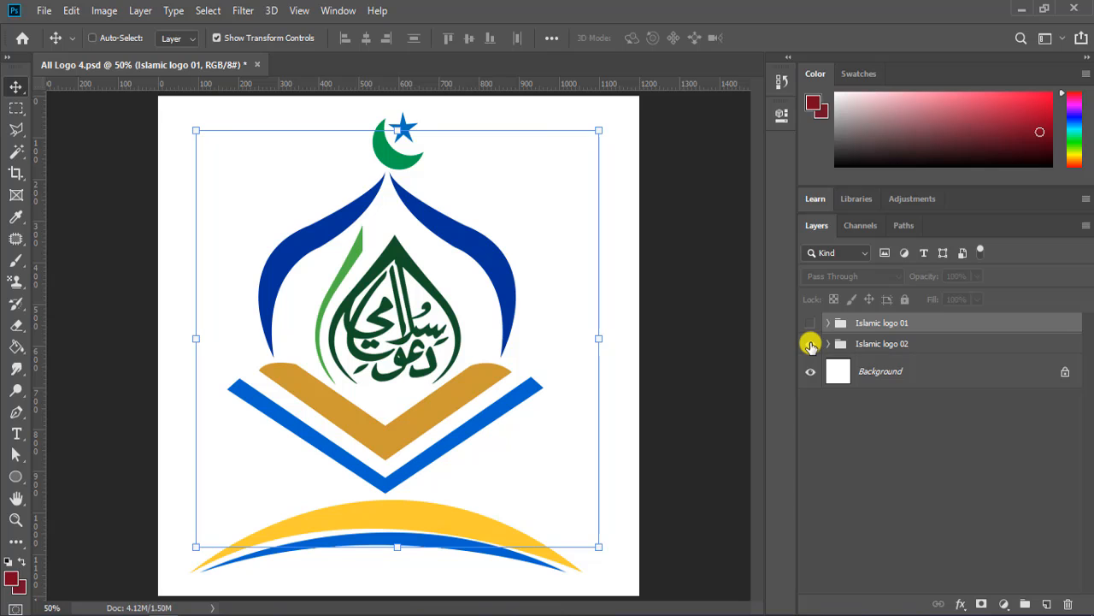
left_click(810, 343)
left_click(810, 344)
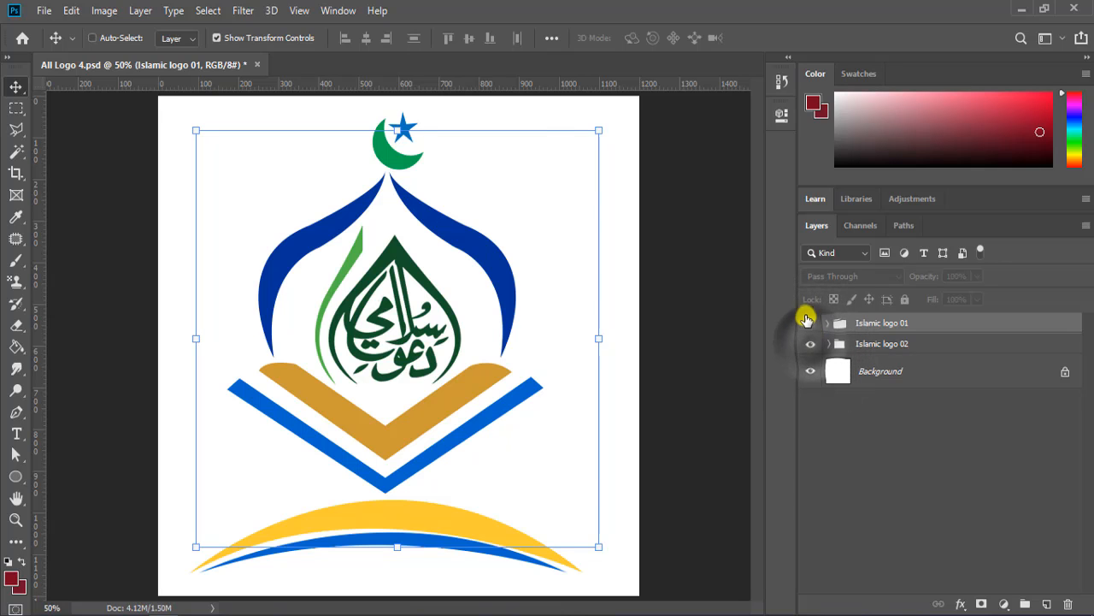
left_click(810, 322)
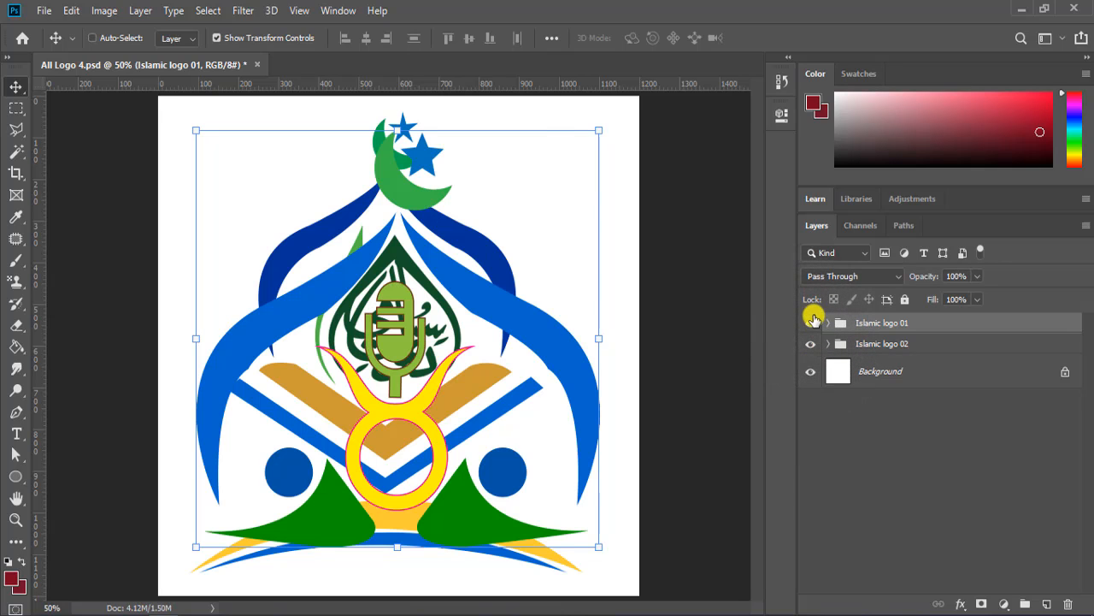
left_click(812, 322)
left_click(894, 345)
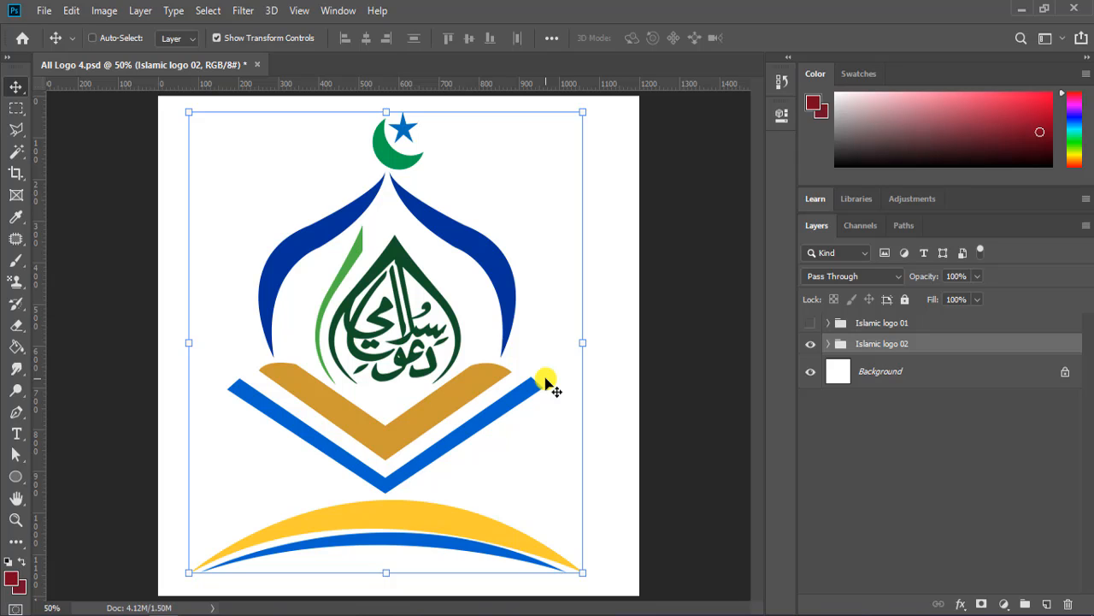
Compare the two logo designs by switching visibility between Islamic logo 01 and Islamic logo 02.
left_click(810, 344)
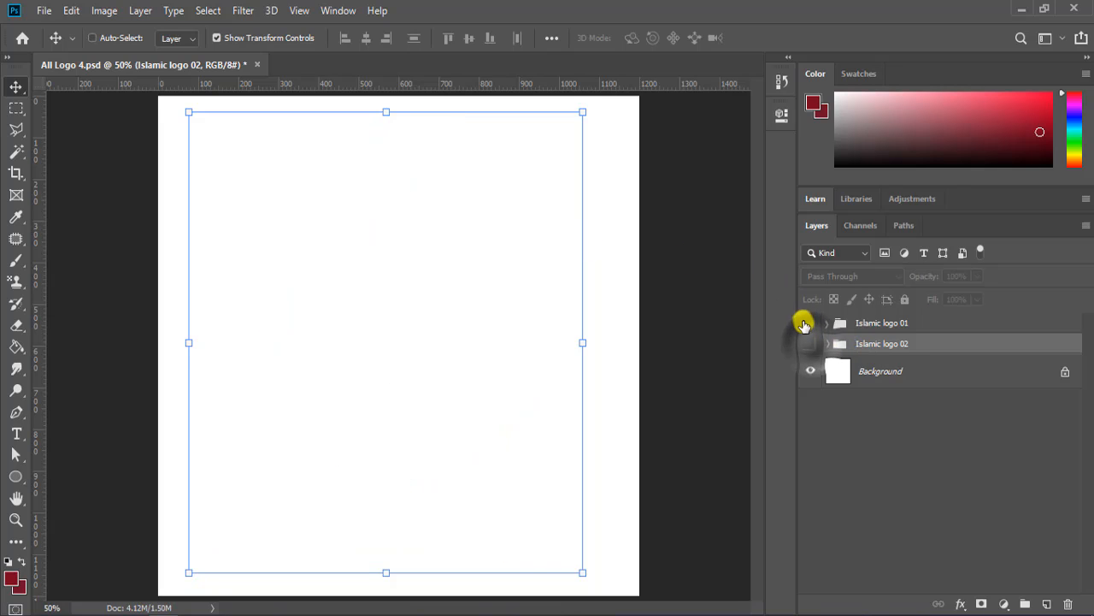
left_click(810, 323)
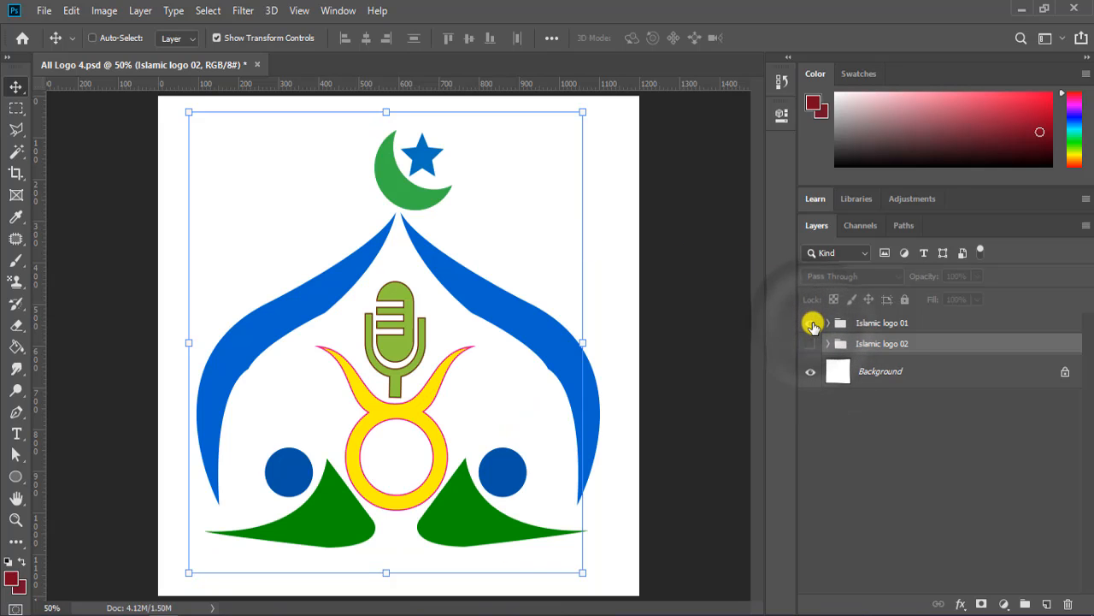
left_click(811, 323)
left_click(811, 344)
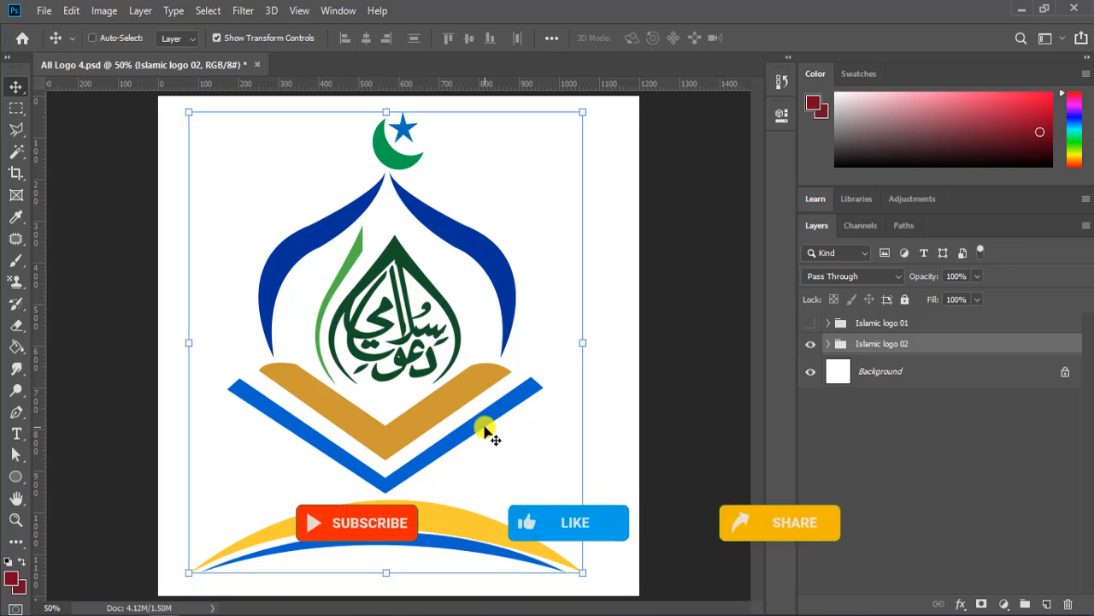
Expand the Islamic logo 02 group to view its contents and check the document's available export options.
left_click(828, 344)
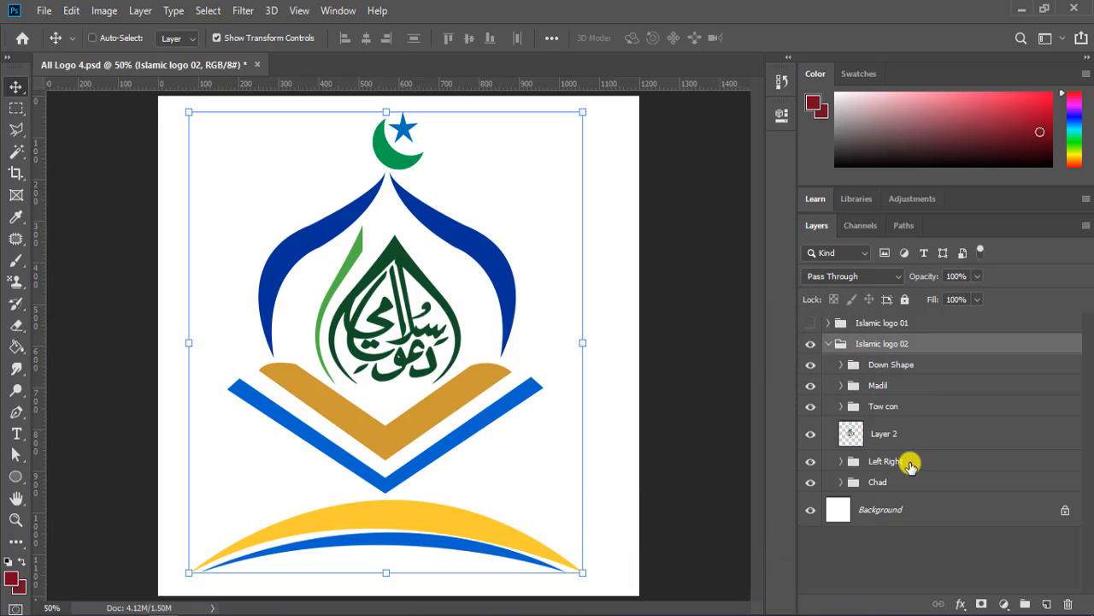
left_click(42, 11)
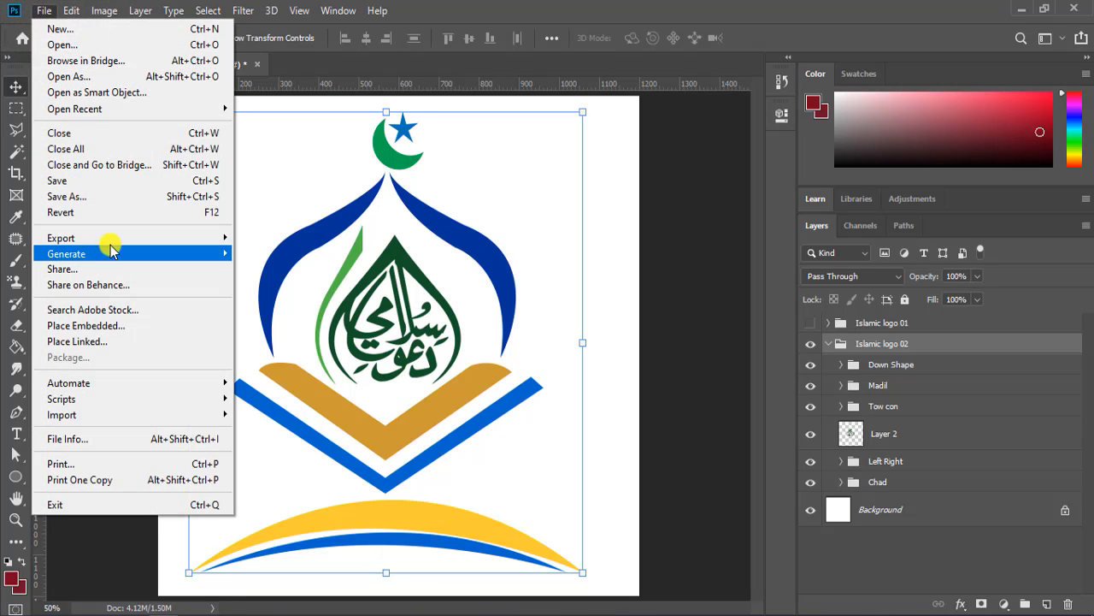
left_click(111, 238)
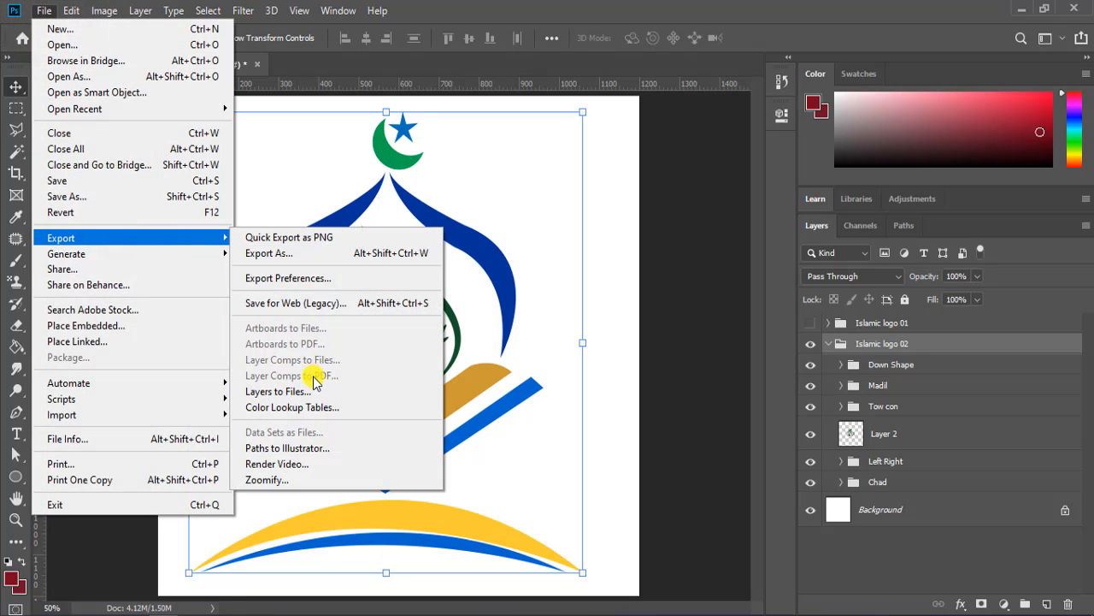
left_click(688, 252)
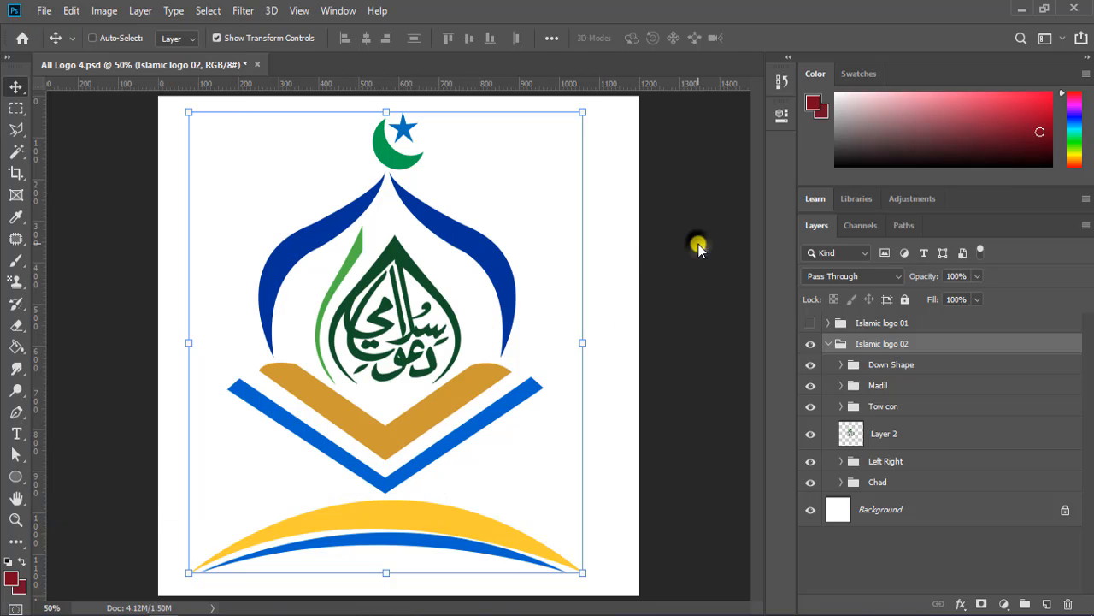
Display Layer Comps and collapse the Islamic logo 02 group.
left_click(345, 12)
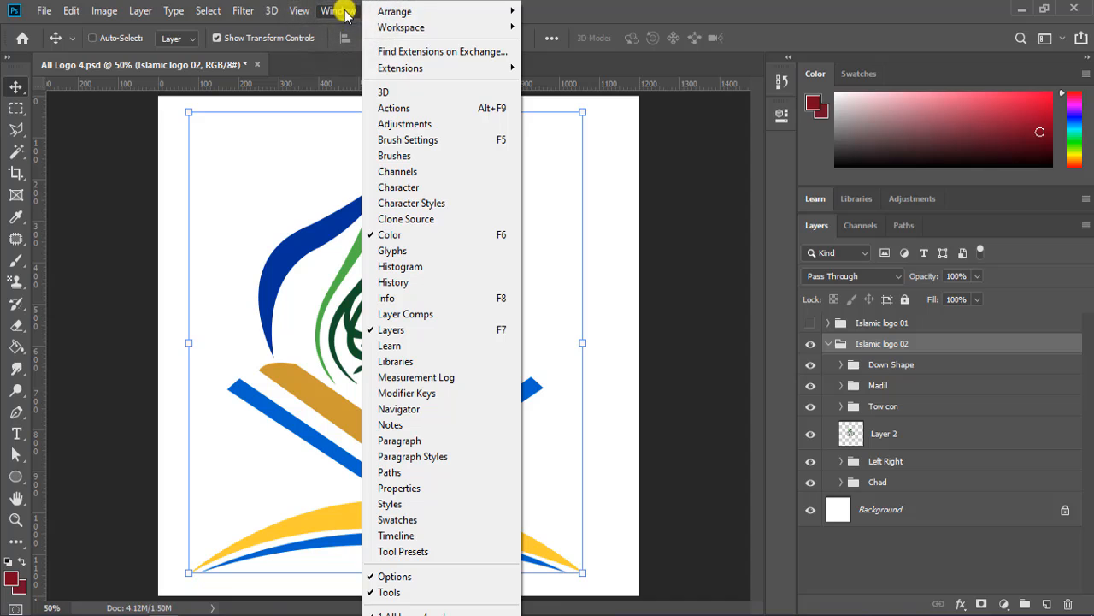
left_click(402, 313)
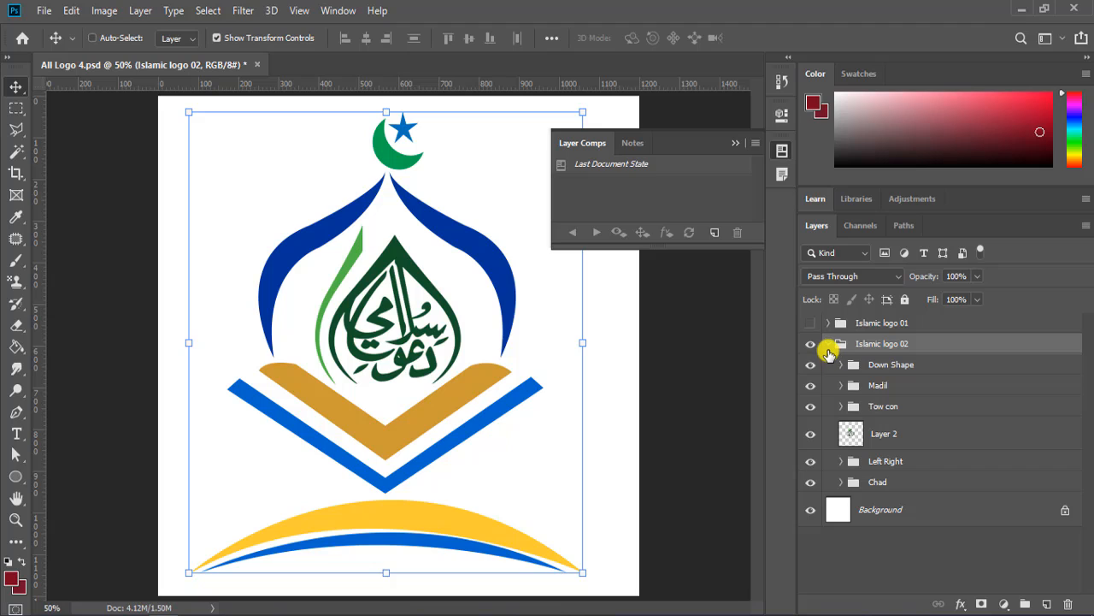
left_click(828, 345)
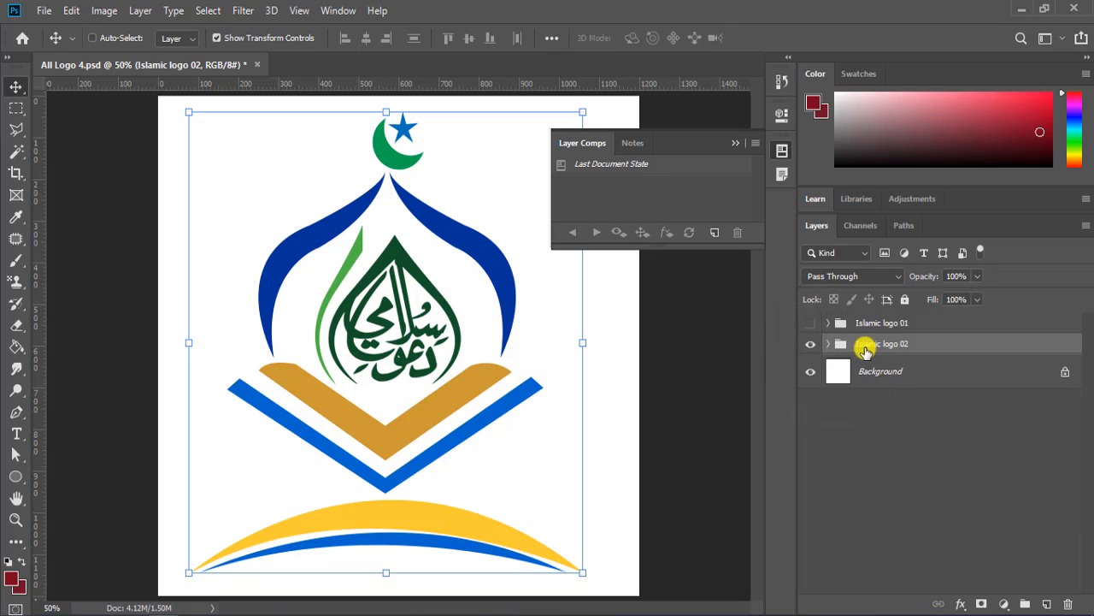
Duplicate the Islamic logo 02 group and select the copy.
left_click(911, 348)
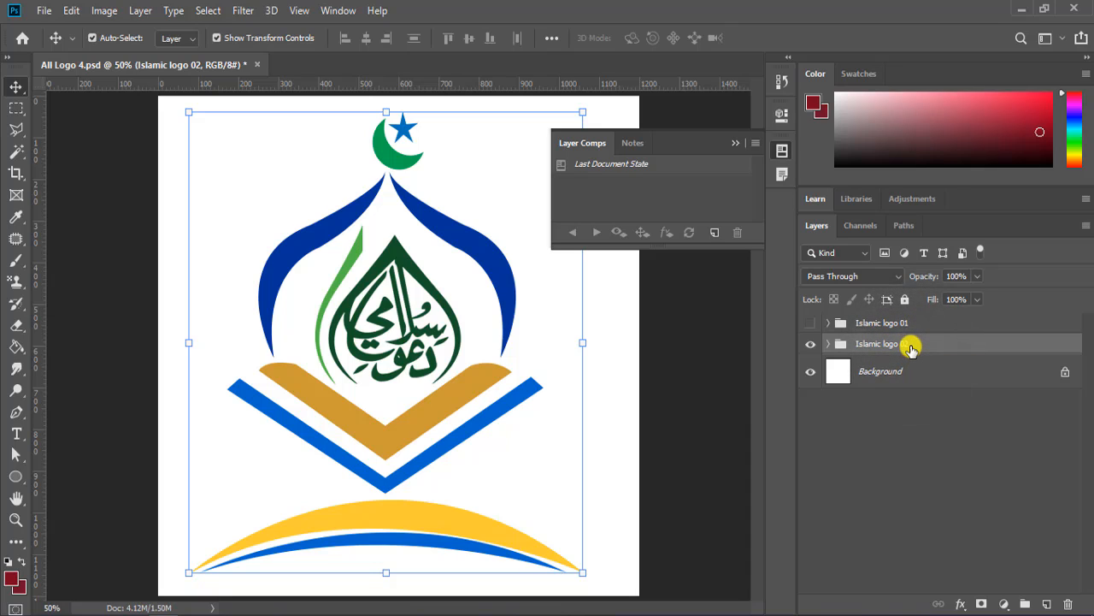
key("ctrl+j")
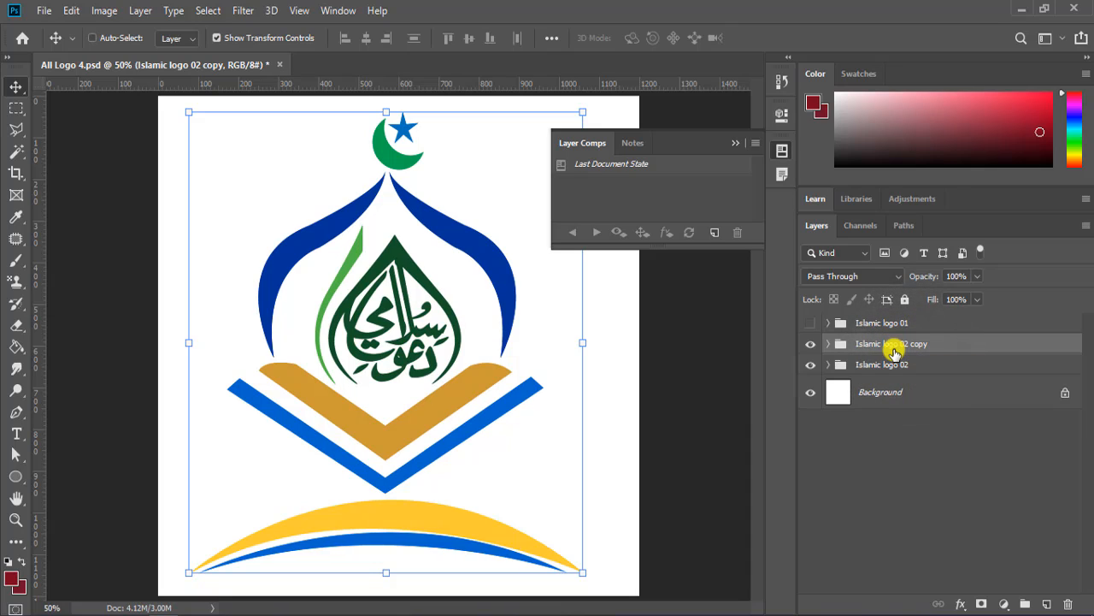
left_click(887, 371)
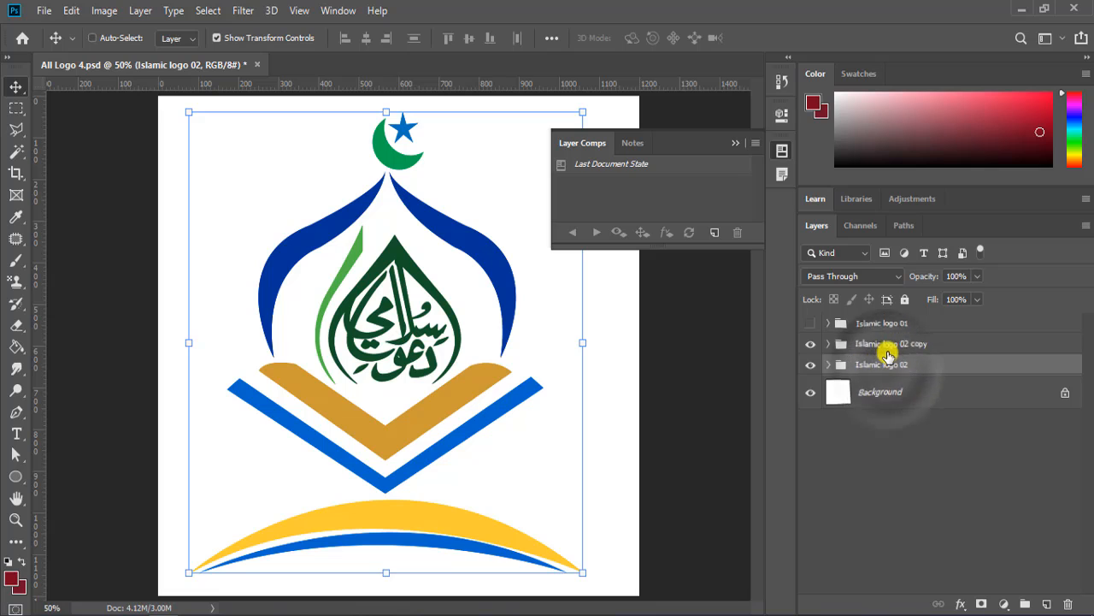
left_click(884, 344)
Hide Layer 2 inside the Islamic logo 02 copy group and hide the original Islamic logo 02 group.
left_click(829, 343)
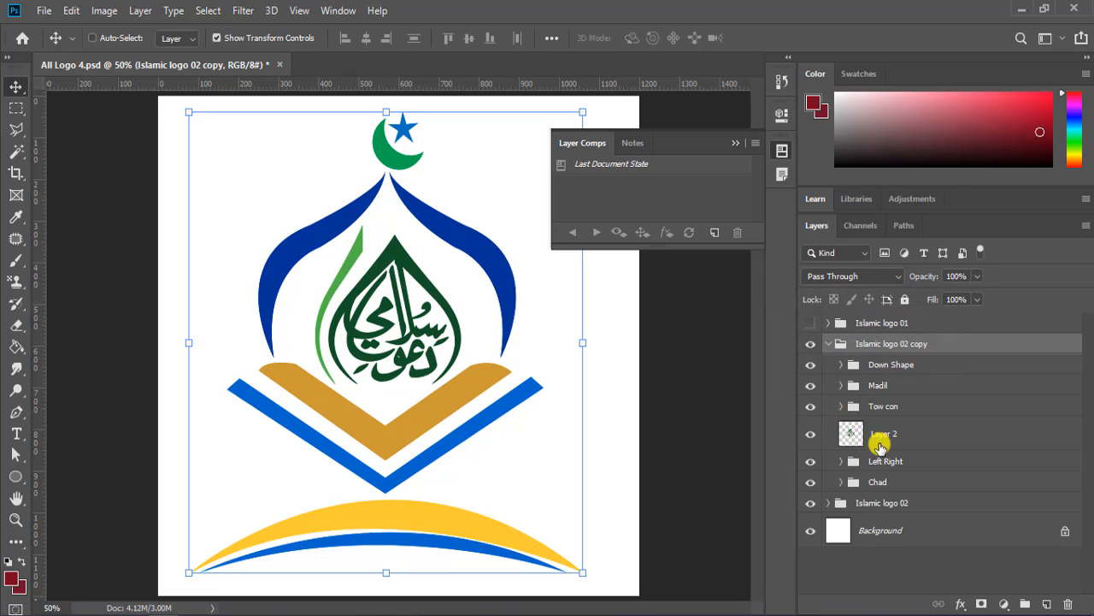
left_click(813, 437)
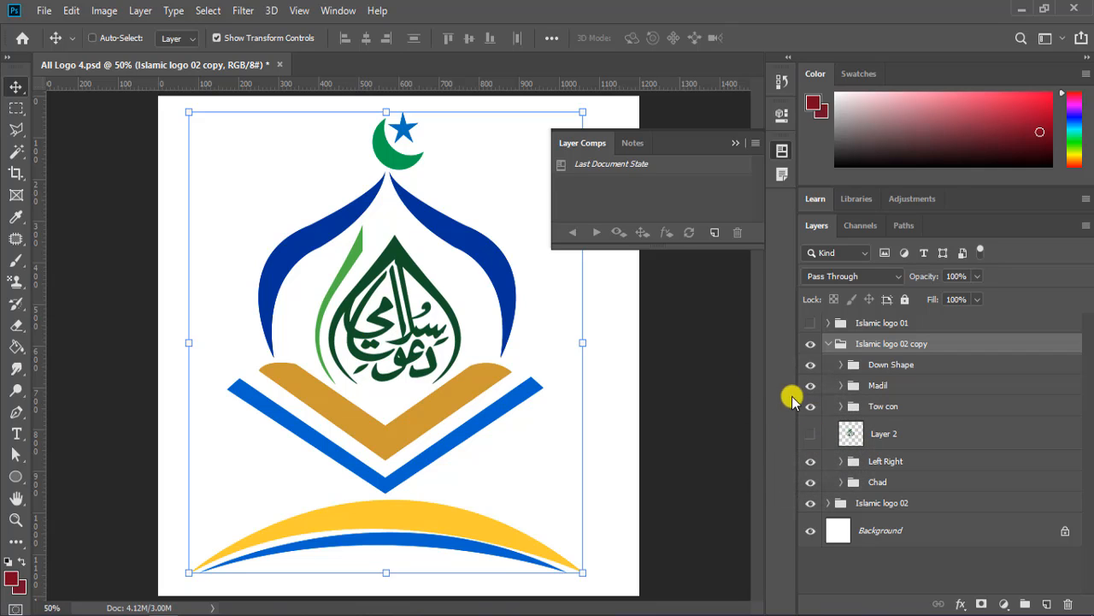
left_click(829, 346)
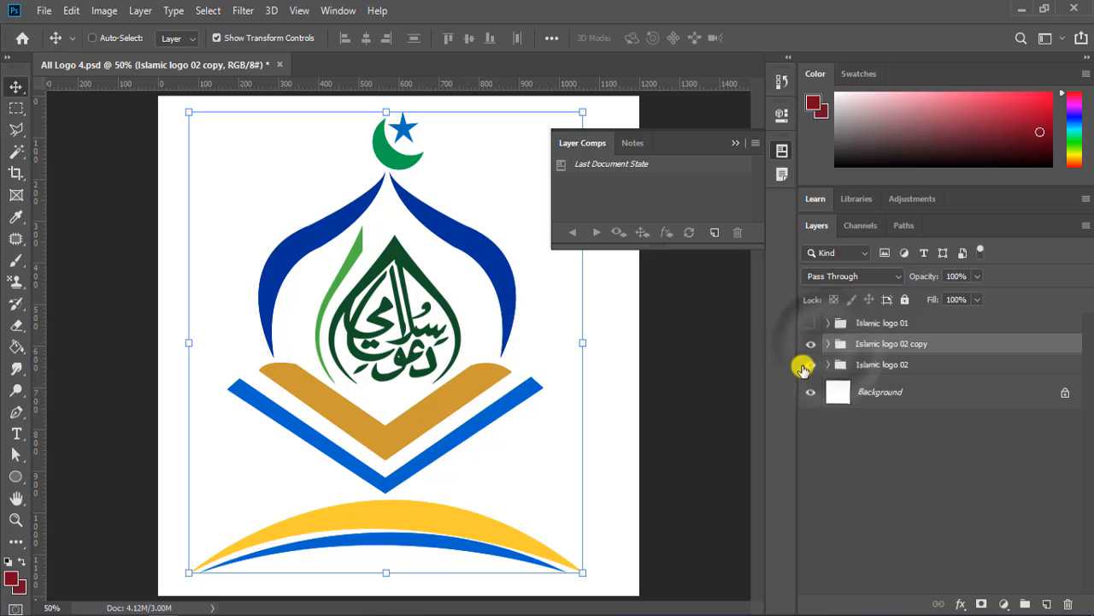
left_click(810, 365)
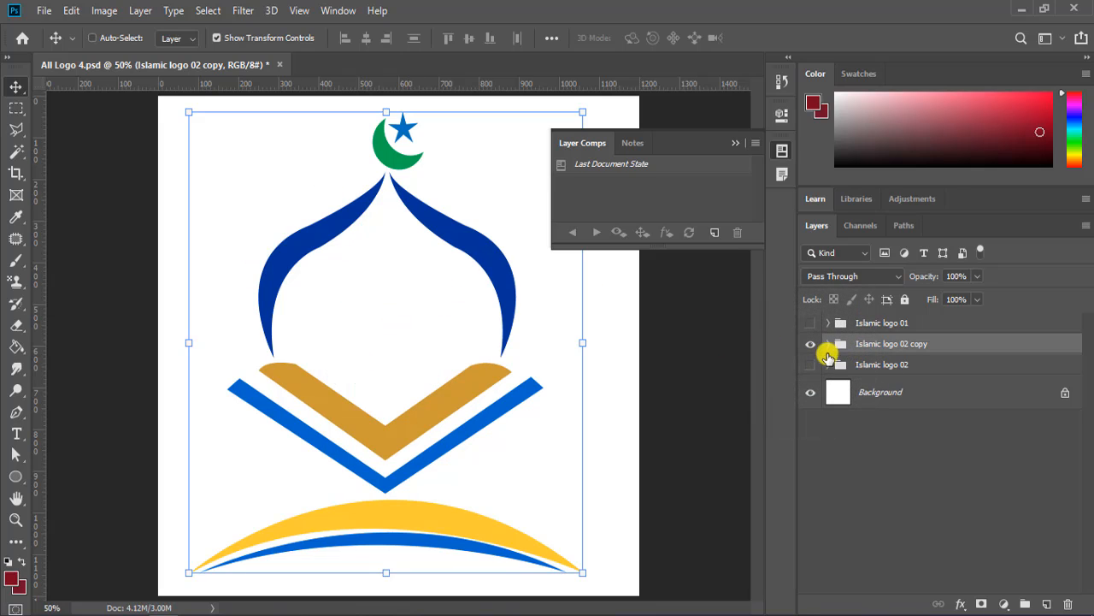
Hide the Chad group inside the Islamic logo 02 group and collapse Islamic logo 02 again.
left_click(826, 365)
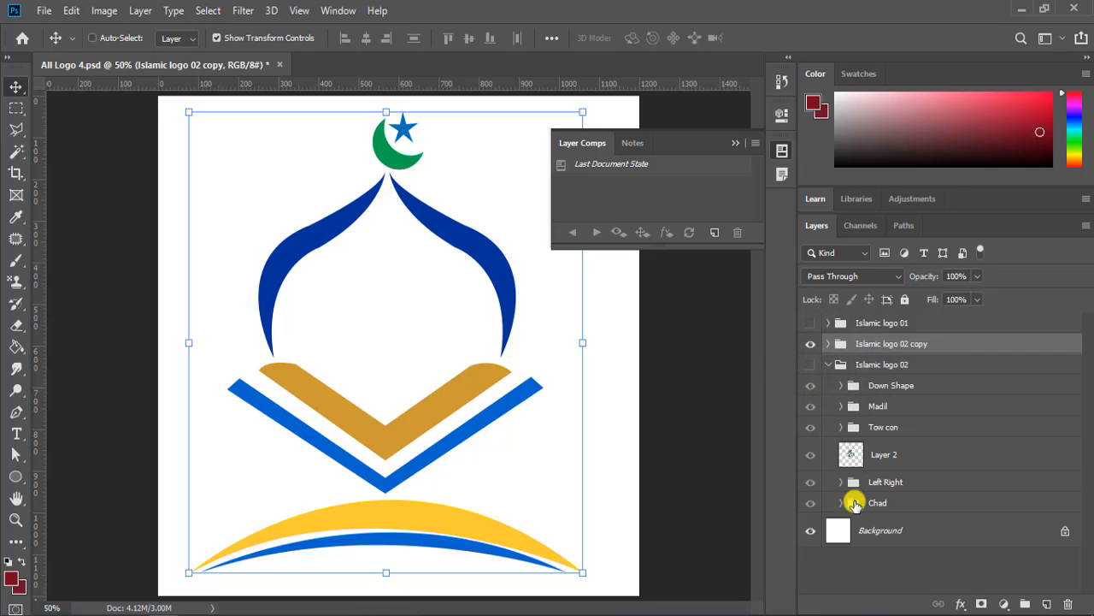
left_click(811, 505)
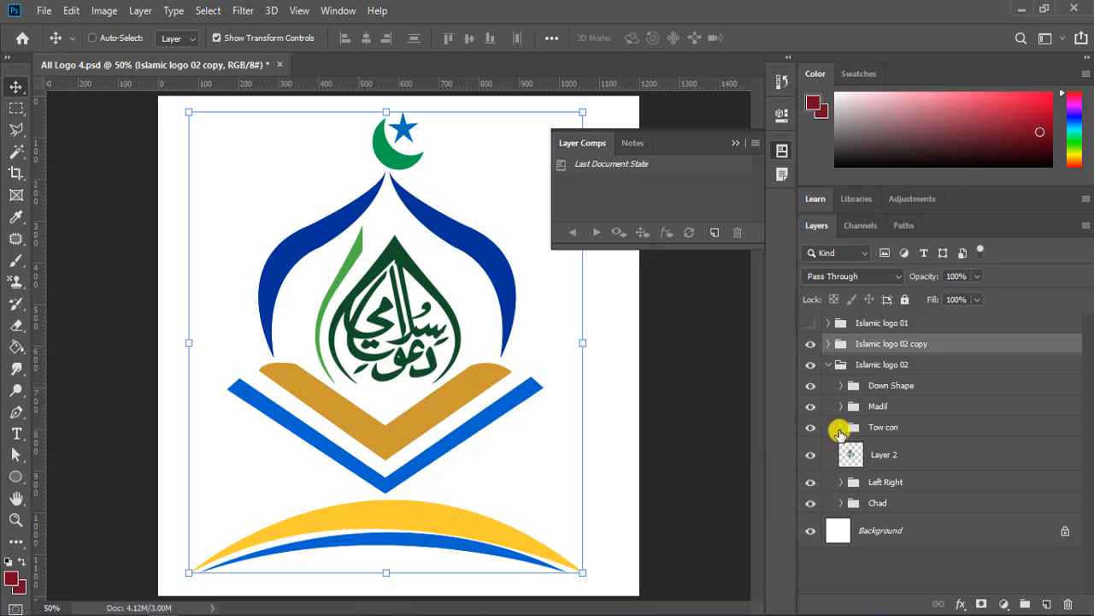
left_click(811, 505)
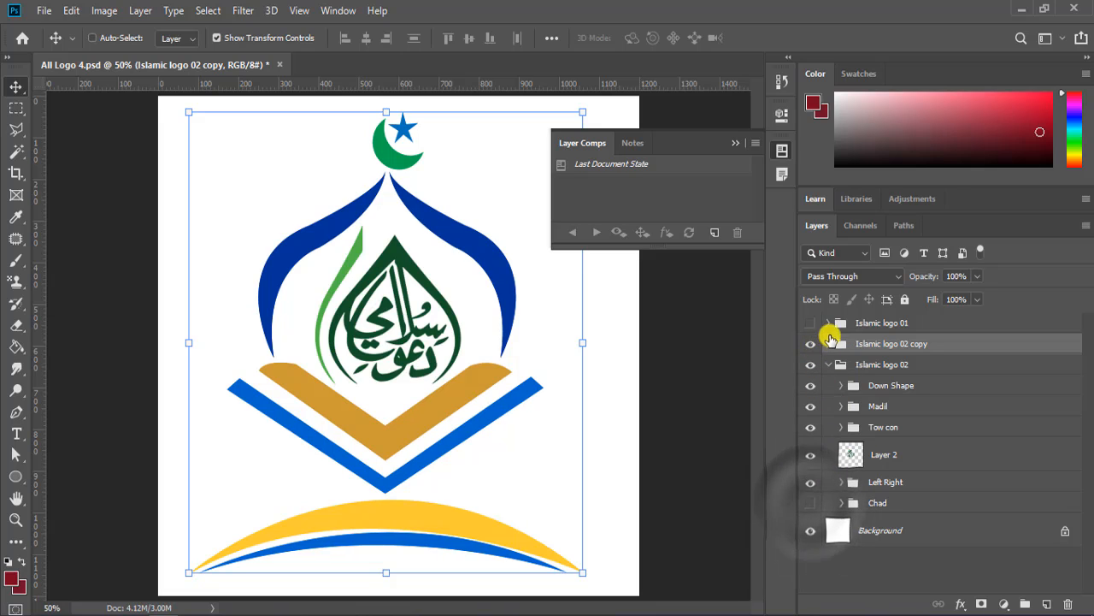
left_click(828, 366)
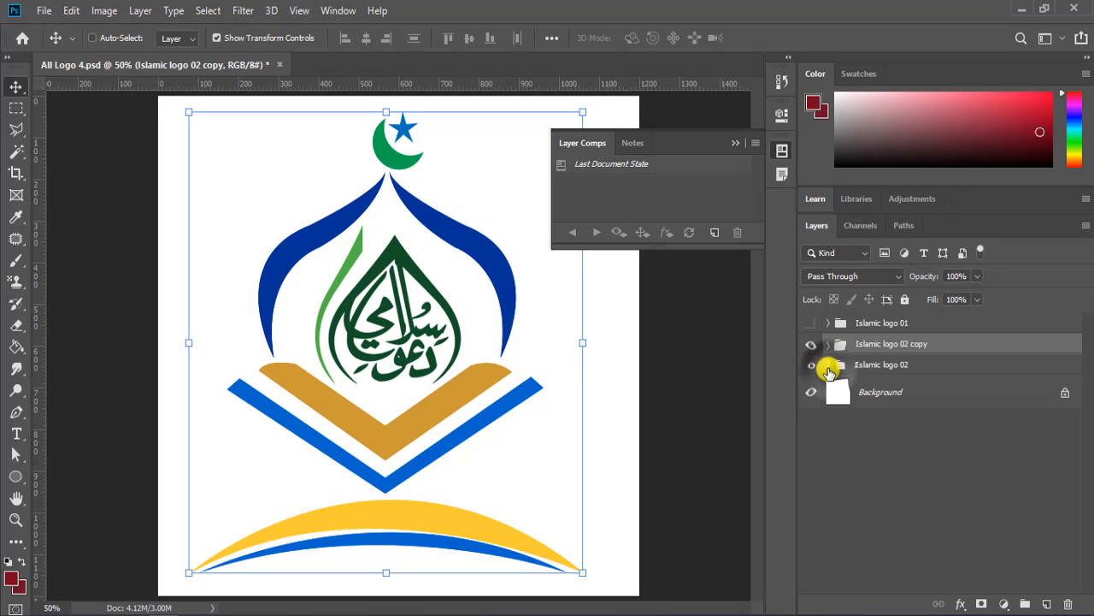
Toggle the Islamic logo 02 copy group to compare both versions, leaving it visible and hiding the original Islamic logo 02 group.
left_click(810, 344)
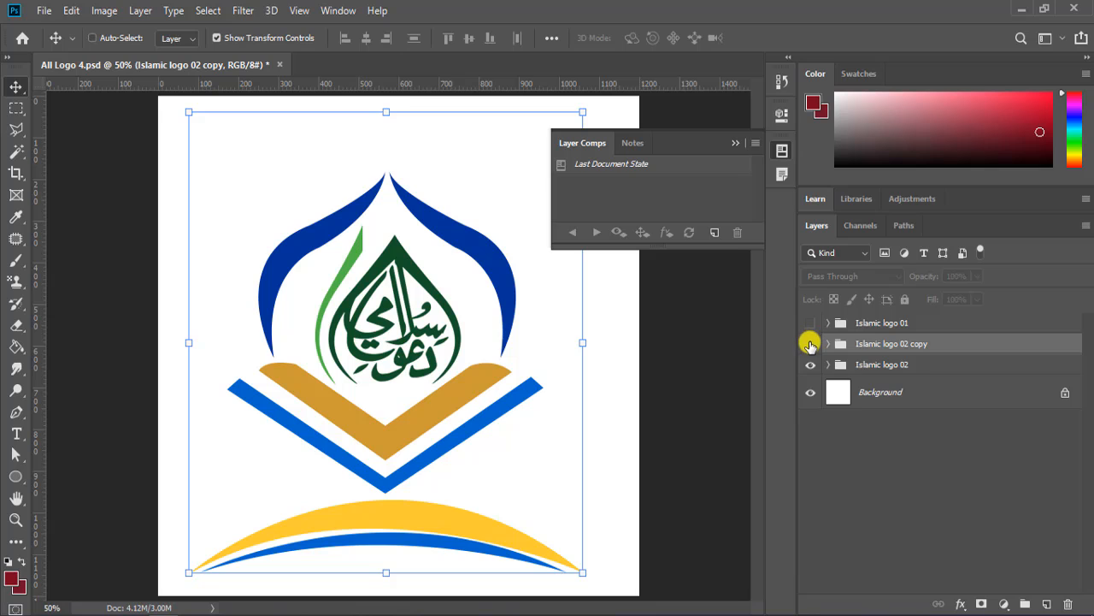
left_click(811, 344)
left_click(811, 365)
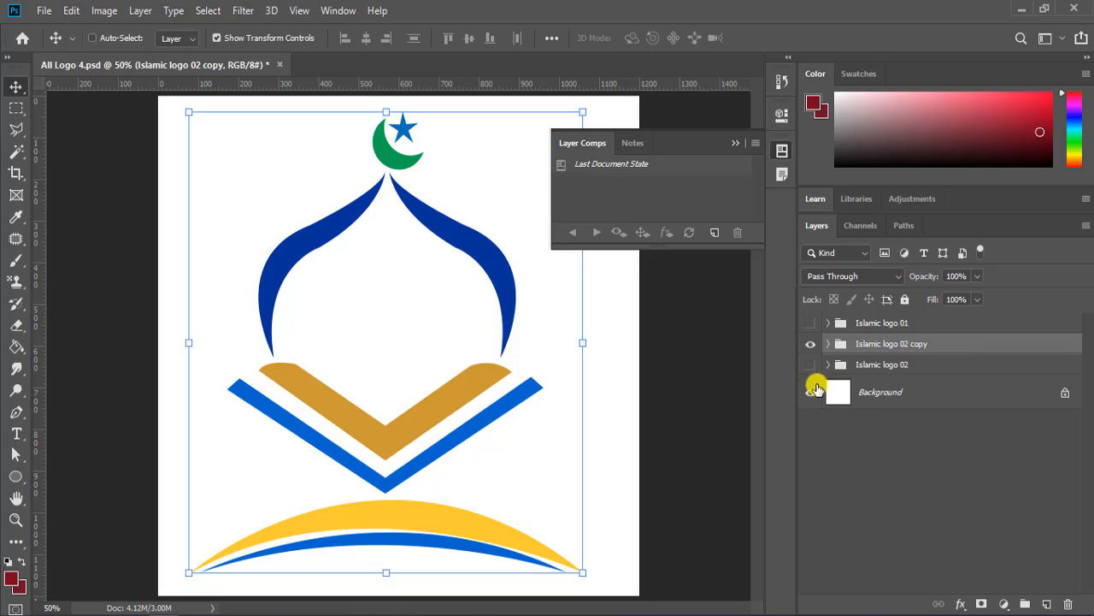
Create Layer Comp 1 from the current state, storing Visibility, Position and Appearance (Layer Style), and clear the comp selection.
left_click(570, 143)
left_click(783, 173)
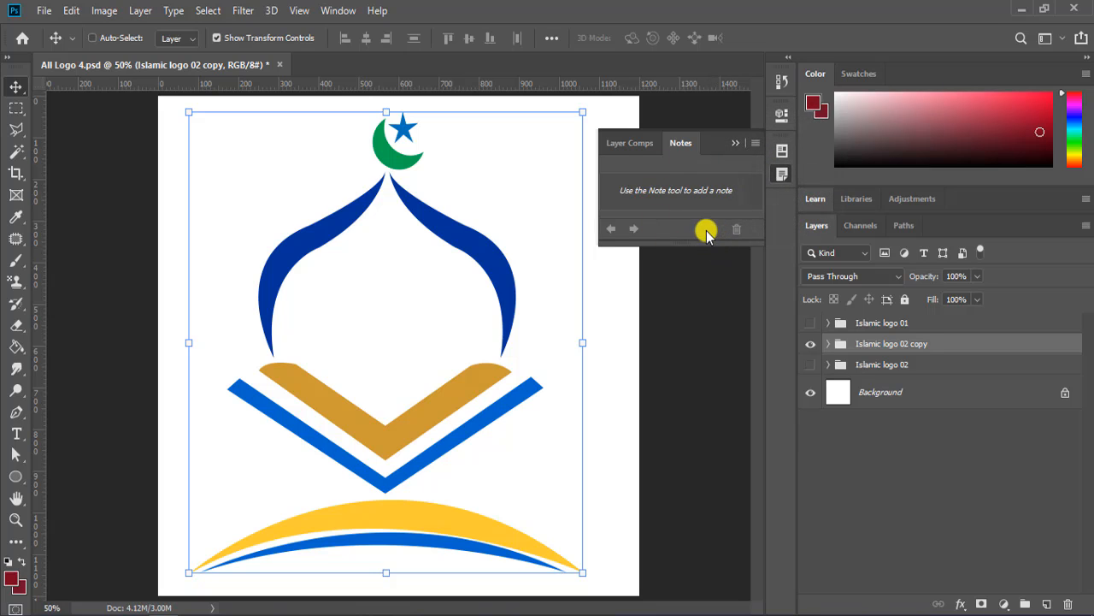
left_click(619, 146)
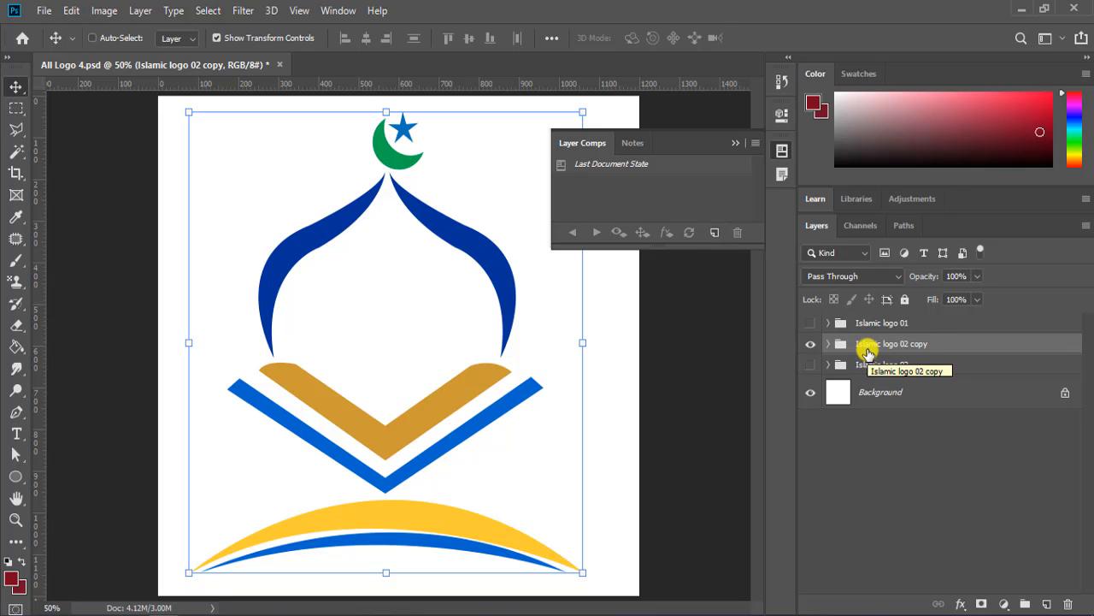
left_click(711, 236)
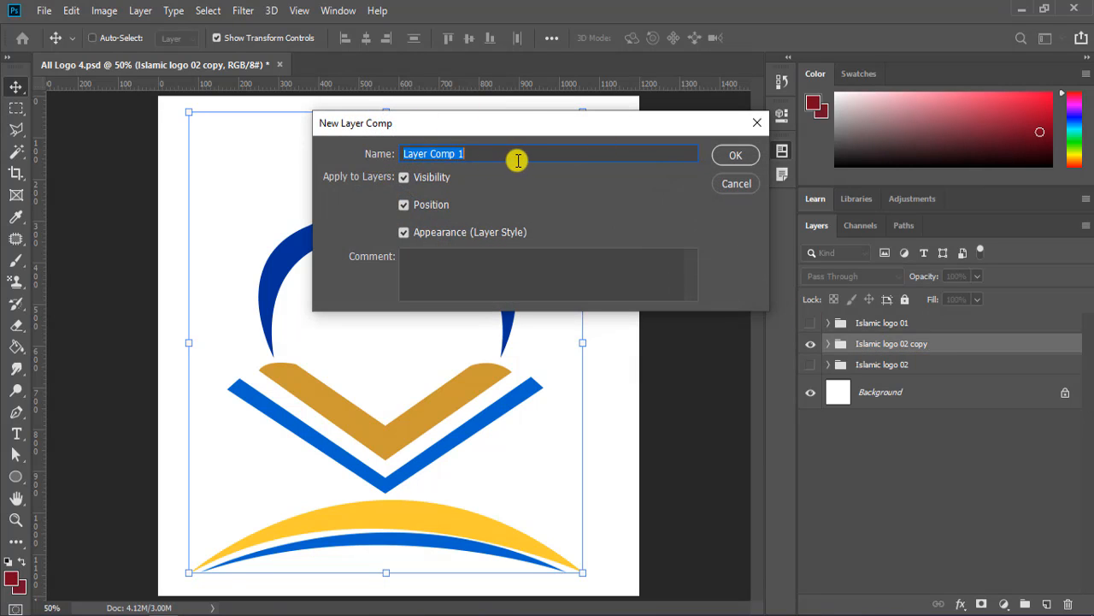
left_click_drag(522, 130, 474, 156)
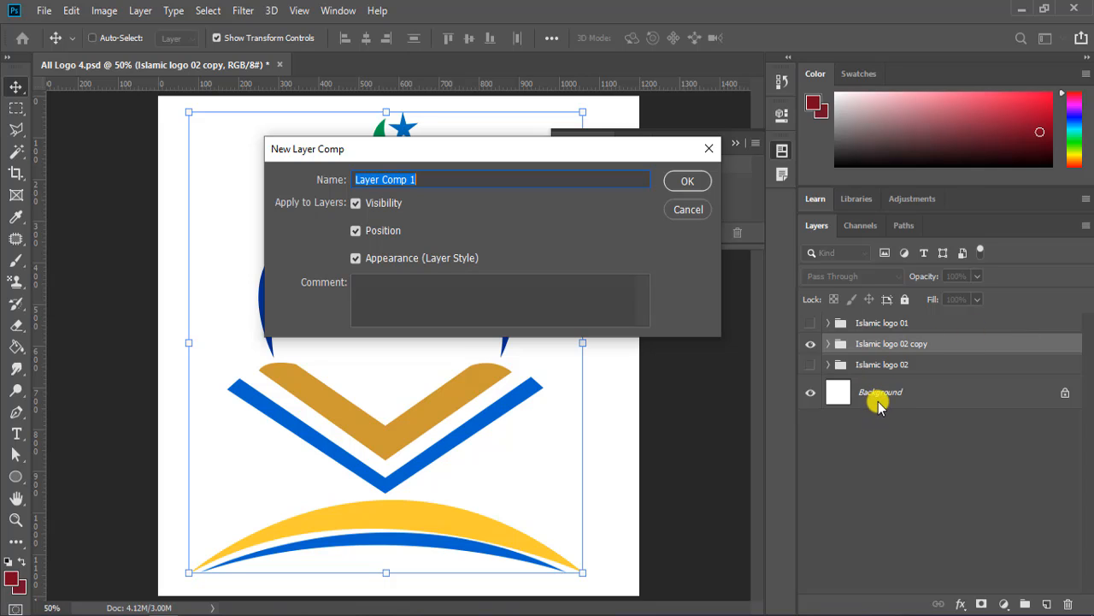
left_click_drag(797, 305, 1084, 457)
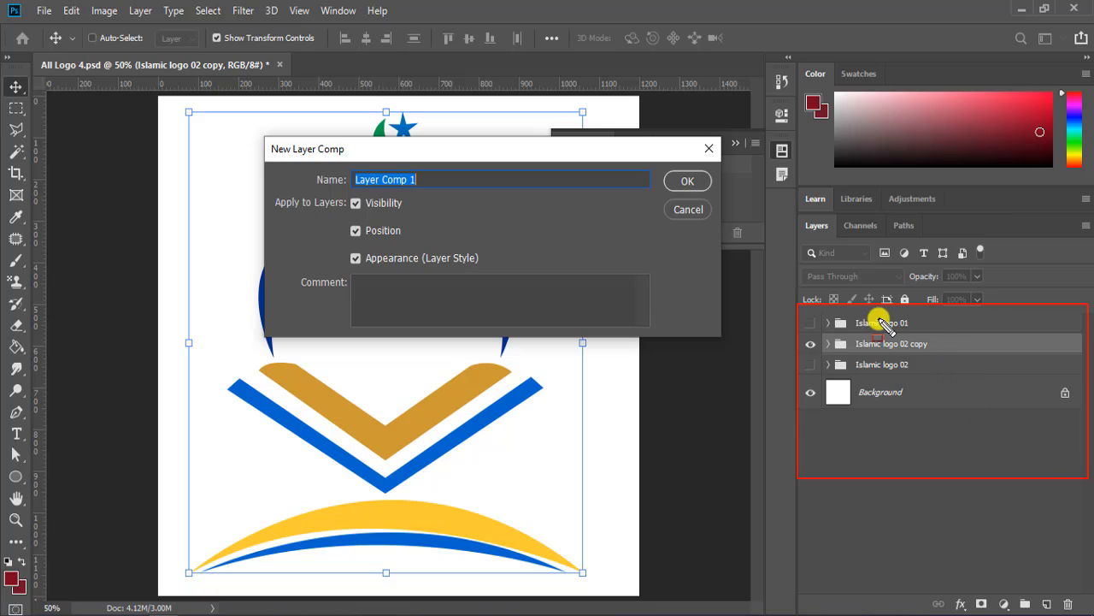
left_click_drag(870, 319, 934, 323)
key("Escape")
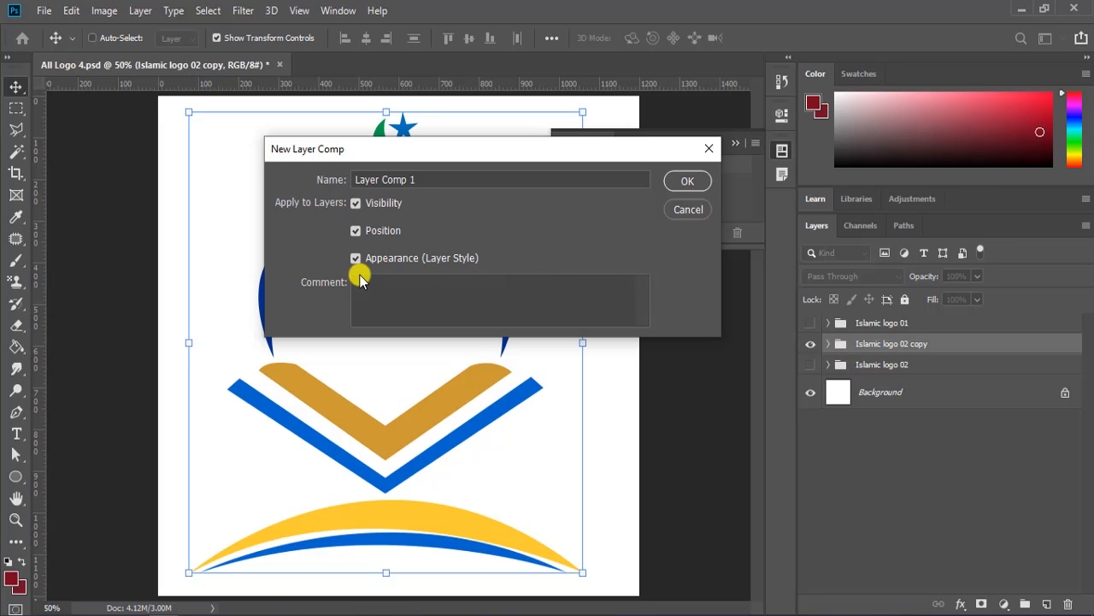
left_click(685, 180)
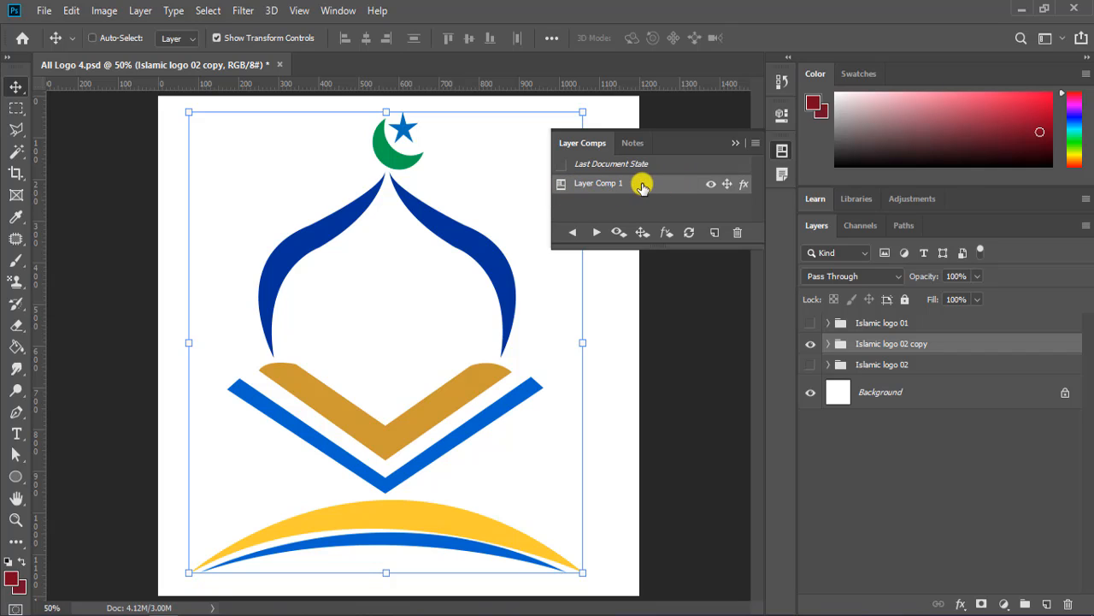
left_click(561, 183)
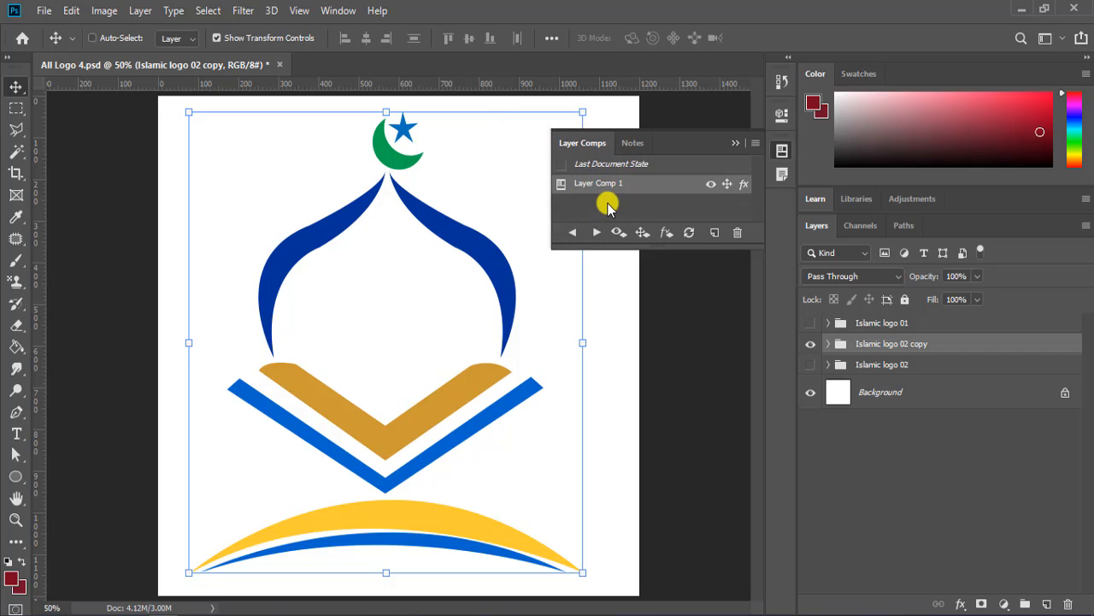
left_click(608, 209)
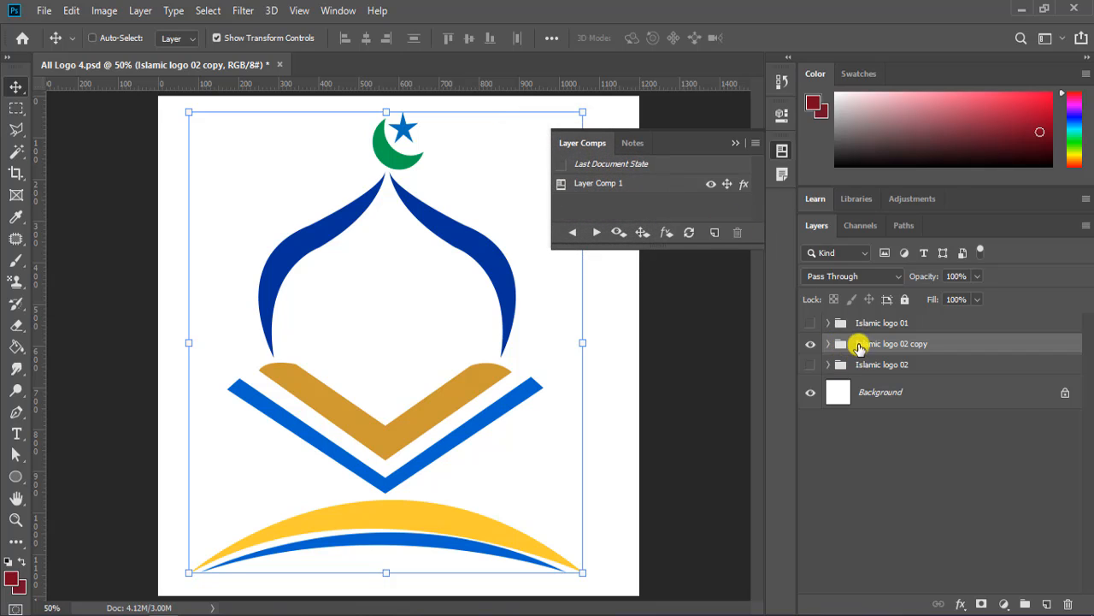
Show Islamic logo 02 instead of its copy and save that state as Layer Comp 2 with Visibility, Position and Appearance stored.
left_click(810, 344)
left_click(810, 364)
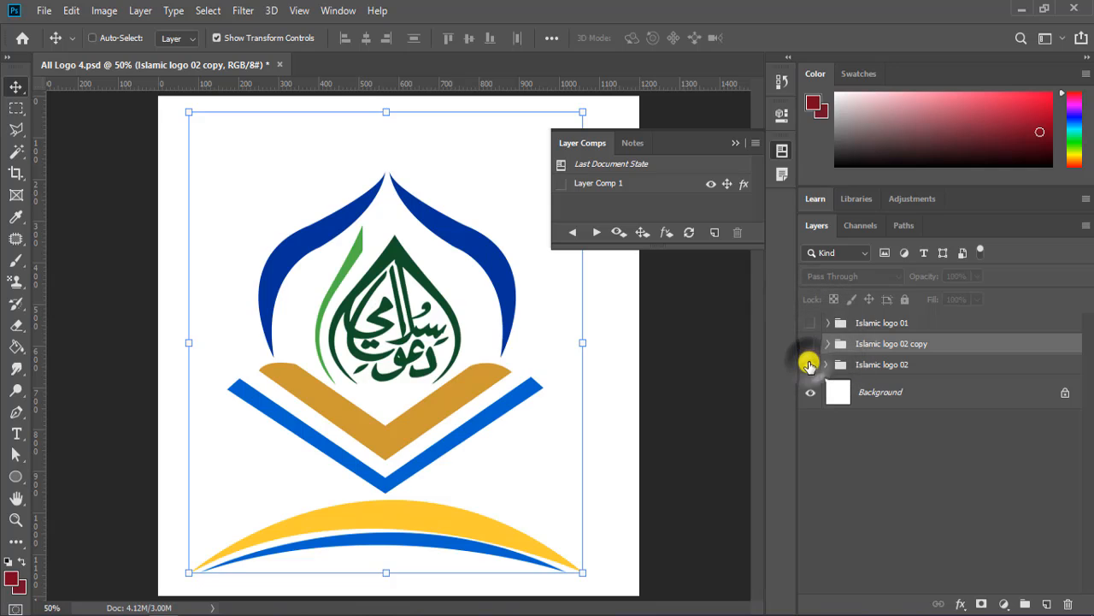
left_click(855, 364)
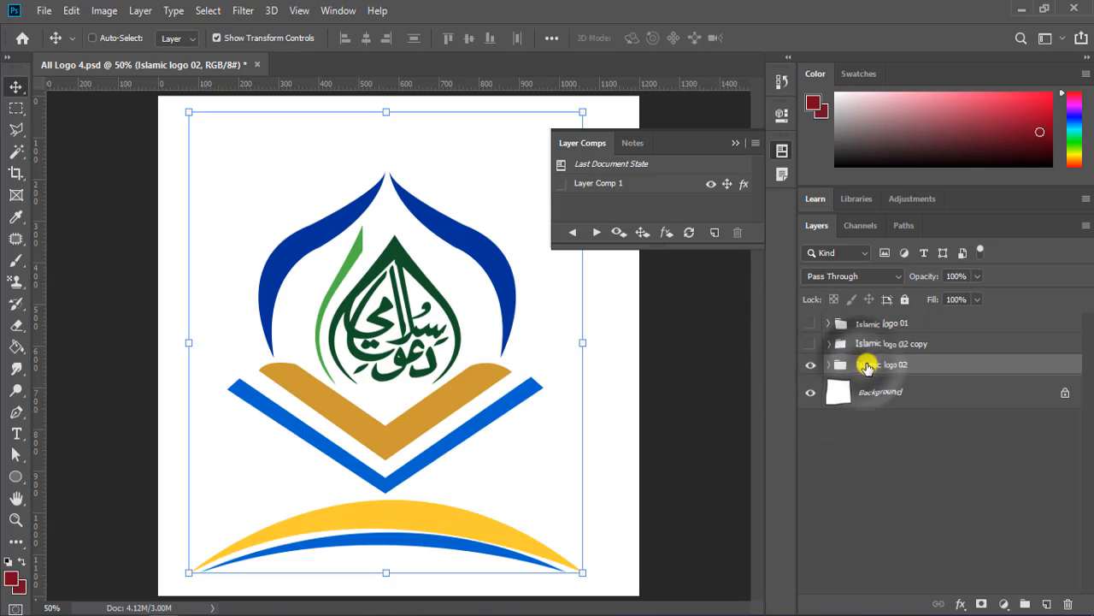
left_click(716, 232)
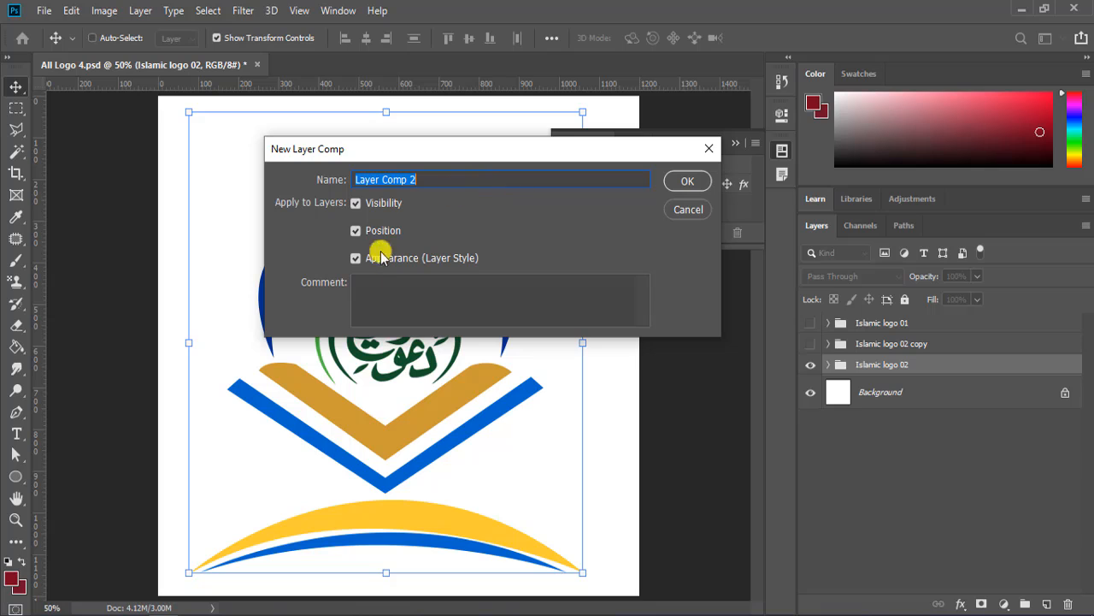
left_click(682, 182)
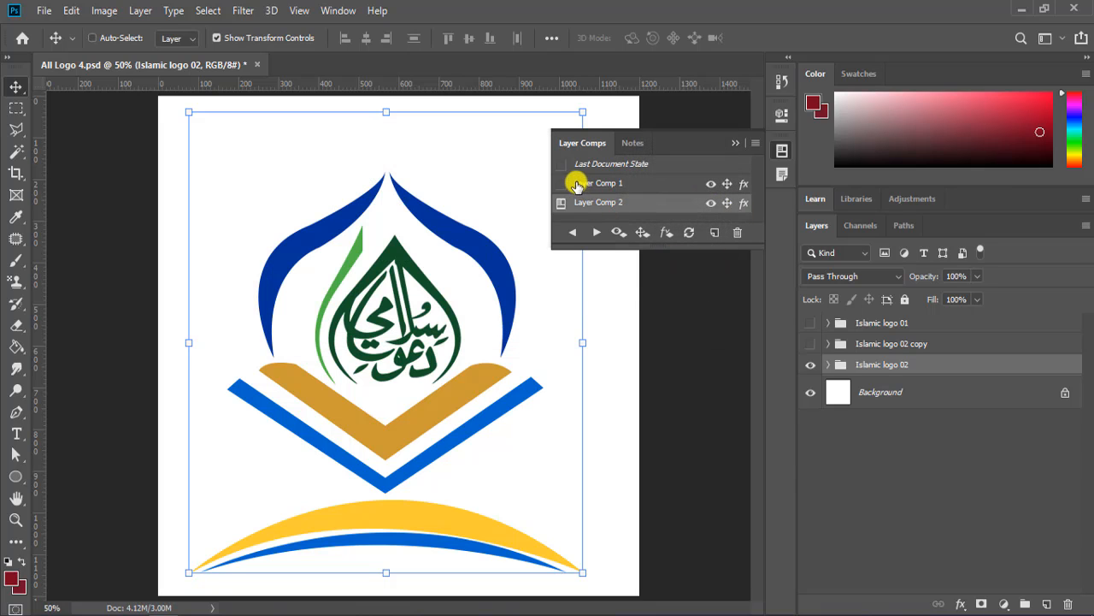
Switch between Layer Comp 1 and Layer Comp 2 to compare the logo variations, finishing on Layer Comp 2.
left_click(584, 186)
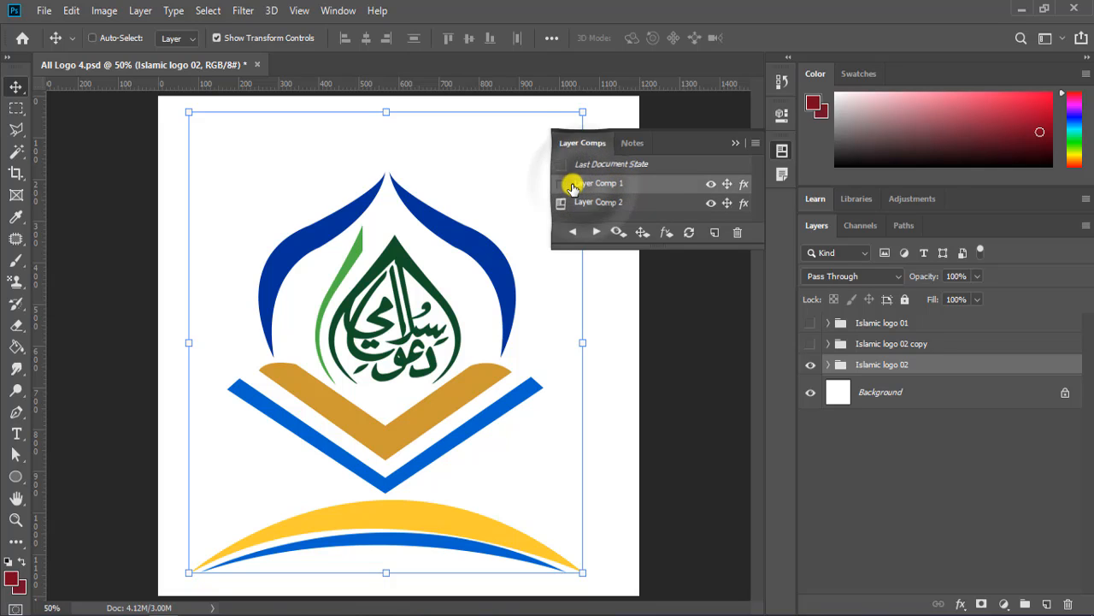
left_click(560, 185)
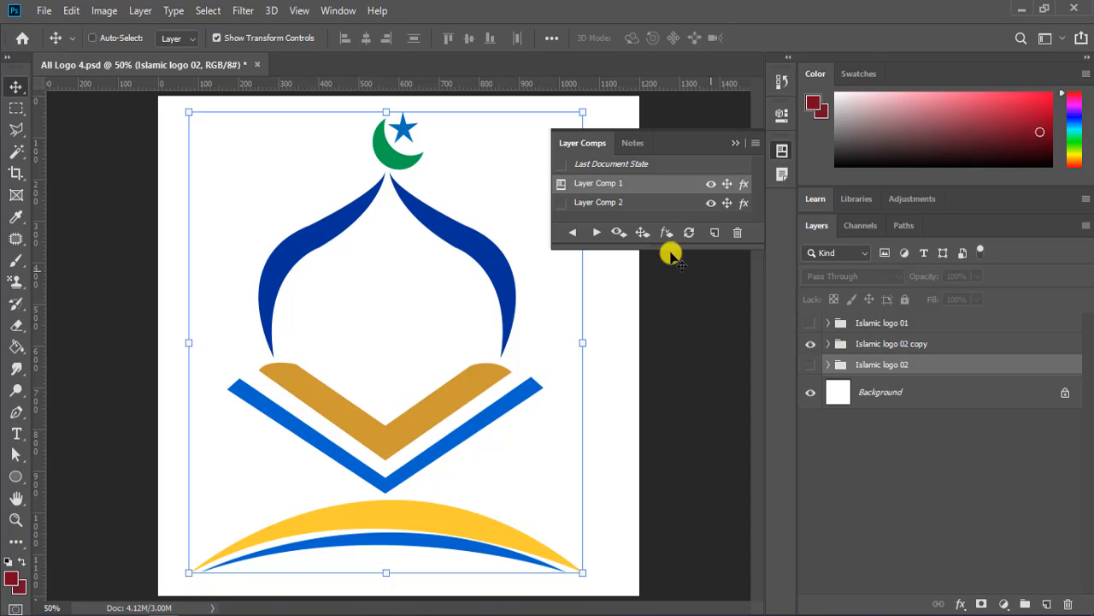
left_click(560, 203)
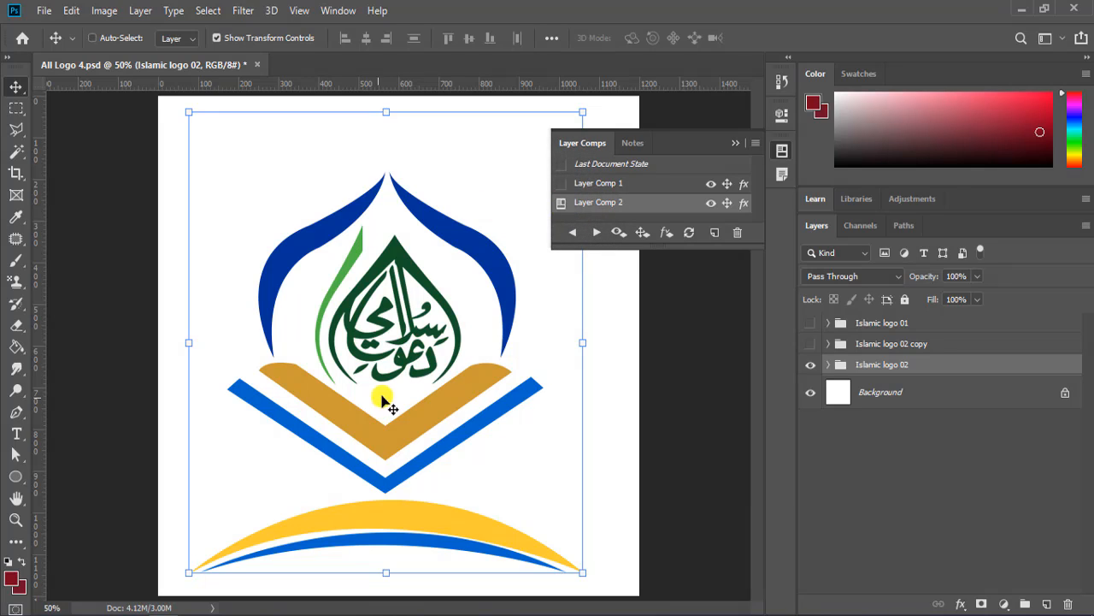
left_click(560, 184)
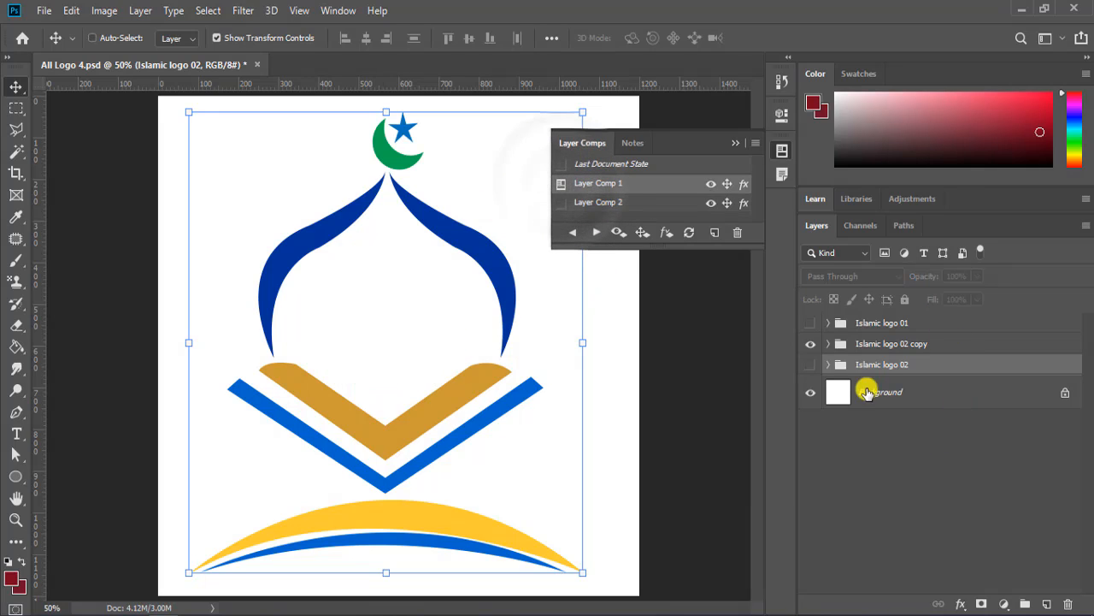
left_click(560, 203)
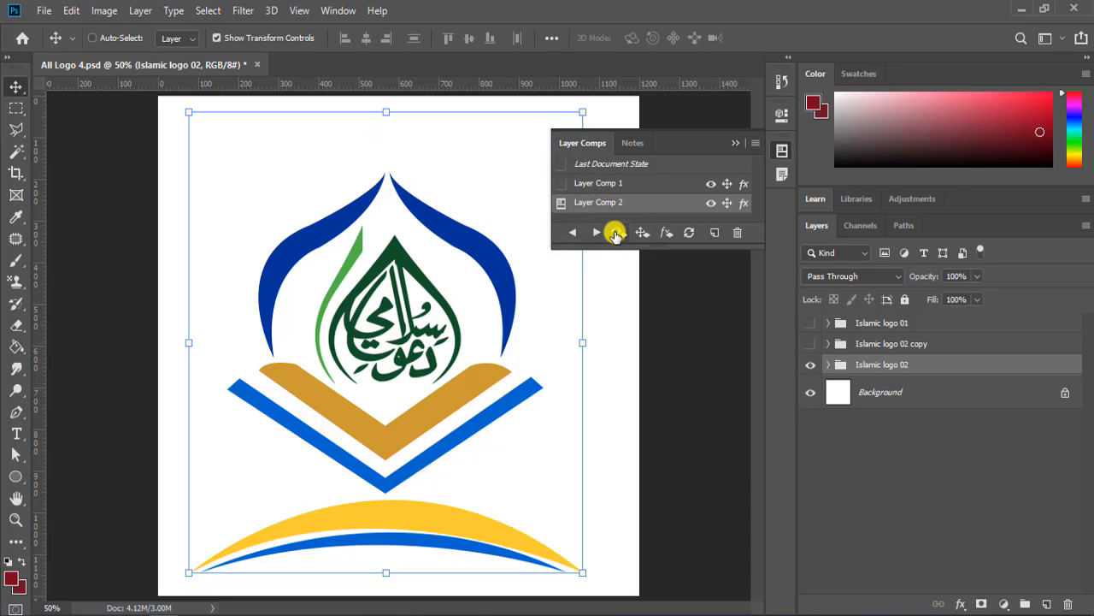
Put Layer Comps out of view and make the Chad group inside Islamic logo 02 visible, collapsing the group.
left_click(829, 365)
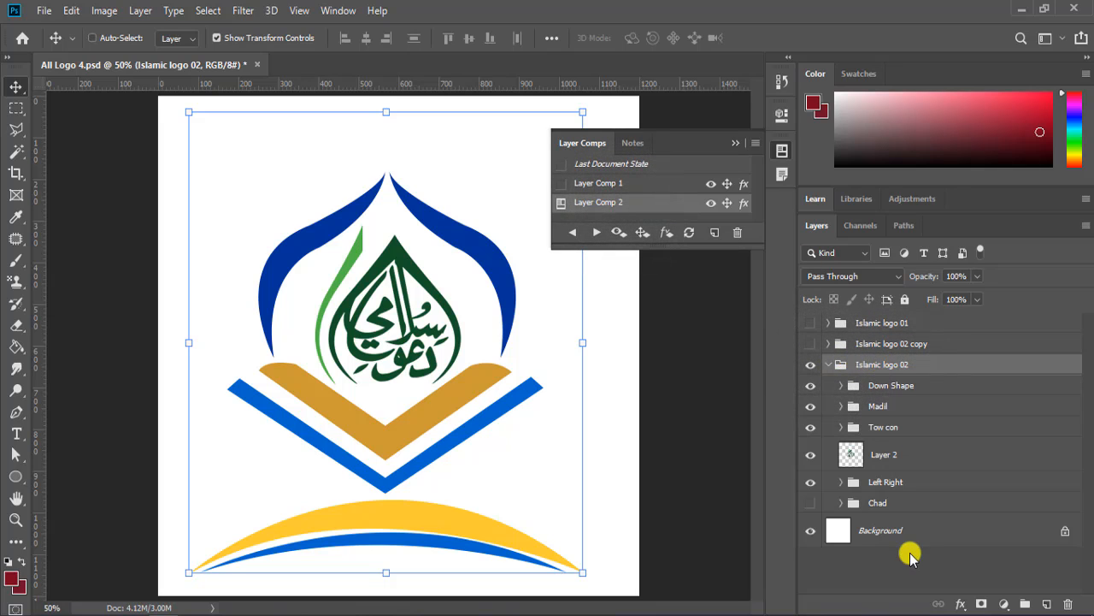
left_click(705, 315)
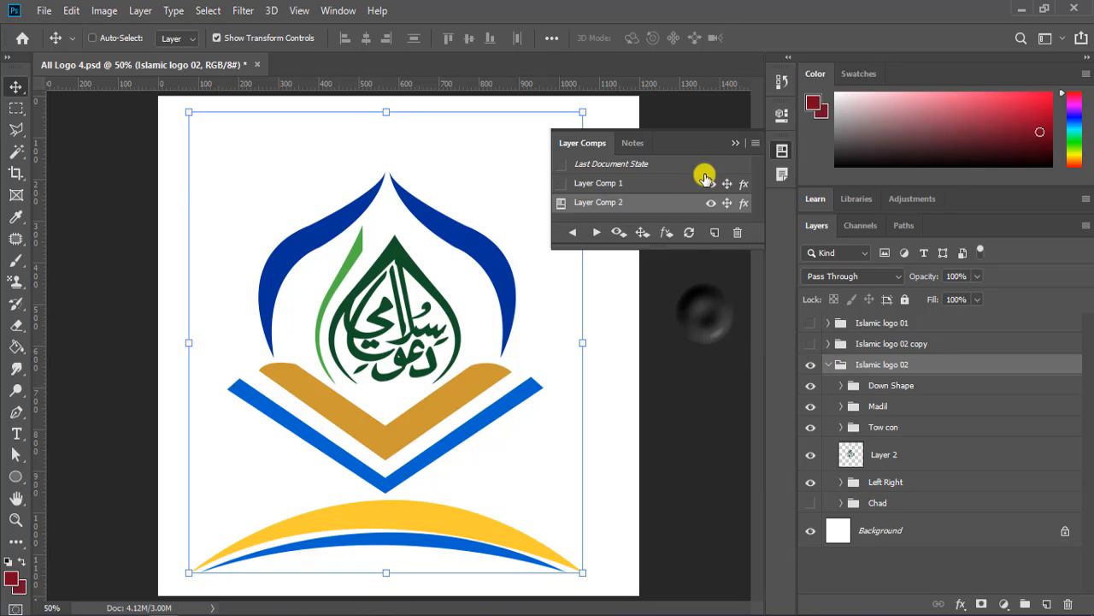
left_click(736, 143)
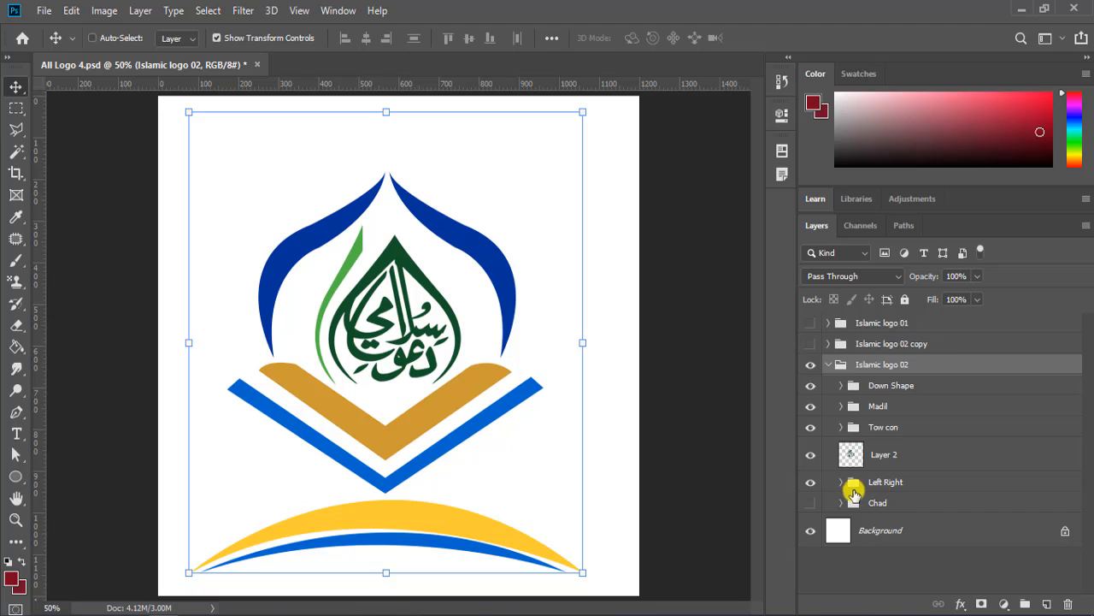
left_click(809, 503)
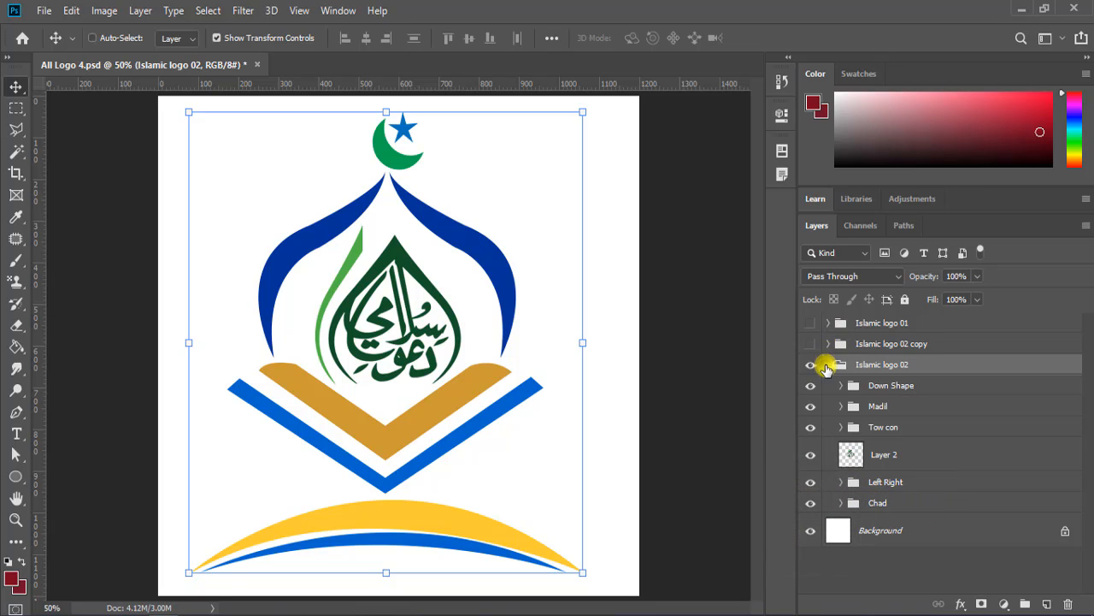
left_click(827, 365)
Reopen Layer Comps and apply Layer Comp 2 to restore its saved layer visibility.
left_click(781, 174)
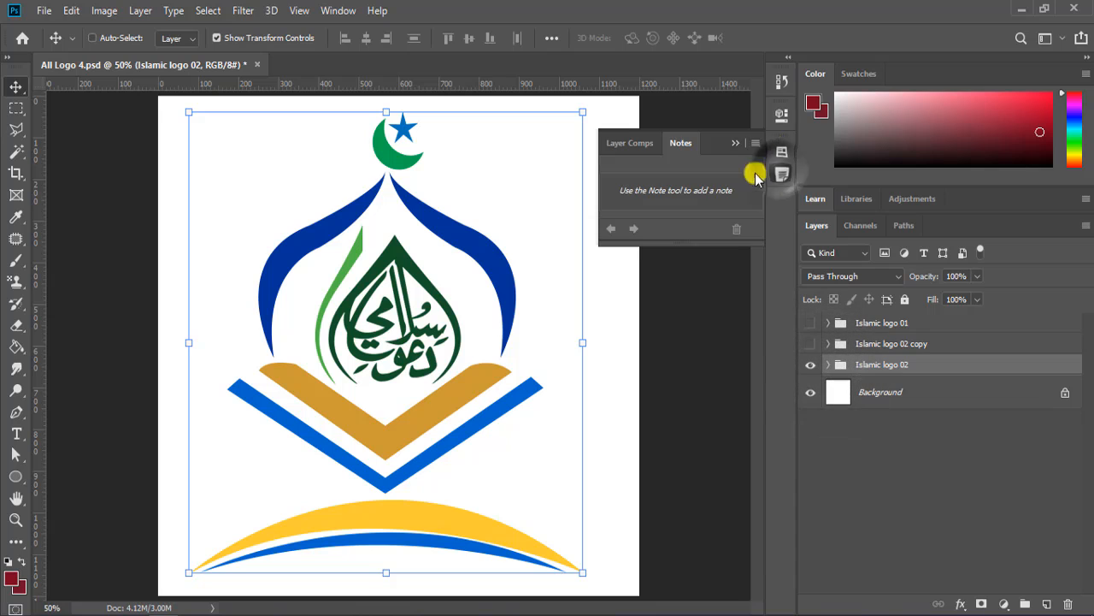
left_click(621, 143)
left_click(558, 203)
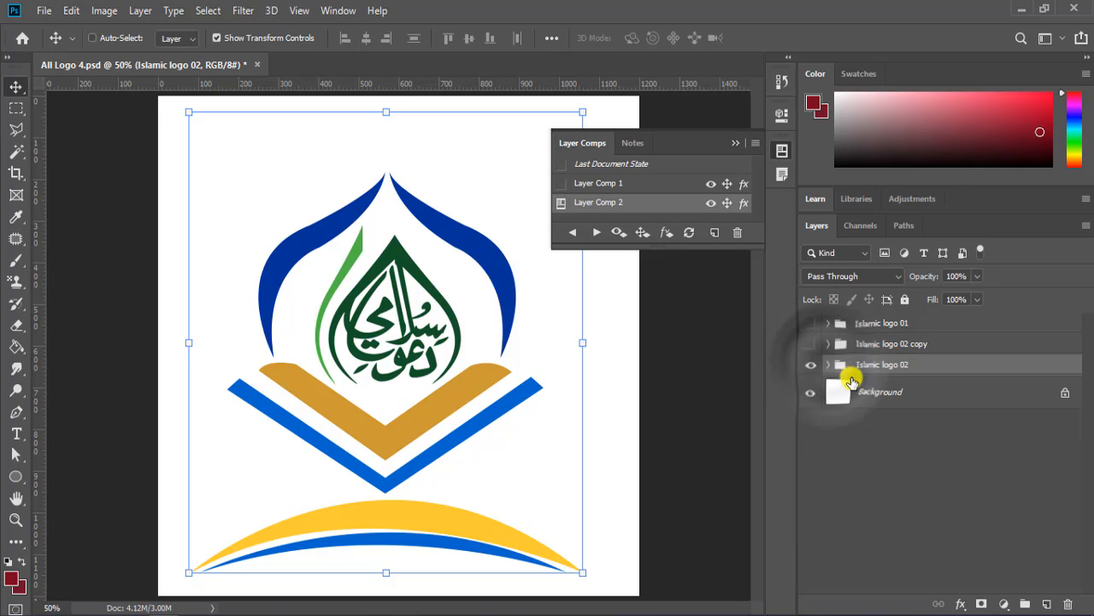
Expand Islamic logo 02 and test Layer Comp 2 twice by making the Chad group visible and reapplying the comp.
left_click(828, 366)
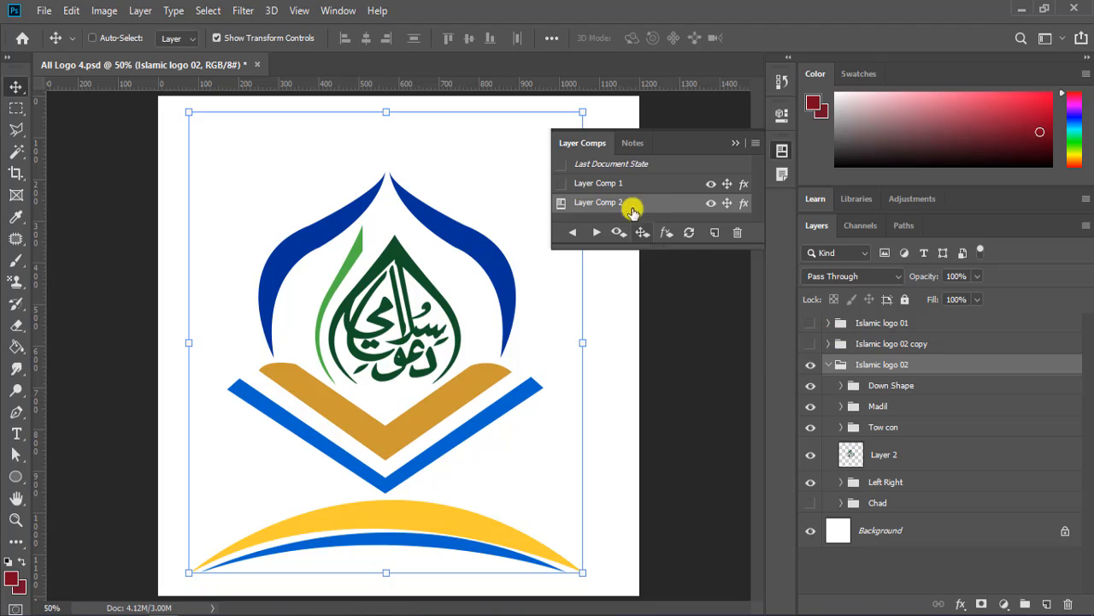
left_click(809, 506)
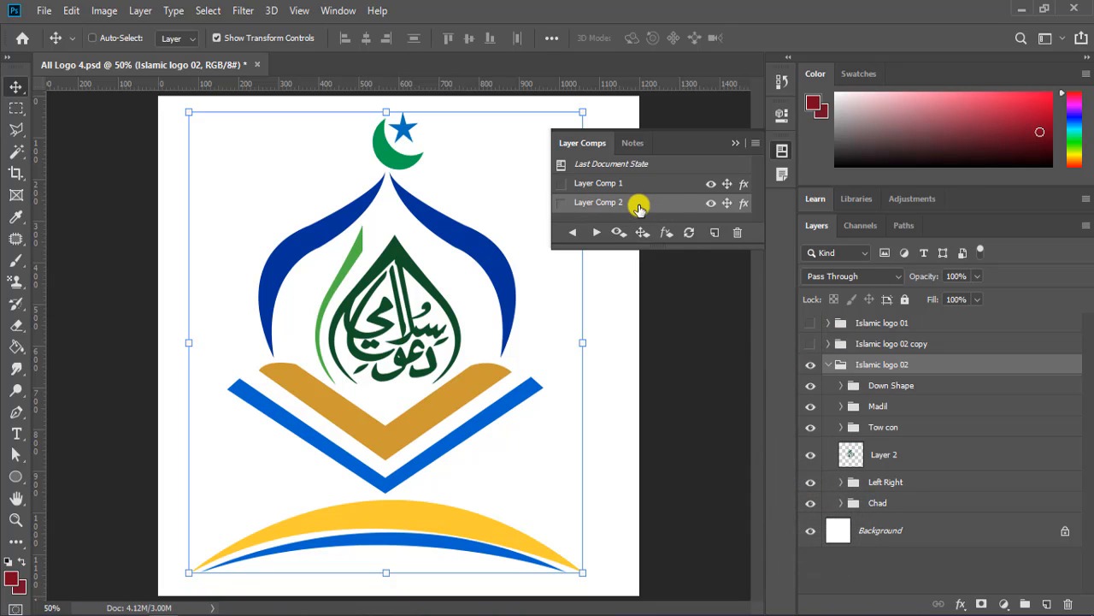
left_click(561, 203)
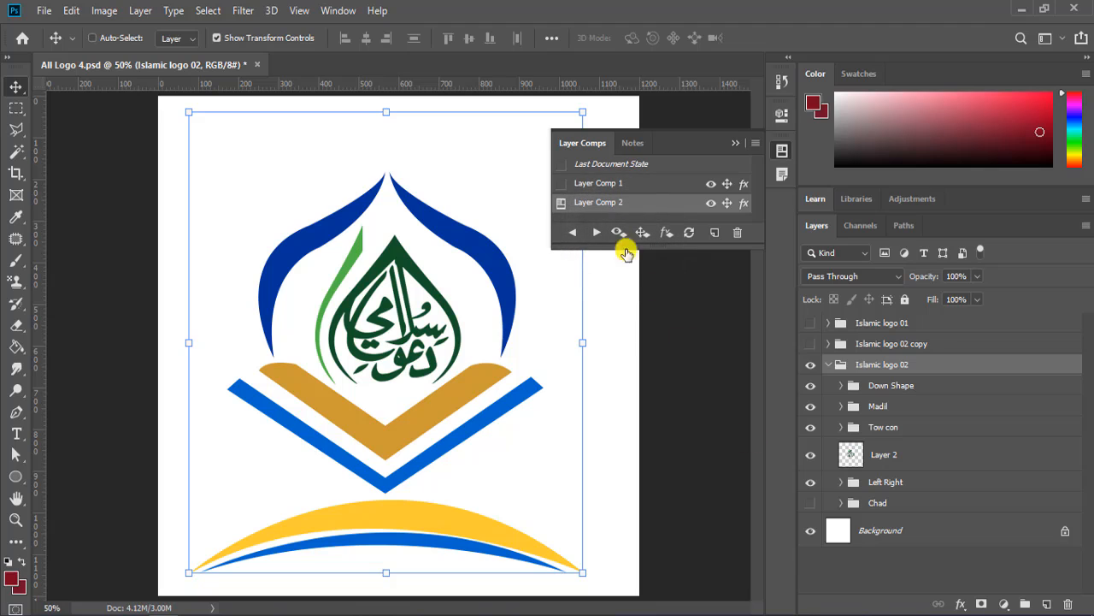
left_click(809, 505)
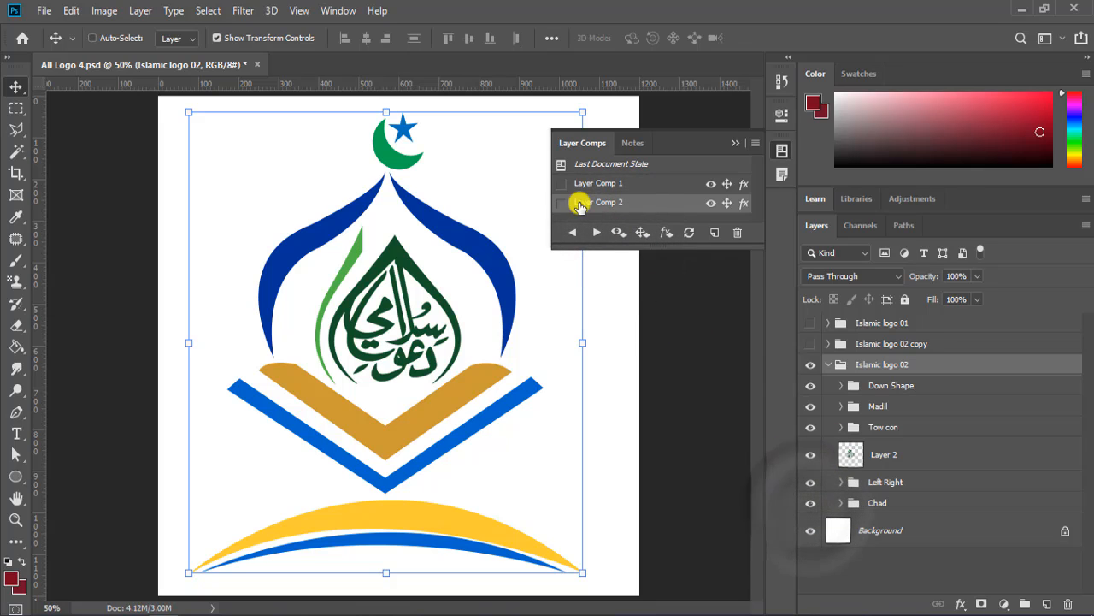
left_click(560, 205)
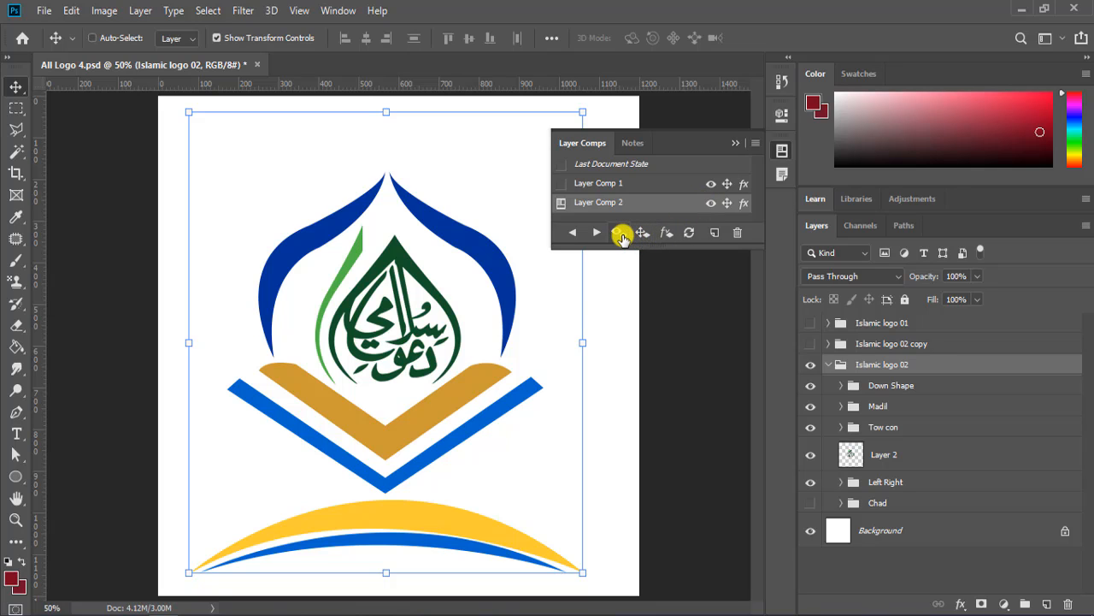
Compare the last document state, Layer Comp 2 and Layer Comp 1, finishing on Layer Comp 1, and collapse the Islamic logo 02 group.
left_click(561, 167)
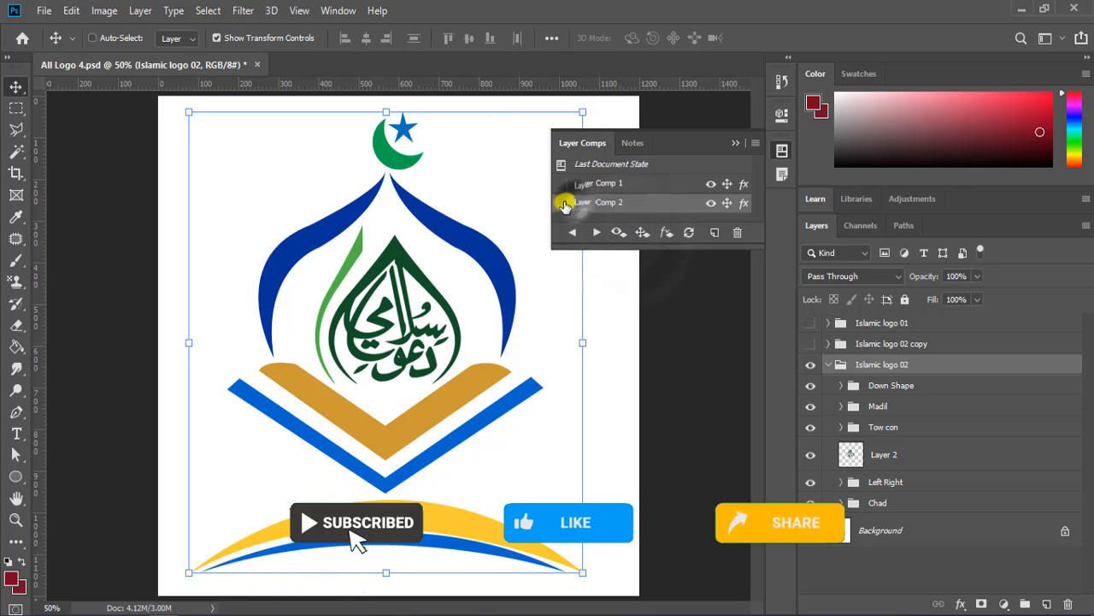
left_click(562, 204)
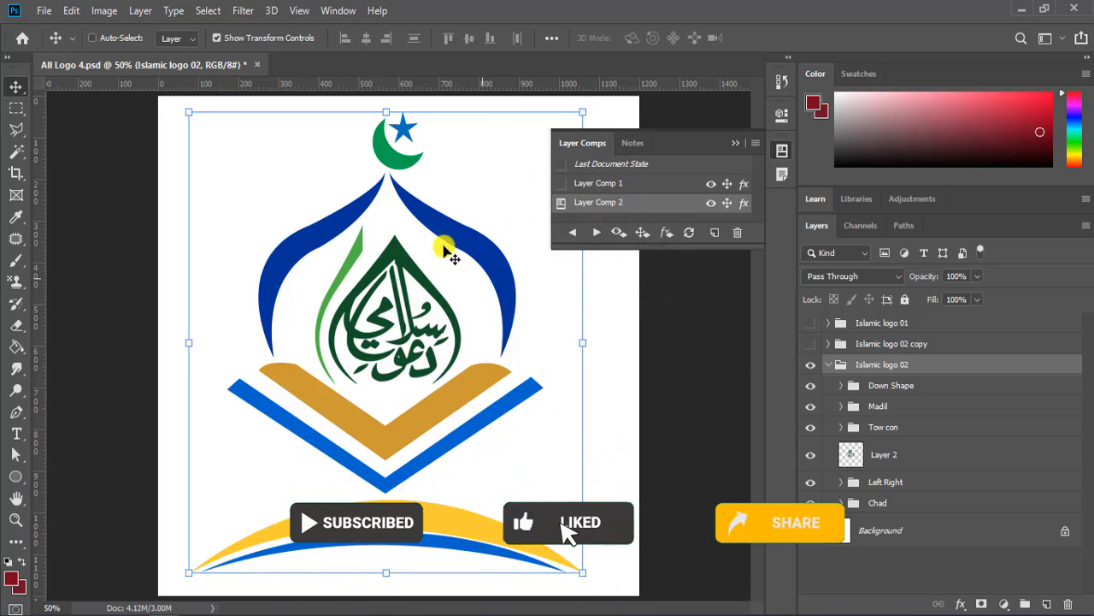
left_click(561, 183)
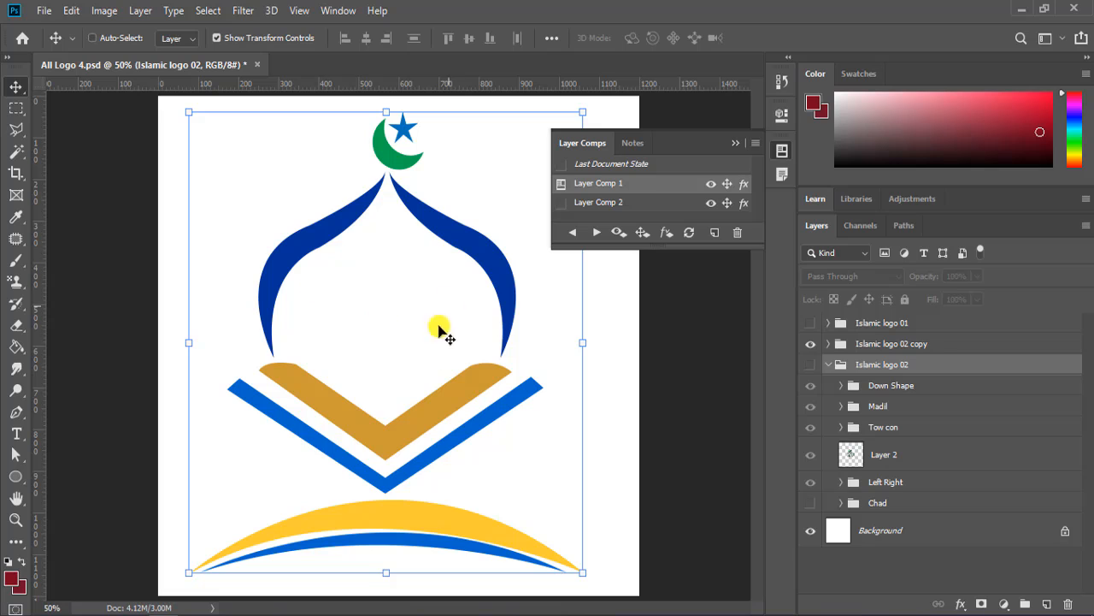
left_click(561, 203)
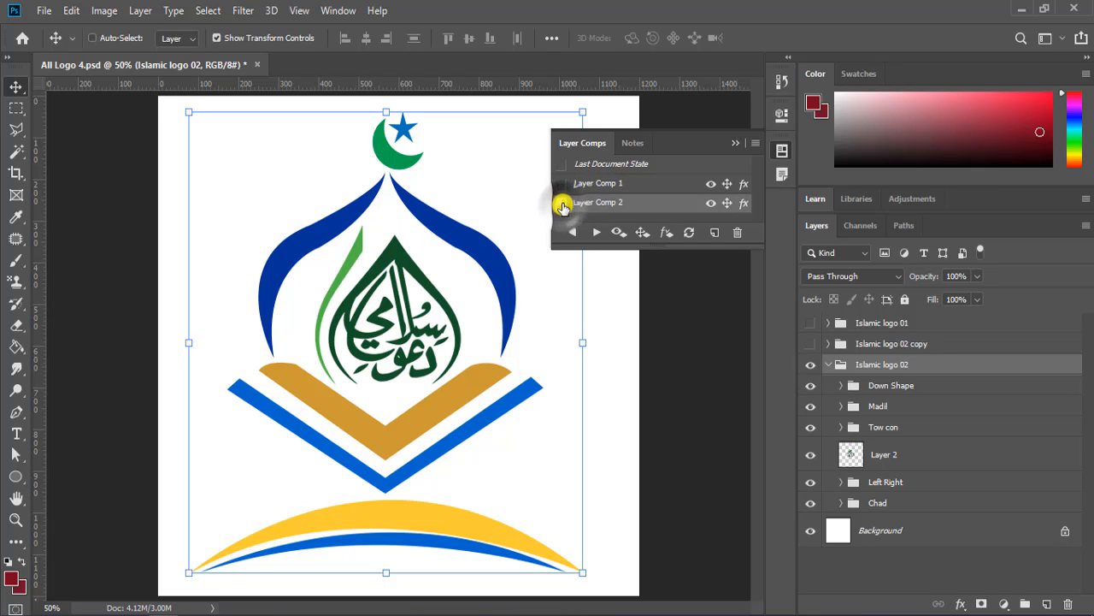
left_click(561, 183)
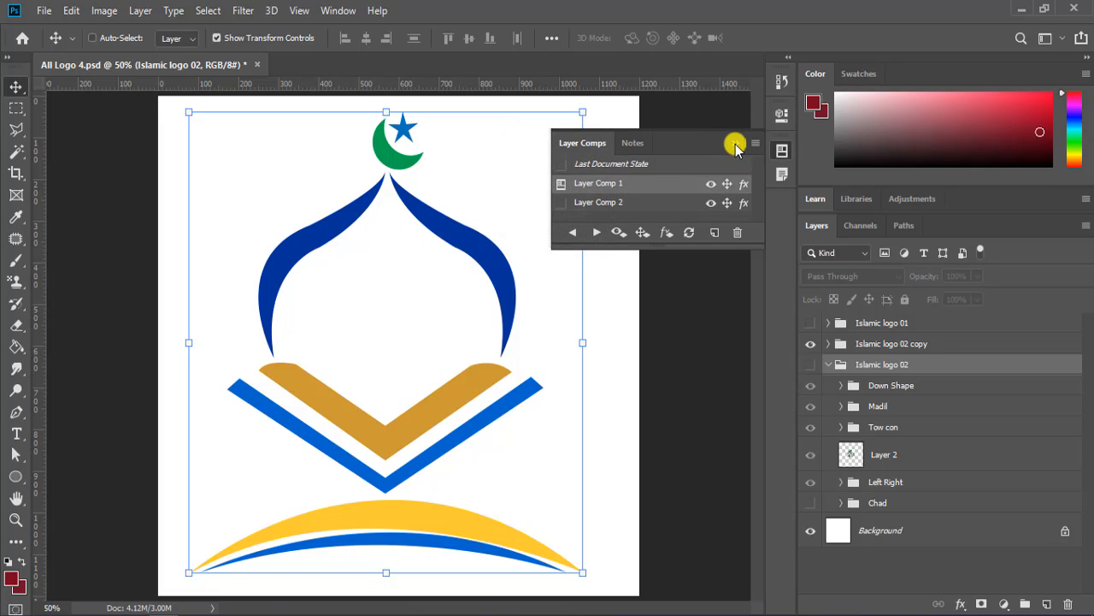
left_click(735, 143)
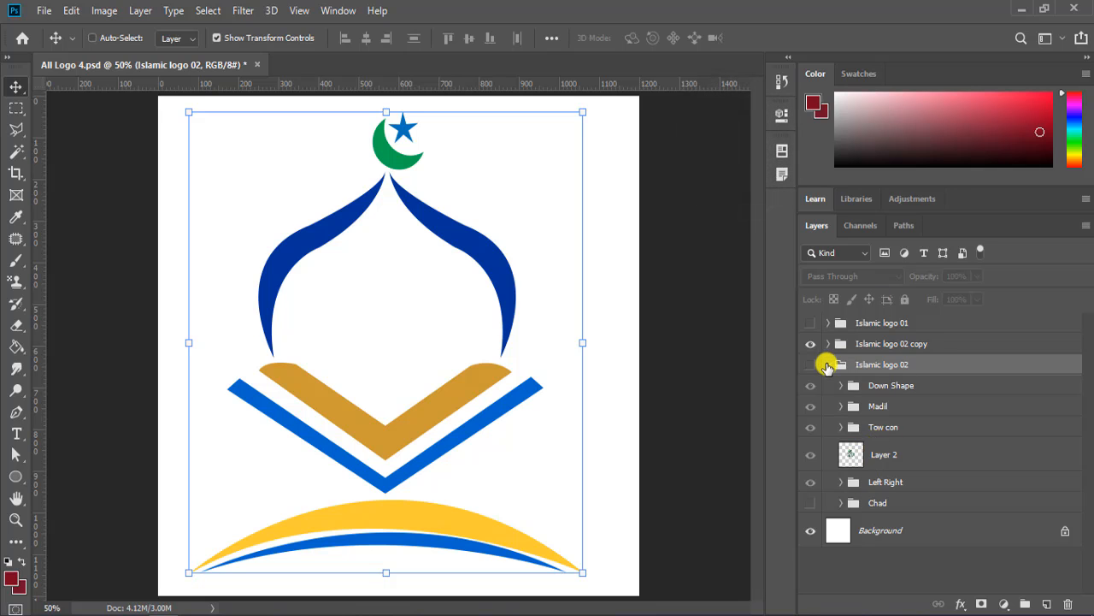
left_click(828, 365)
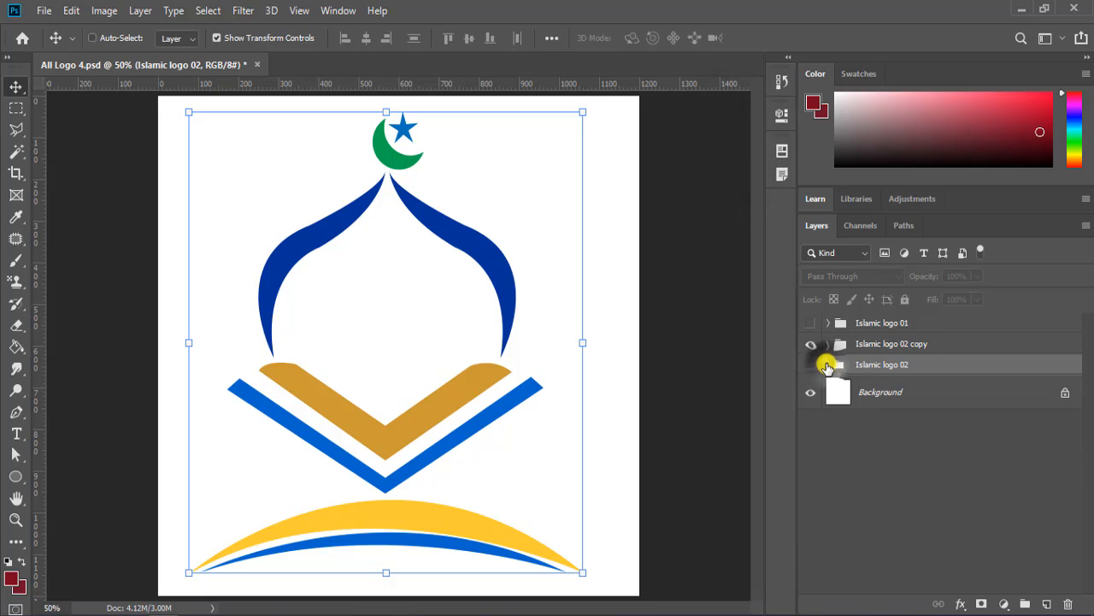
left_click(43, 11)
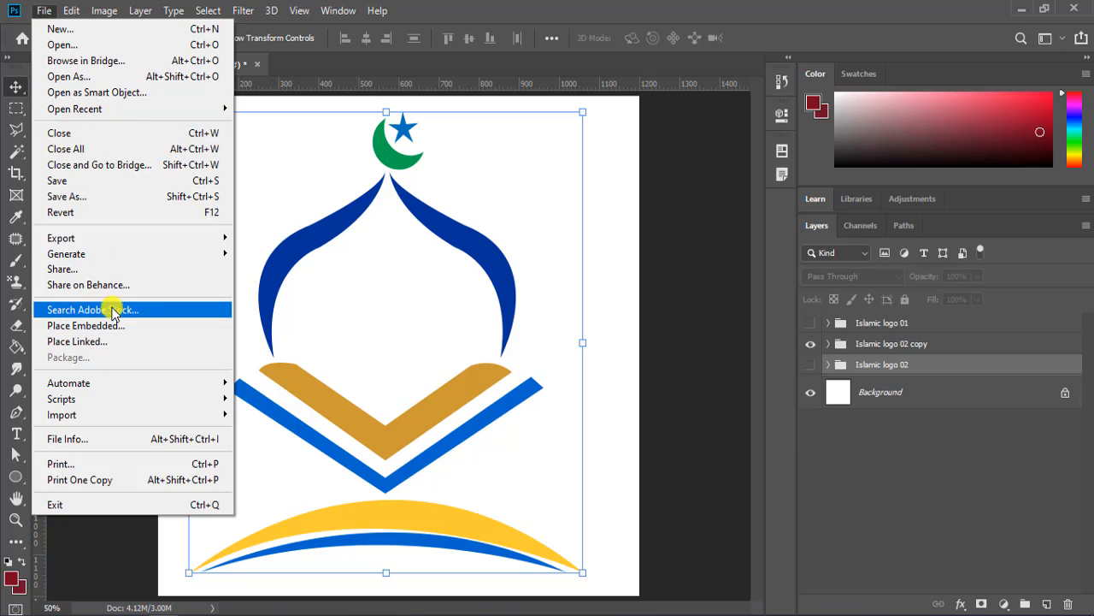
mouse_move(90, 237)
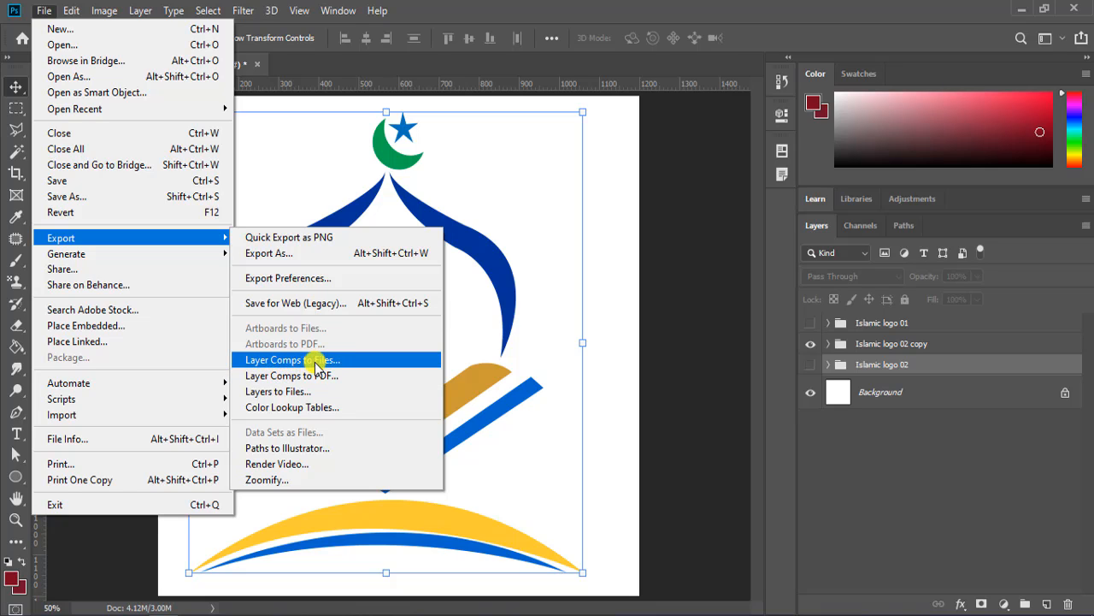
left_click(823, 464)
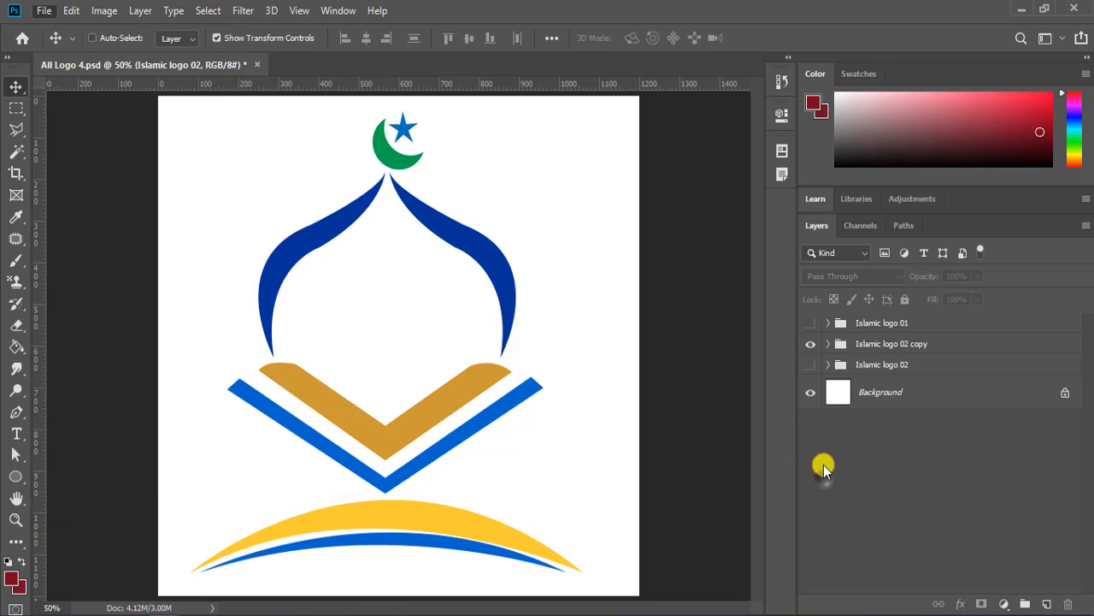
Reopen Layer Comps and apply Layer Comp 2, returning to Layer Comp 1 as the selected comp.
left_click(780, 174)
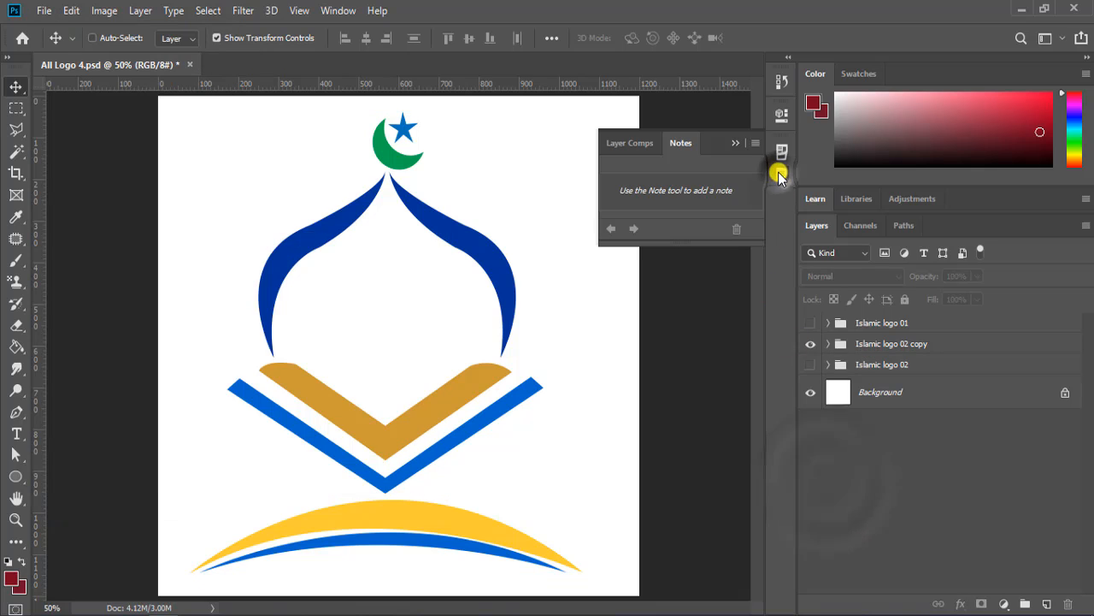
left_click(622, 144)
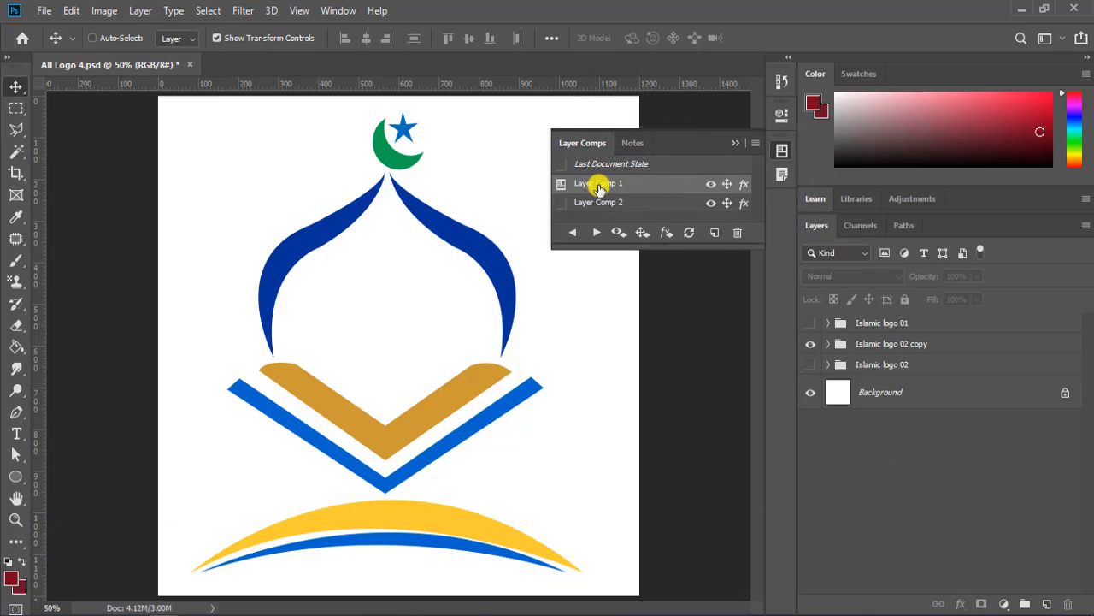
left_click(561, 206)
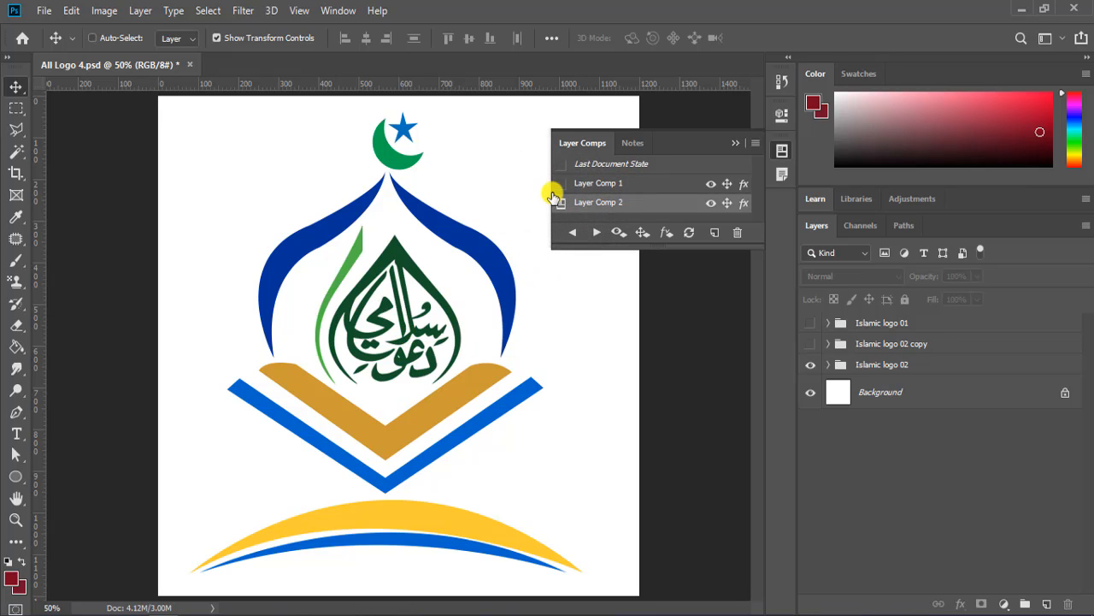
left_click(561, 184)
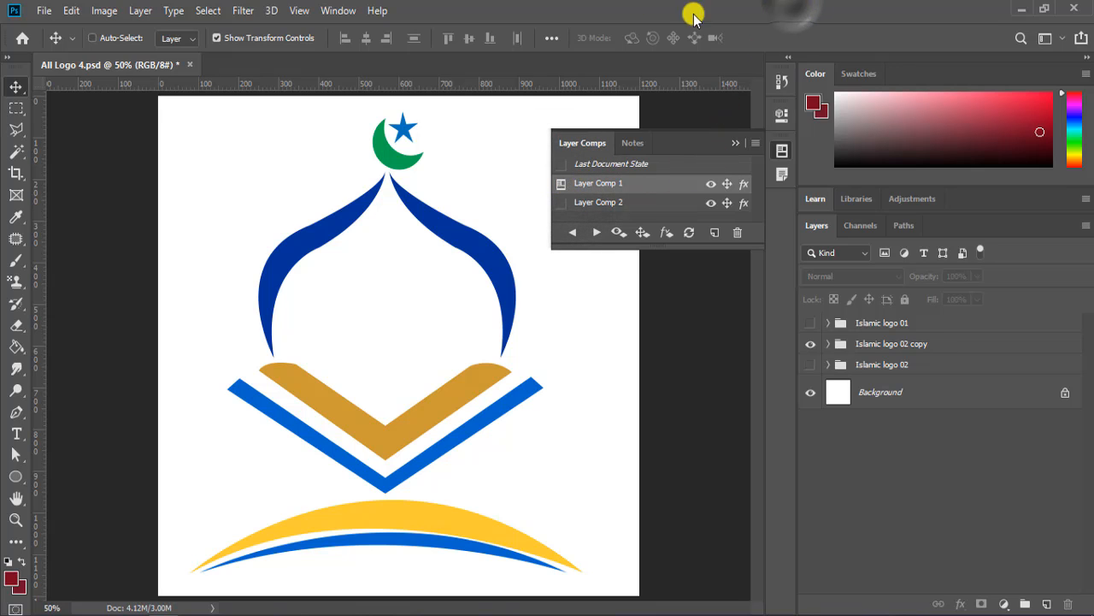
Start a Layer Comps to Files export and choose the Desktop as its destination folder.
left_click(43, 10)
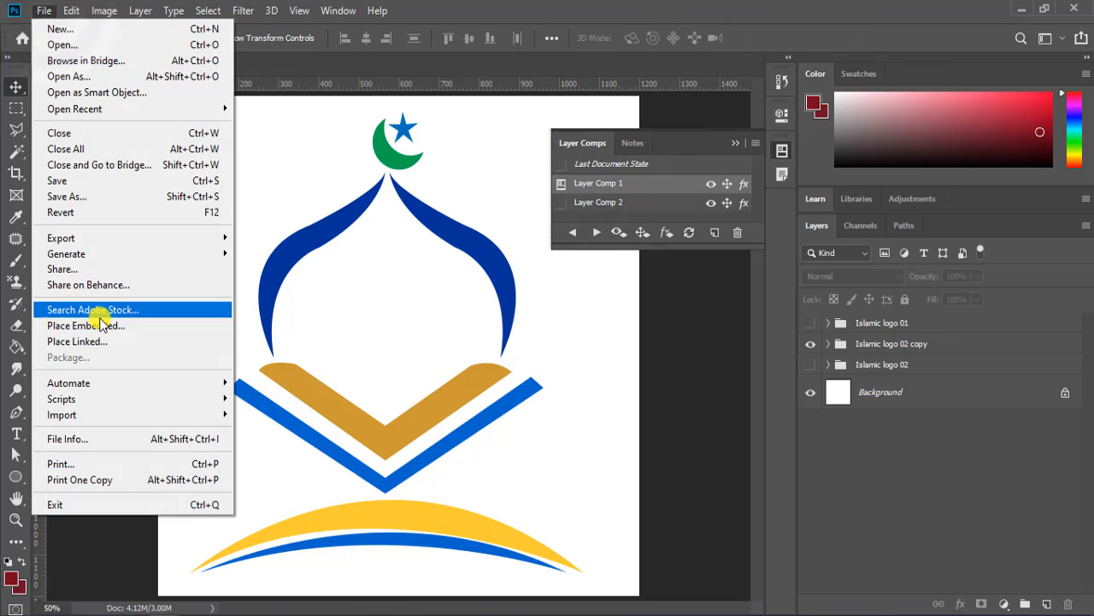
left_click(88, 239)
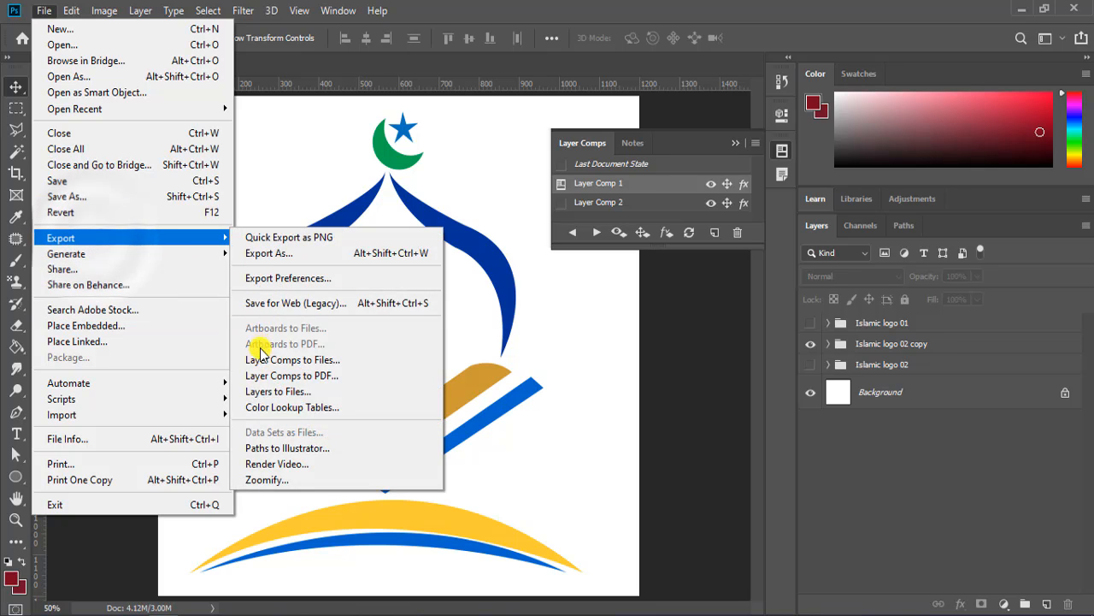
left_click(315, 361)
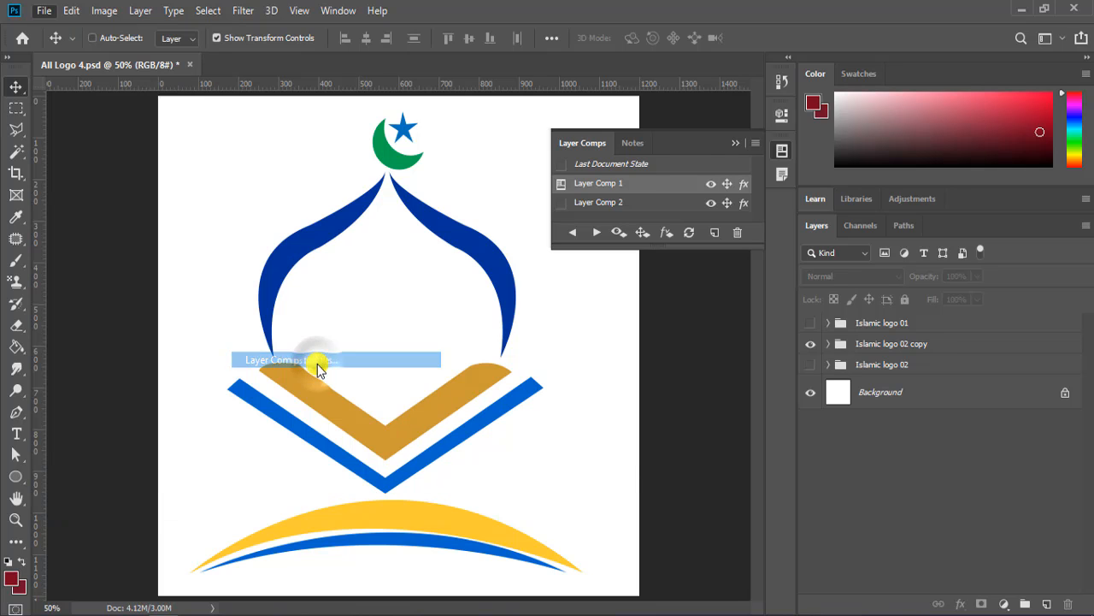
left_click_drag(533, 99, 442, 130)
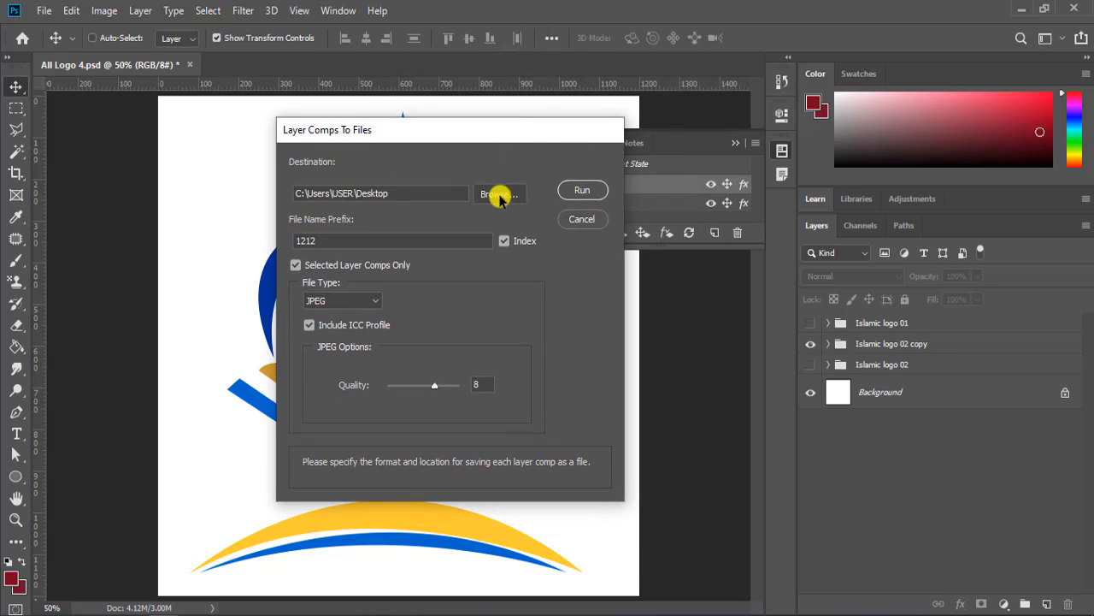
left_click(496, 194)
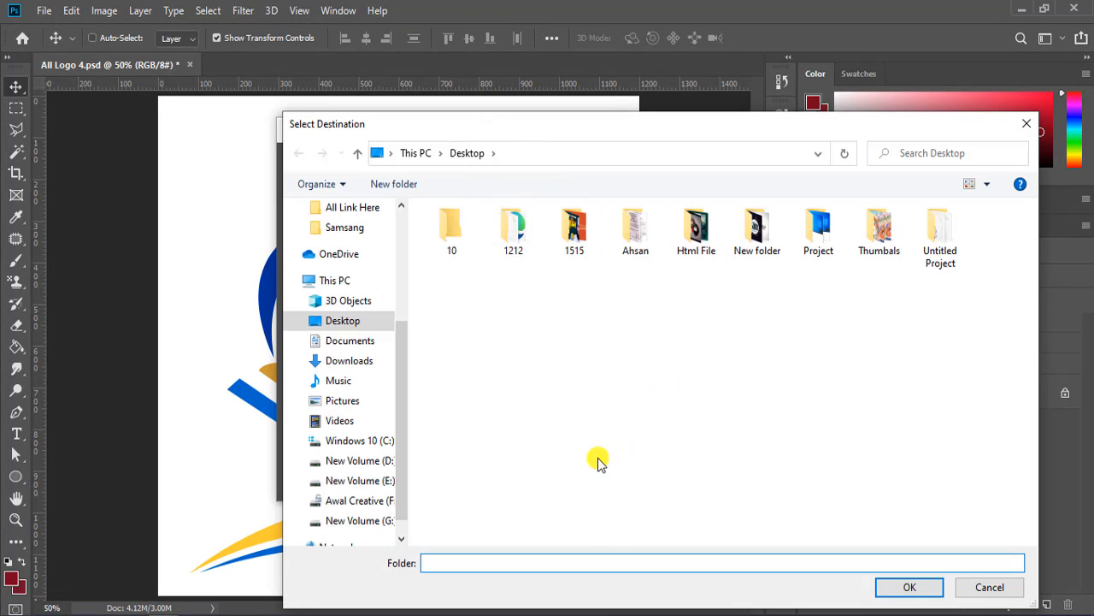
left_click(349, 318)
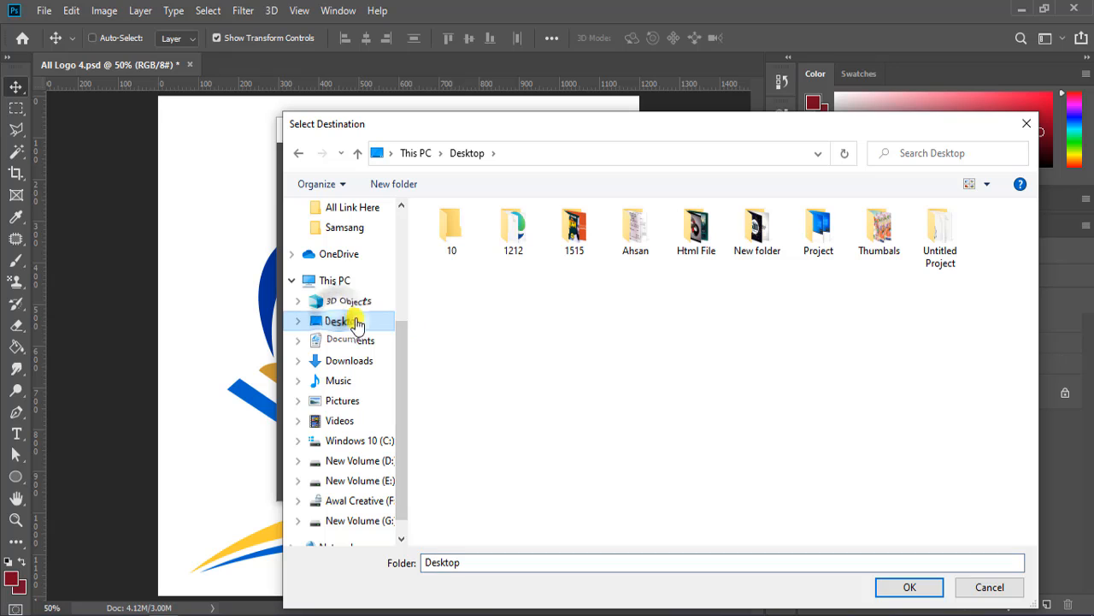
left_click(911, 587)
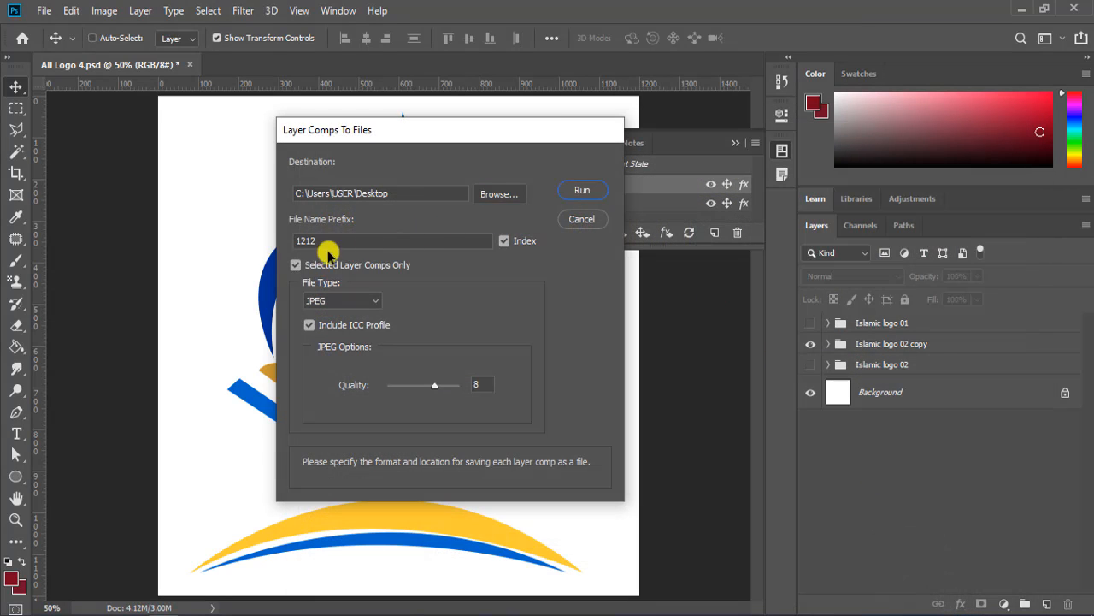
Export the selected layer comp with file name prefix 111, as JPEG at quality 12, and dismiss the completion message.
double_click(308, 241)
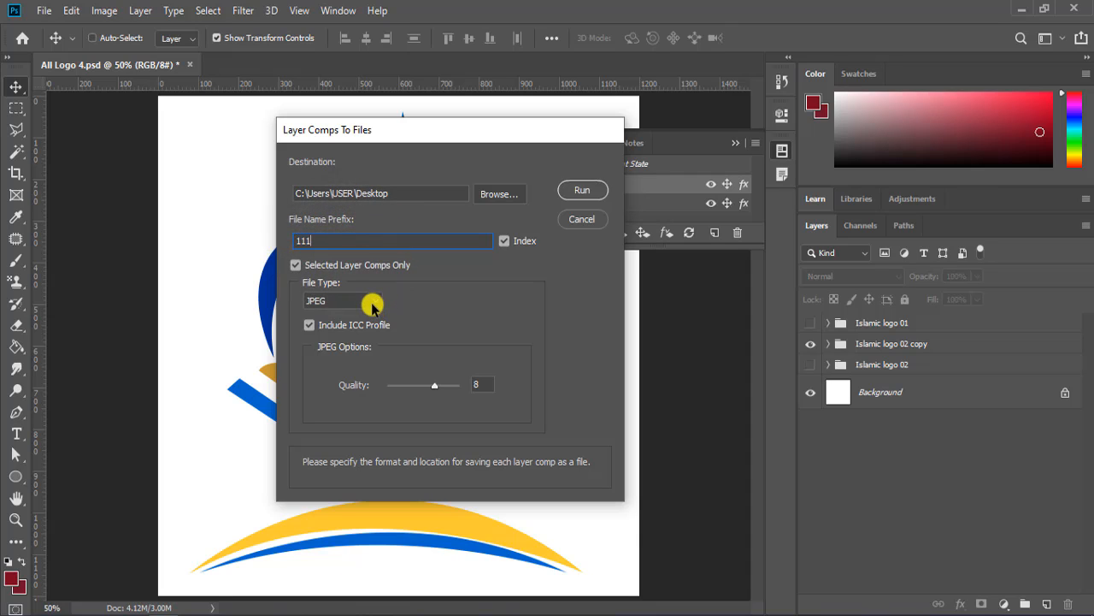
left_click(333, 304)
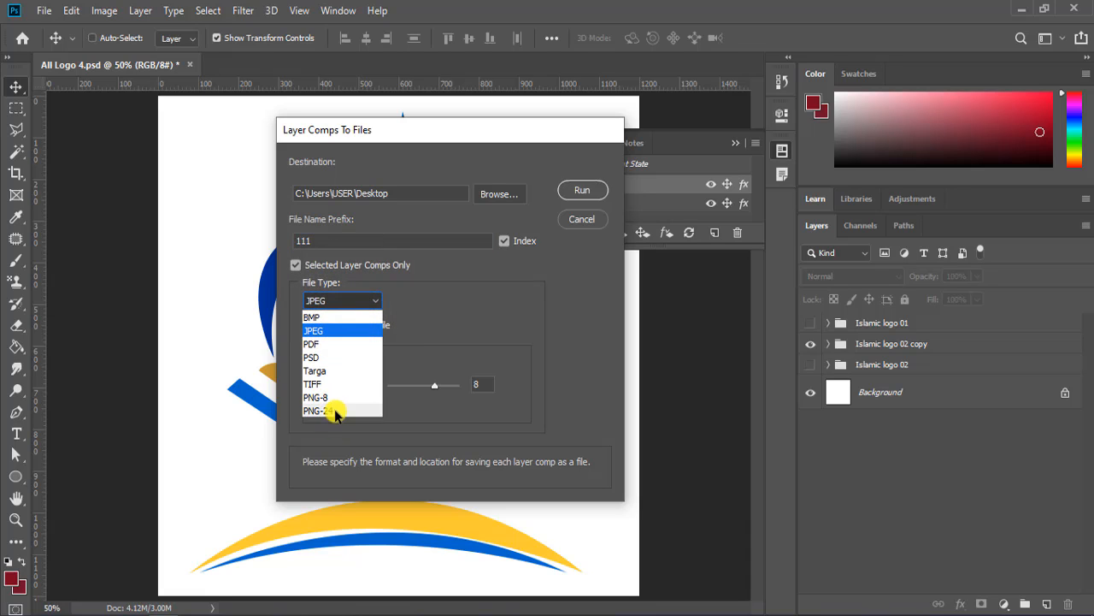
left_click(316, 332)
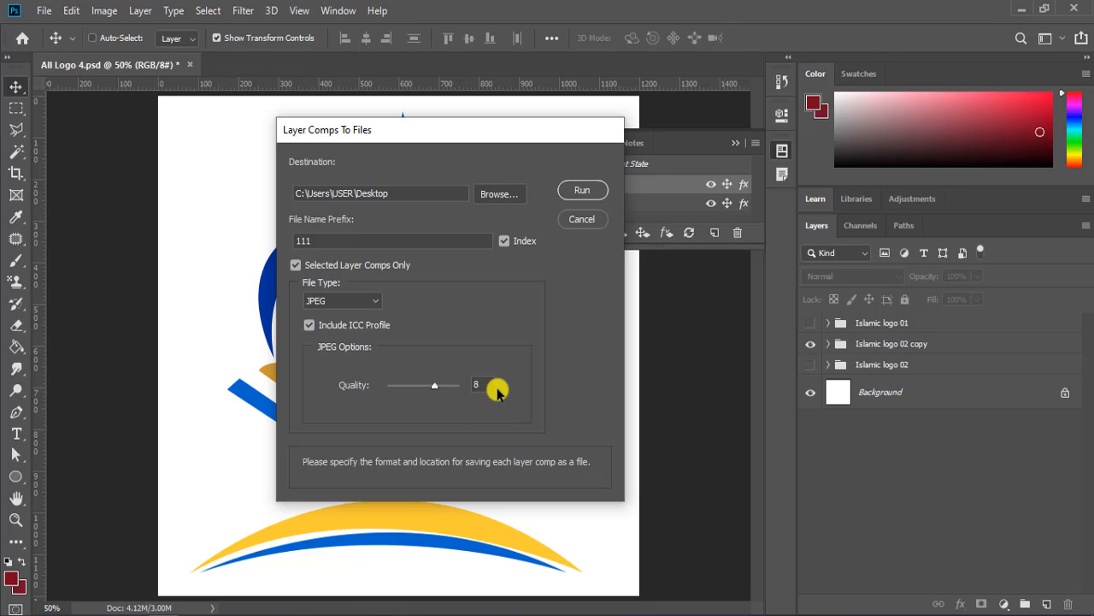
left_click(434, 391)
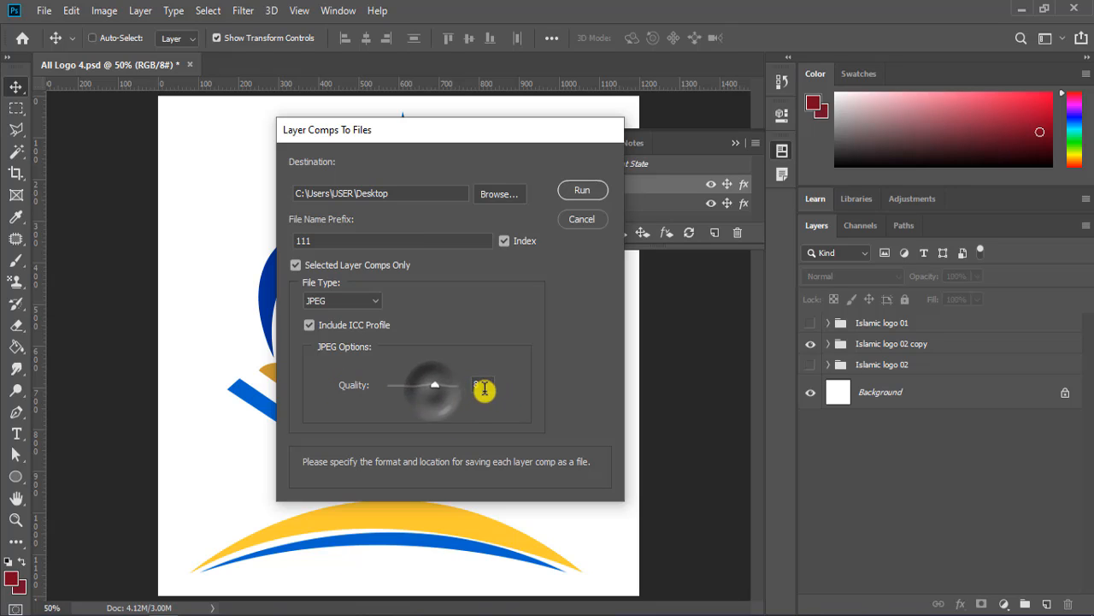
left_click(436, 390)
left_click_drag(436, 385, 456, 384)
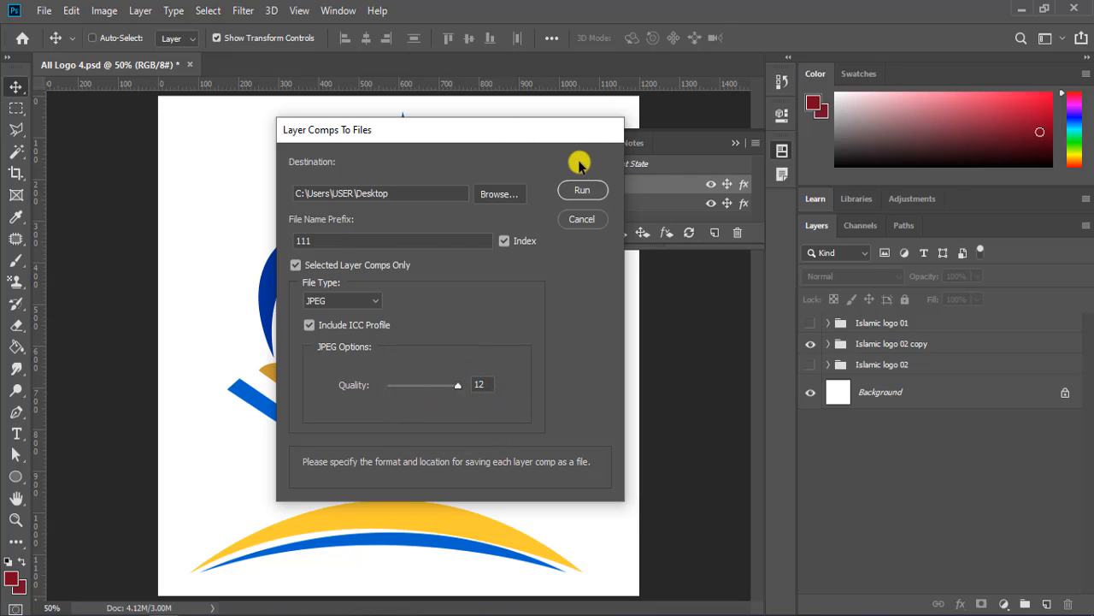
left_click(576, 196)
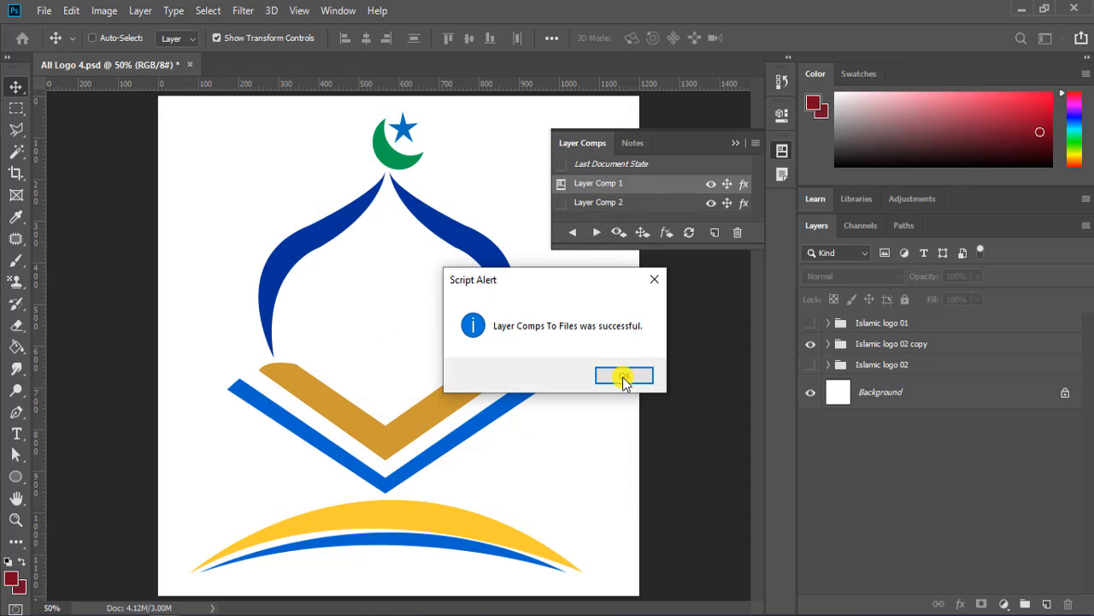
left_click(624, 376)
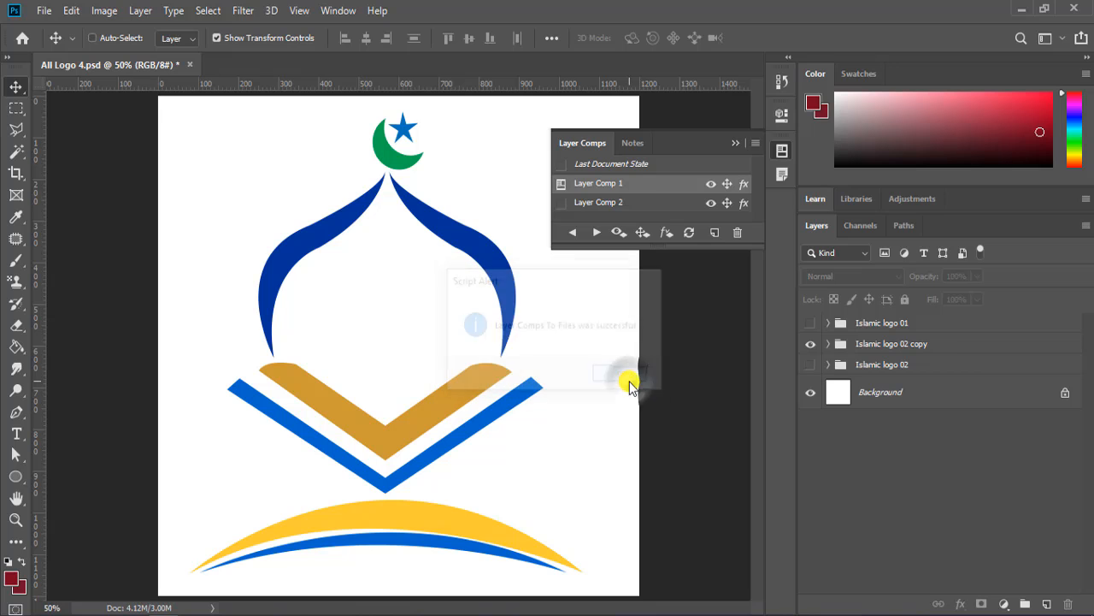
Switch to the desktop, view the exported 111_0000_Layer Comp 1.jpg in a maximized Photos window, and browse through the neighbouring images.
left_click(1025, 8)
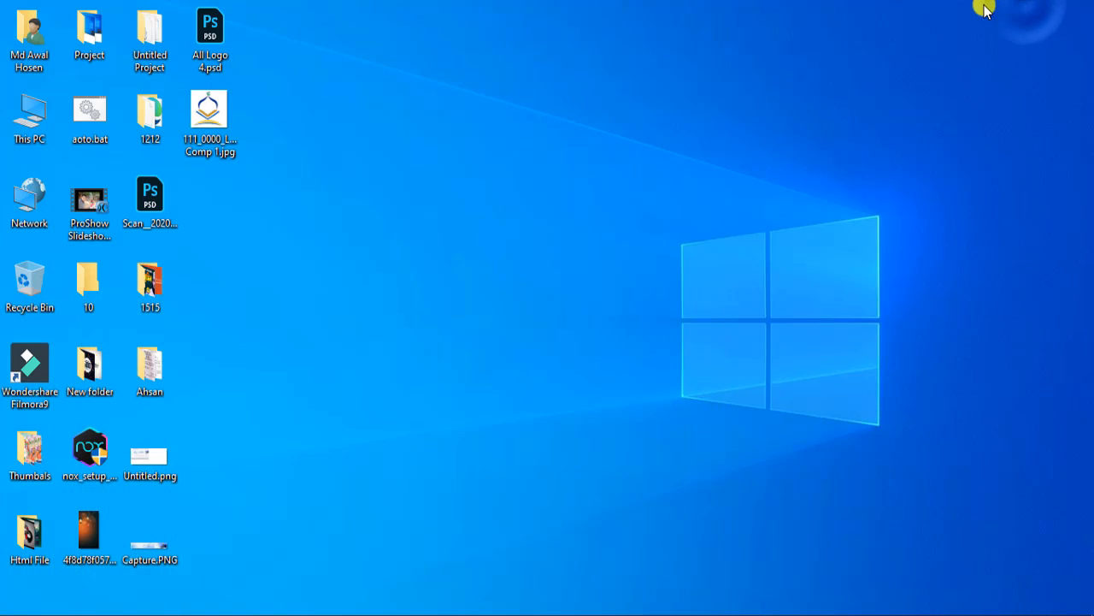
mouse_move(232, 115)
left_mouse_down()
mouse_move(229, 161)
mouse_move(232, 122)
left_mouse_up()
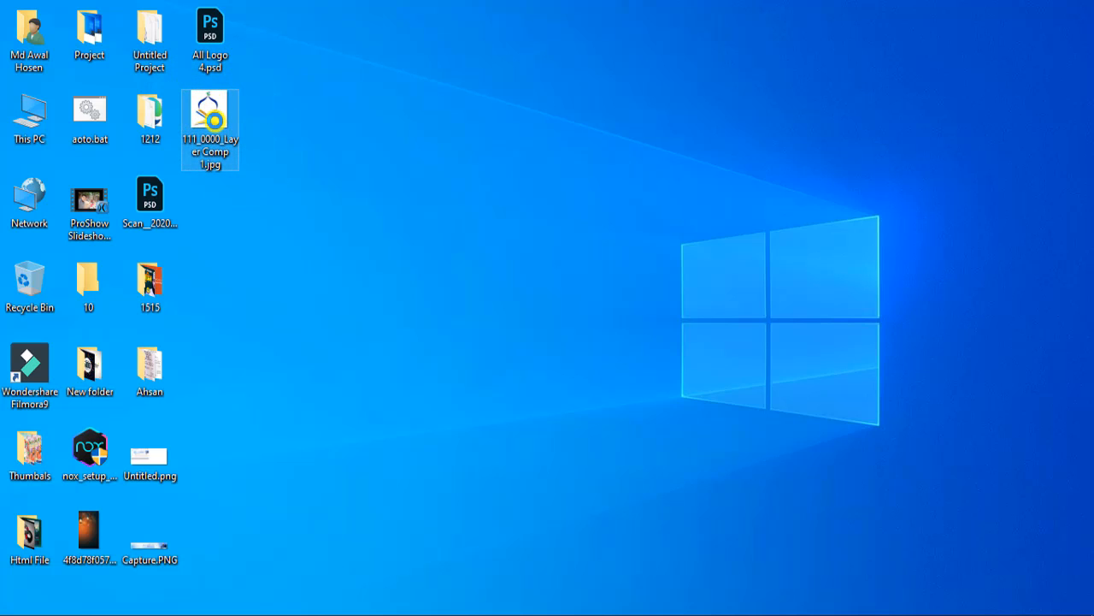
right_click(202, 151)
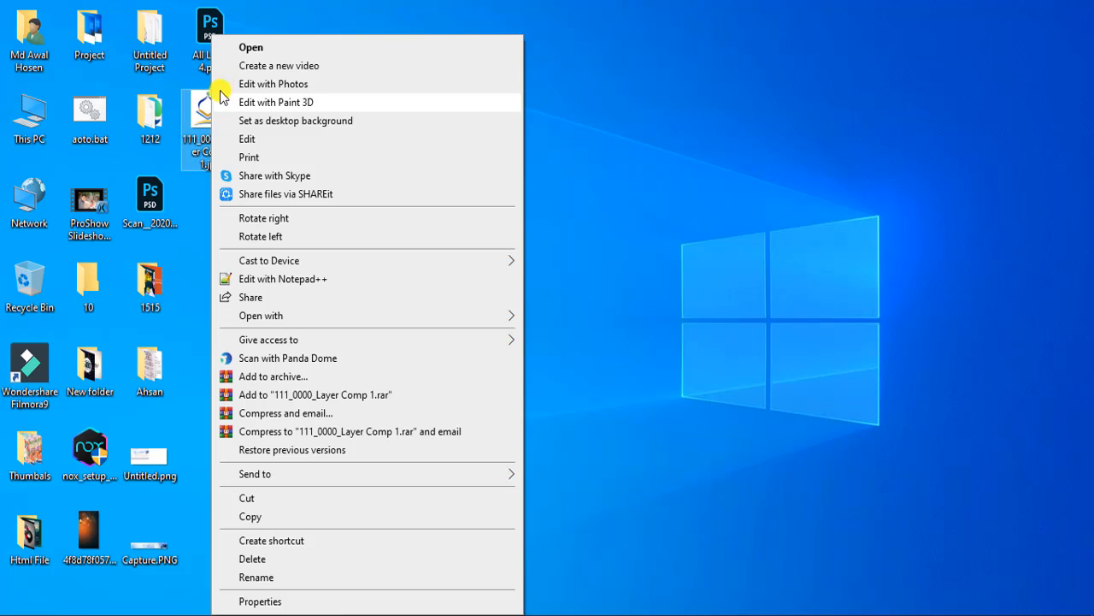
left_click(233, 44)
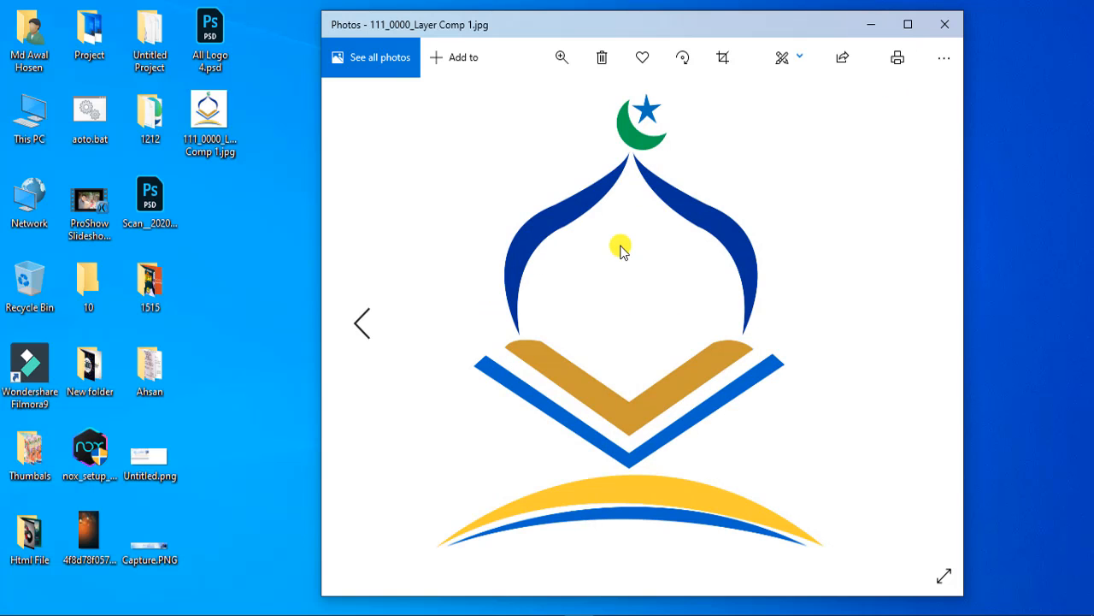
left_click(908, 24)
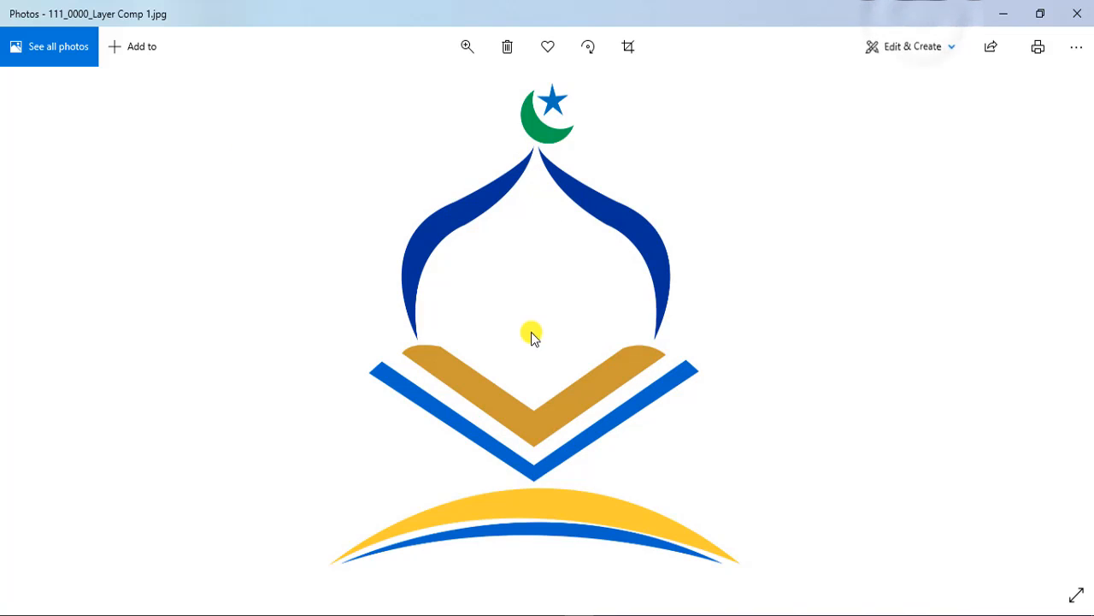
key("Right")
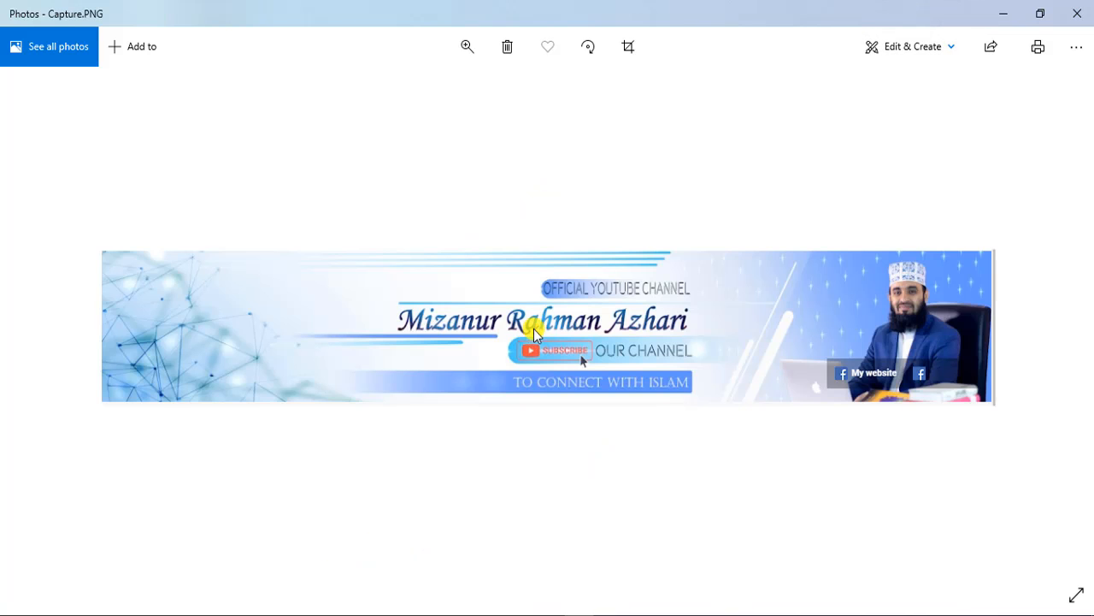
key("Right")
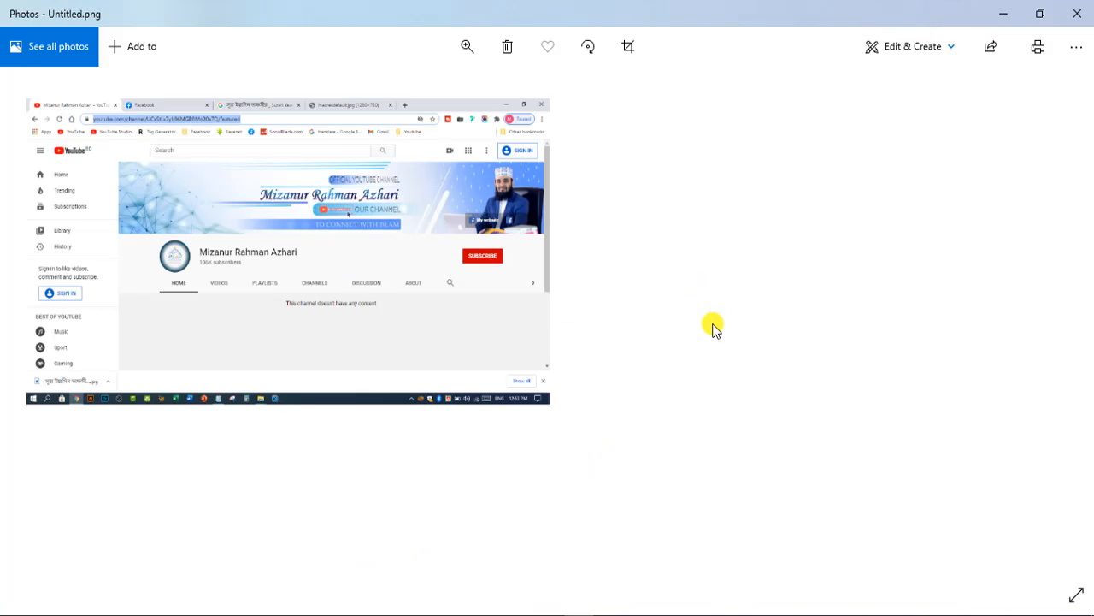
Browse through the neighbouring images in Photos and return to 111_0000_Layer Comp 1.jpg.
key("Right")
key("Left")
key("Left")
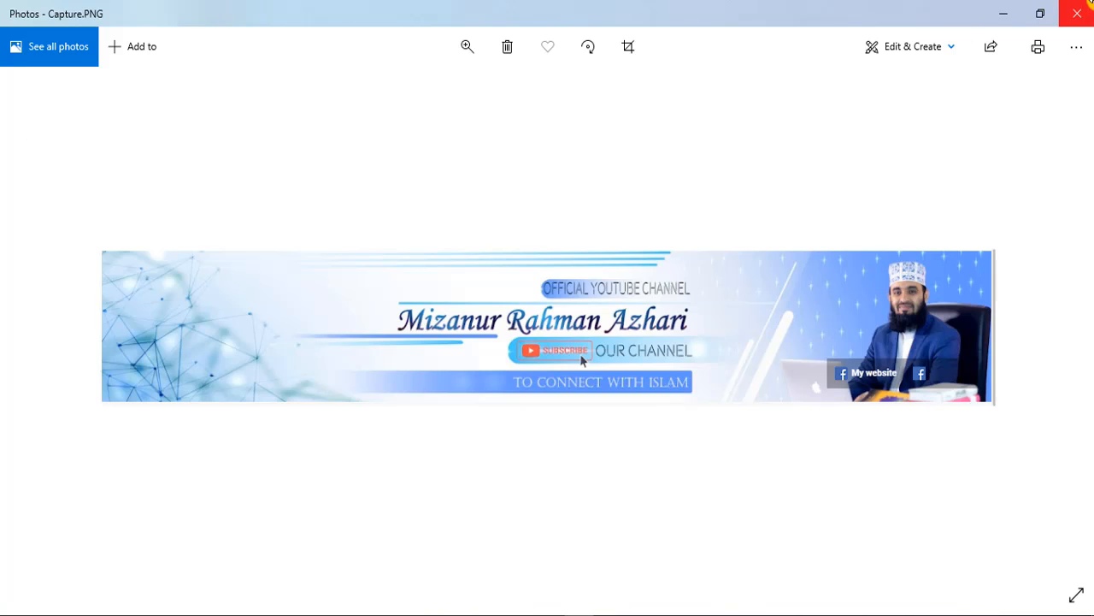
key("Left")
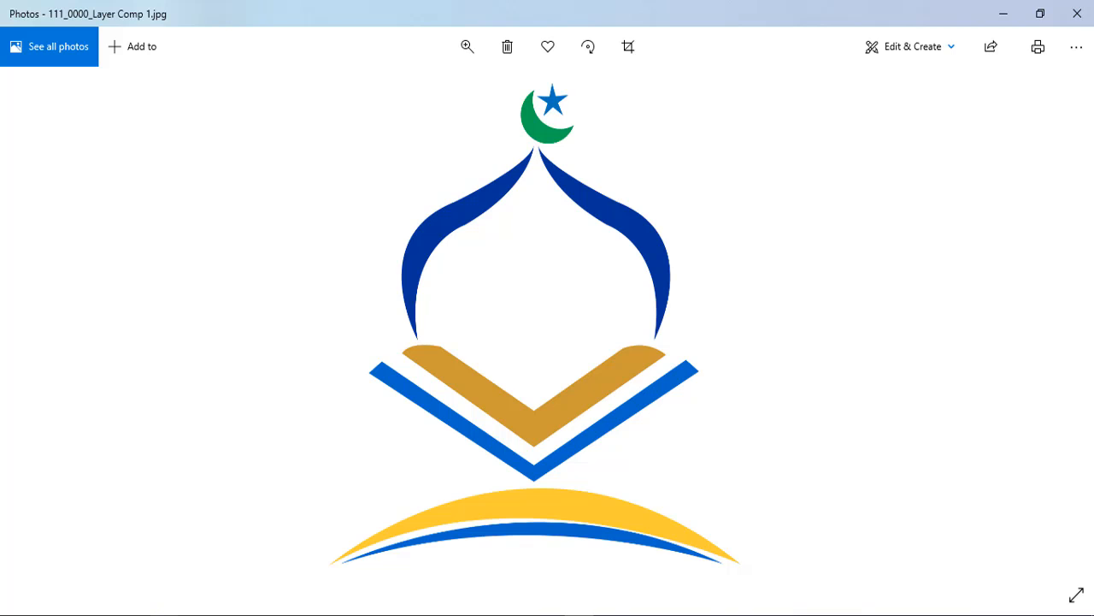
Switch to Photoshop, apply Layer Comp 2, show all the logo groups together, and reapply Layer Comp 2 to restore its visibility.
left_click(143, 615)
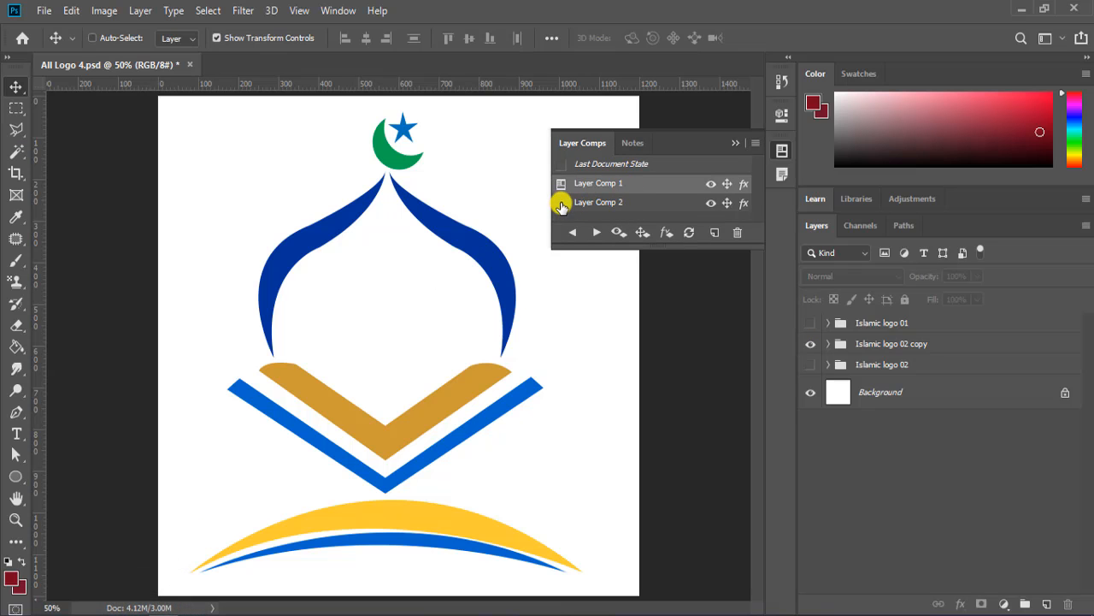
left_click(561, 204)
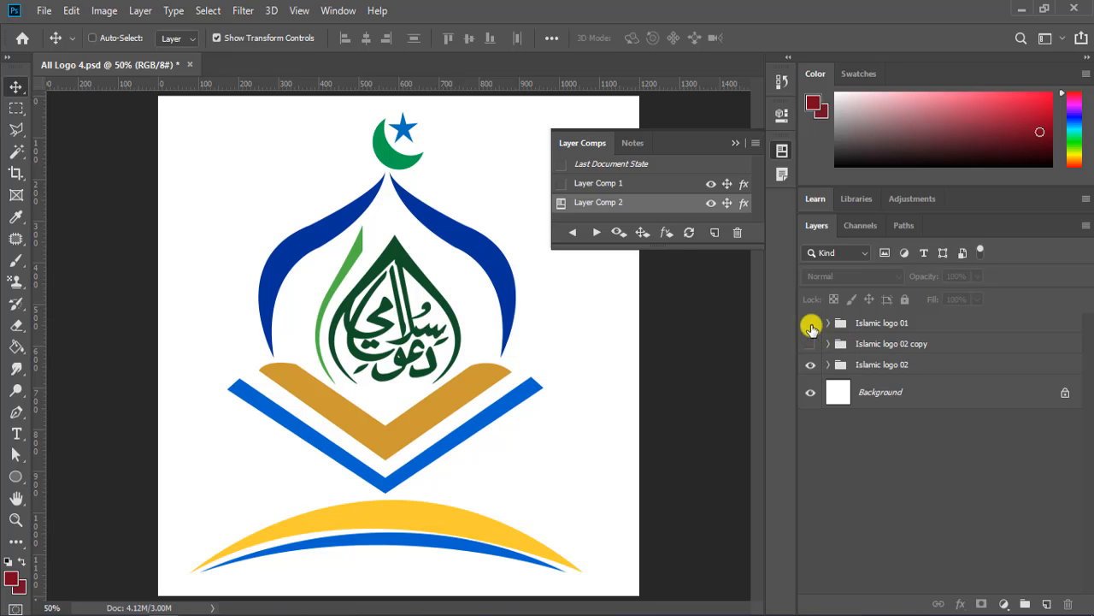
left_click_drag(810, 322, 805, 446)
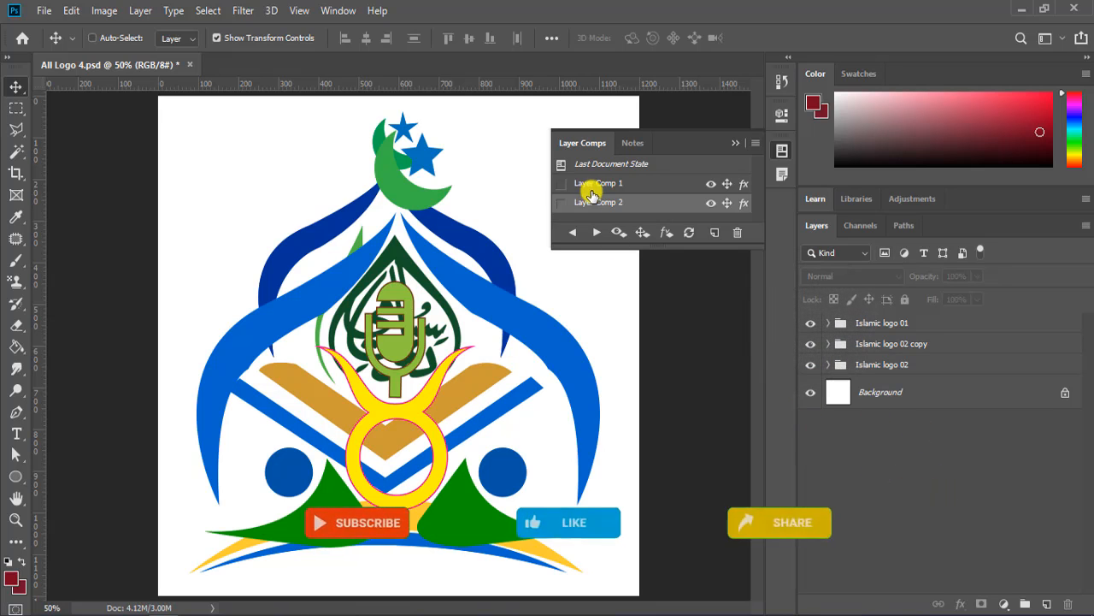
left_click(560, 203)
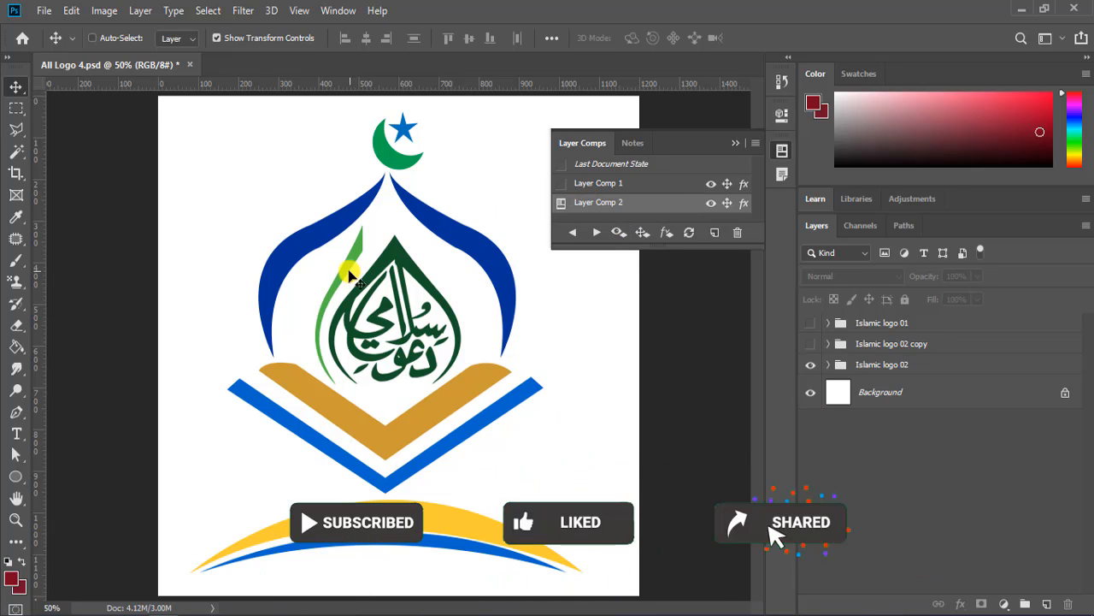
Export the selected Layer Comp 2 to the Desktop as a JPEG file with file name prefix 222 and dismiss the completion message.
left_click(41, 10)
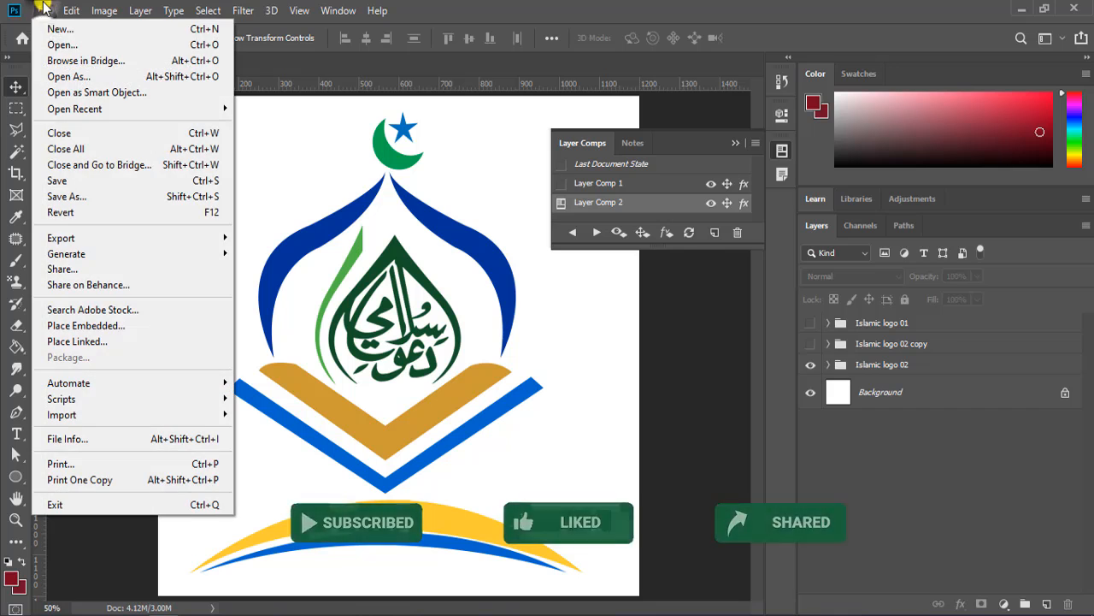
mouse_move(34, 238)
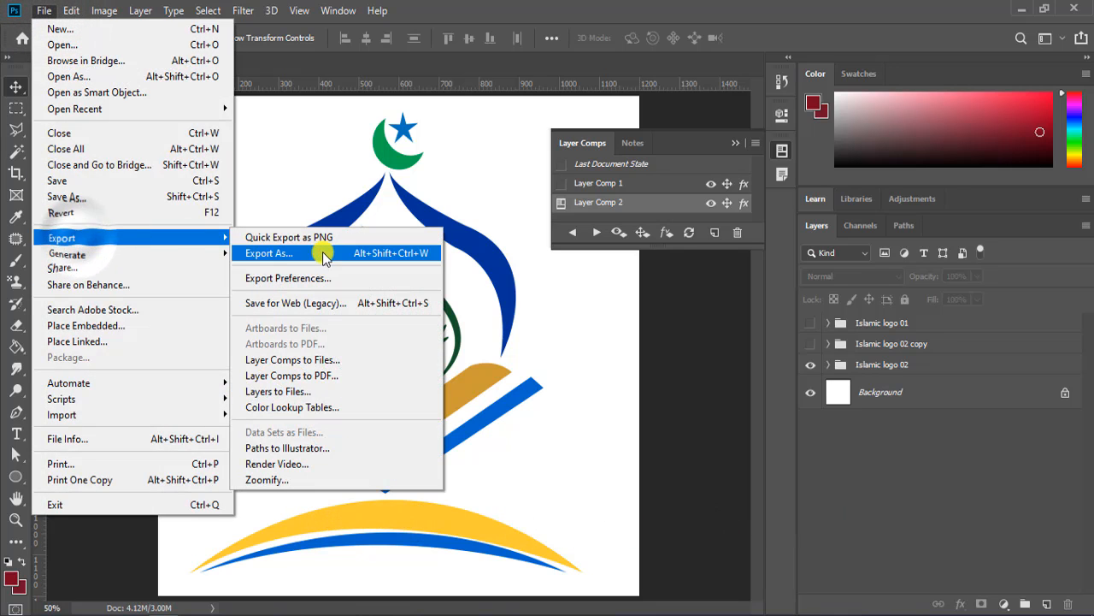
left_click(293, 360)
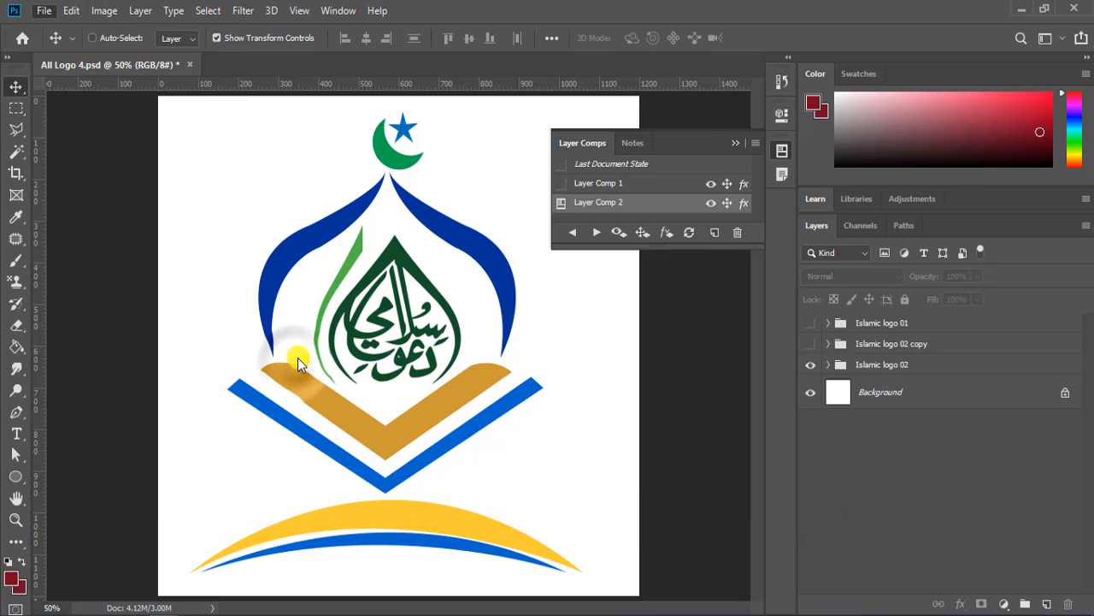
left_click(467, 272)
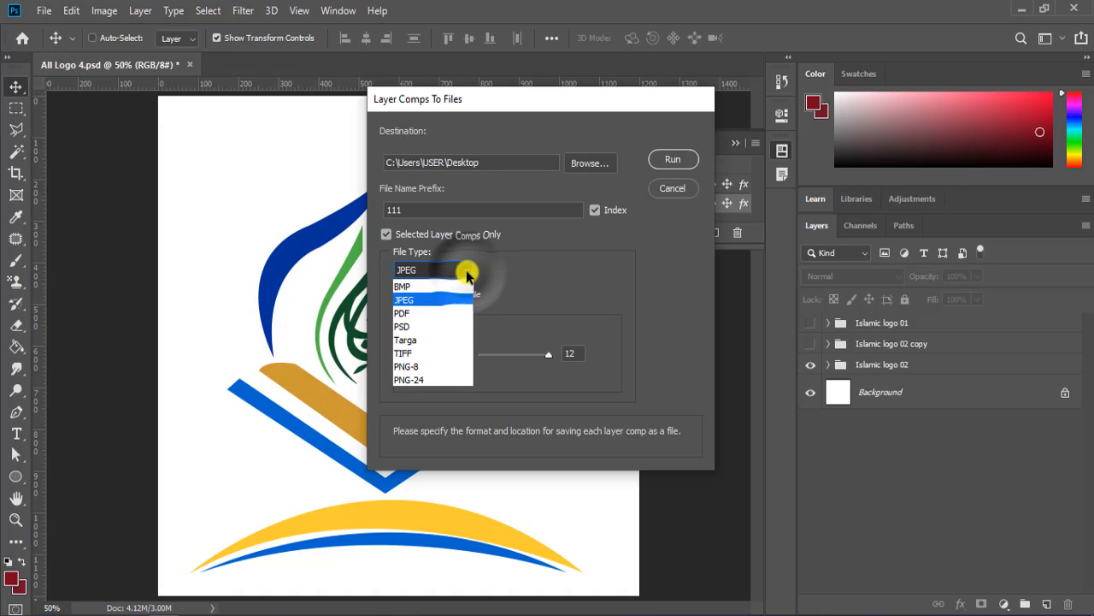
left_click(411, 301)
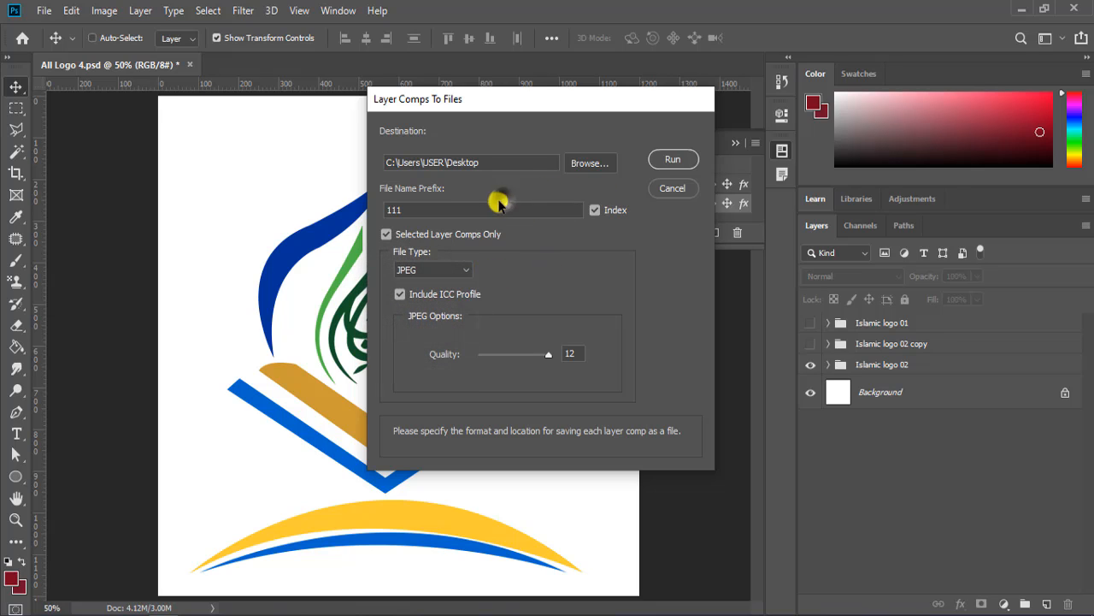
left_click(464, 211)
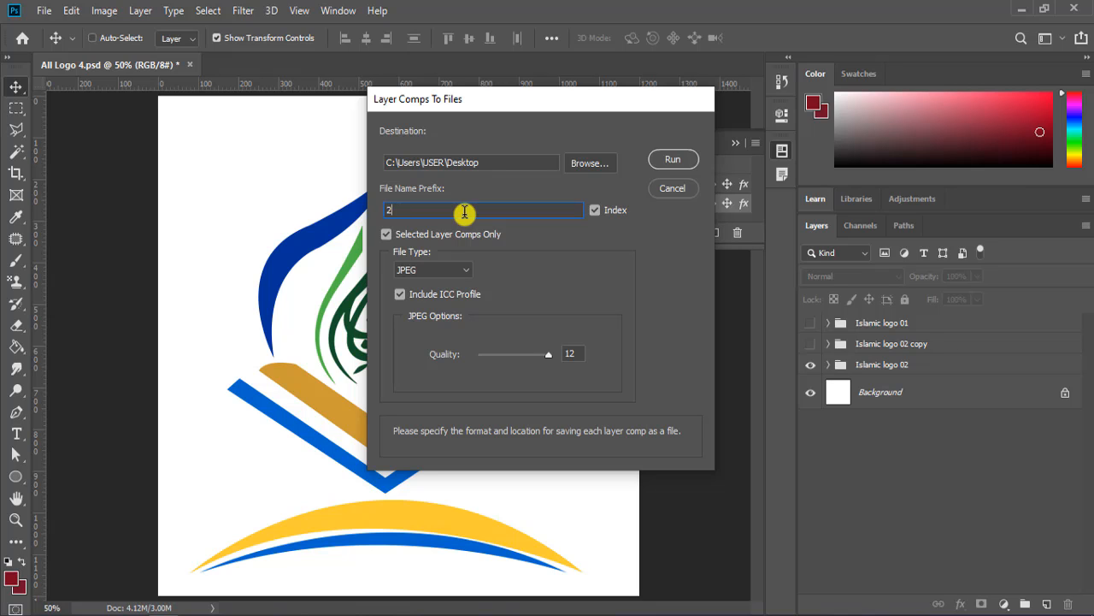
left_click(670, 161)
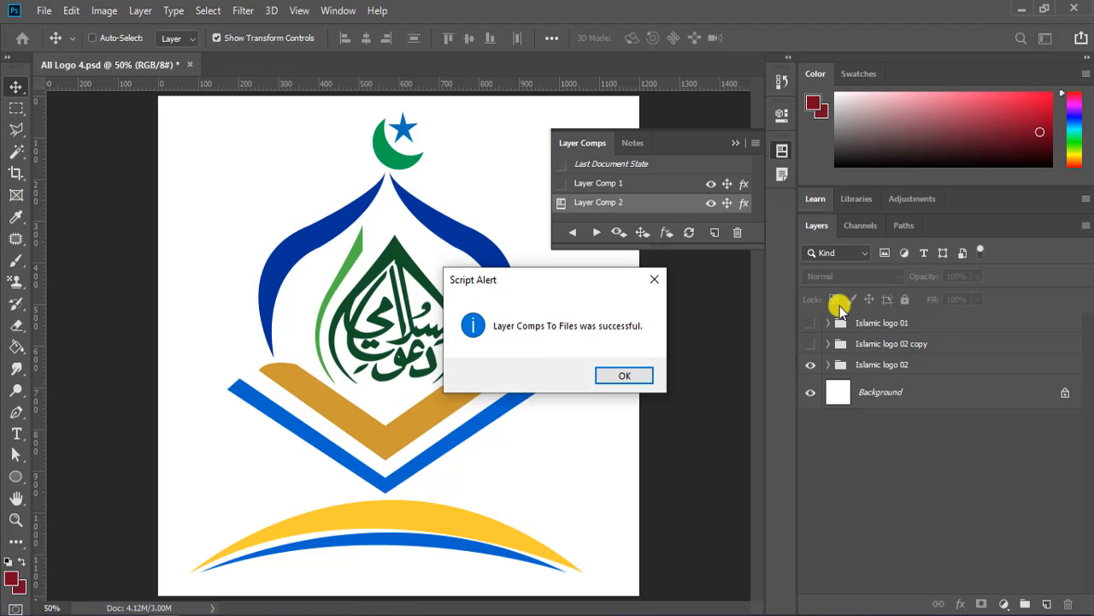
left_click(624, 375)
left_click(561, 204)
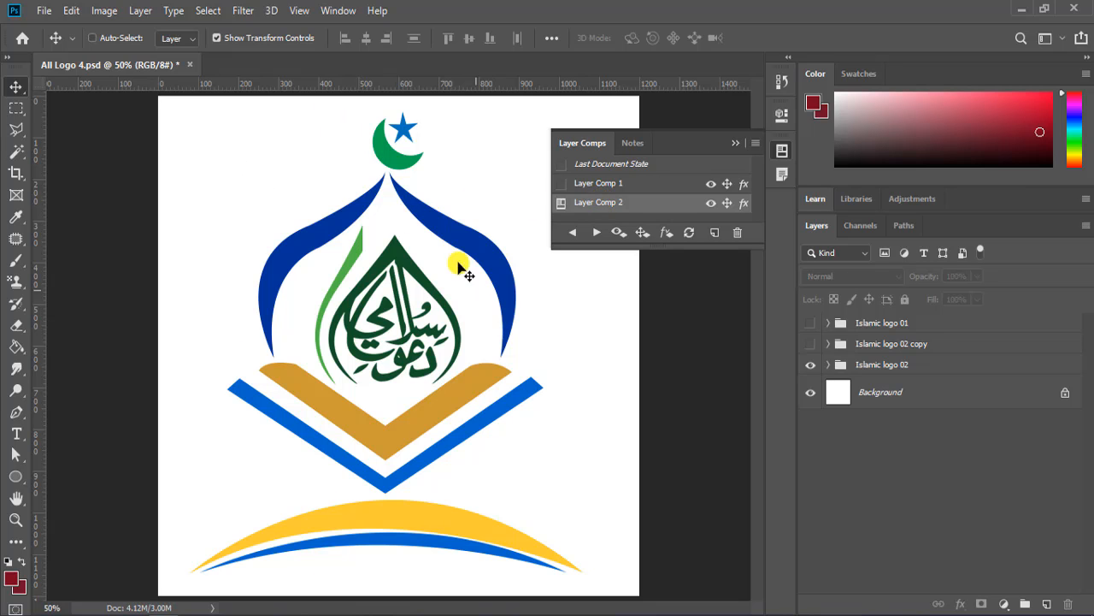
Switch to the desktop, view the exported 222_0001_Layer Comp 2.jpg in a maximized Photos window, and close it.
left_click(1020, 10)
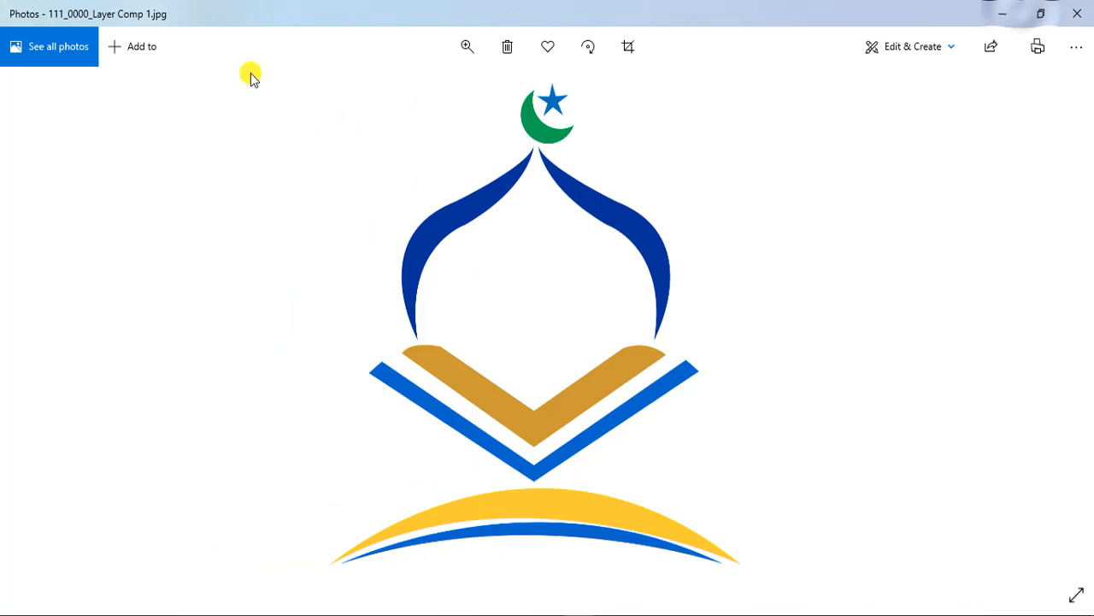
left_click(998, 24)
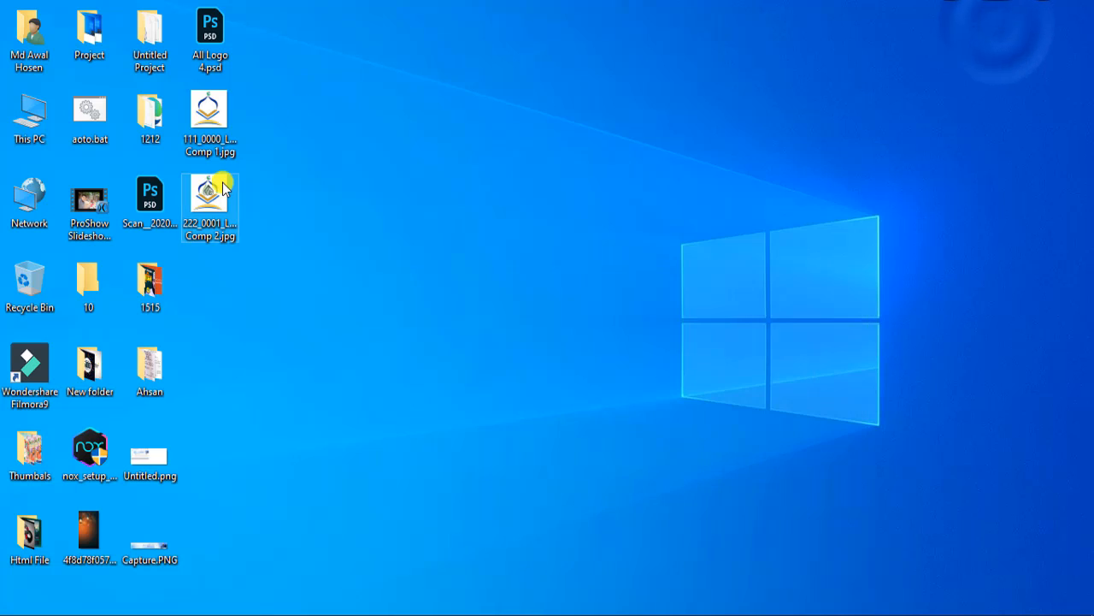
right_click(217, 199)
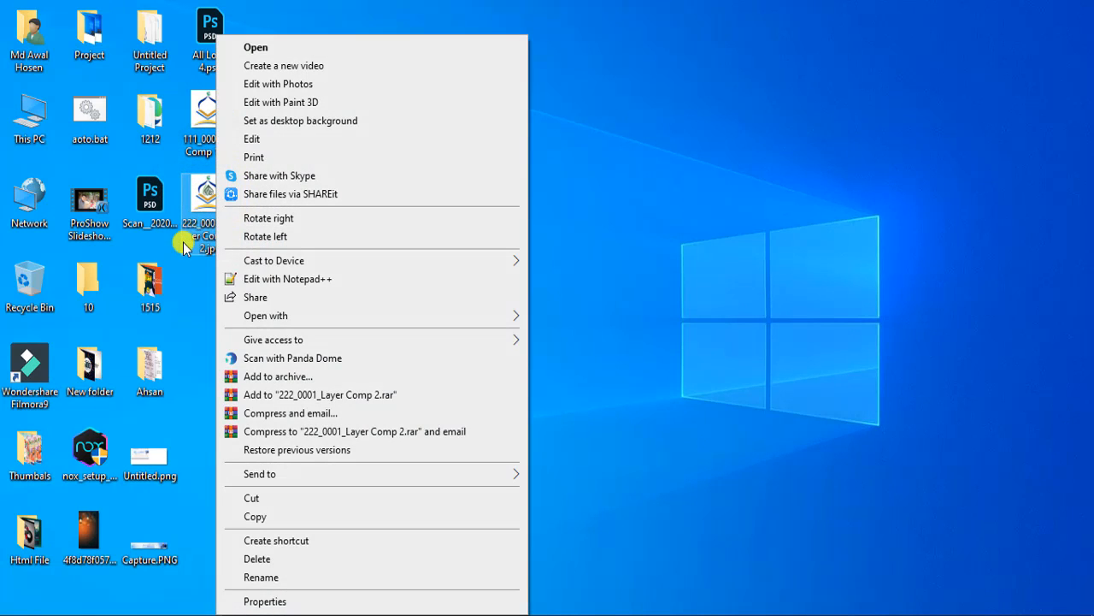
left_click(244, 39)
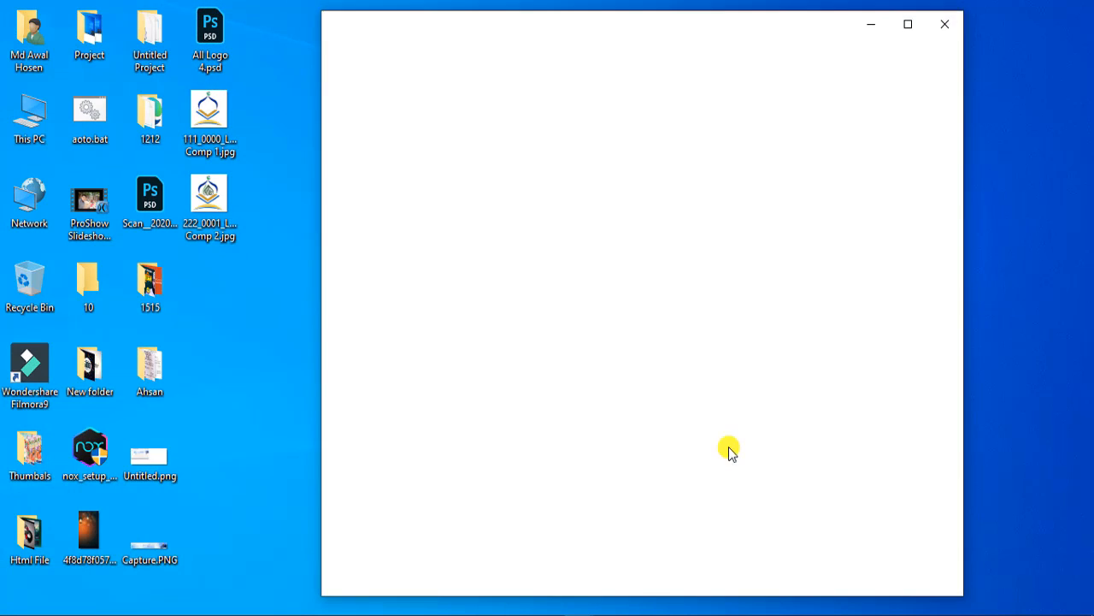
left_click(907, 26)
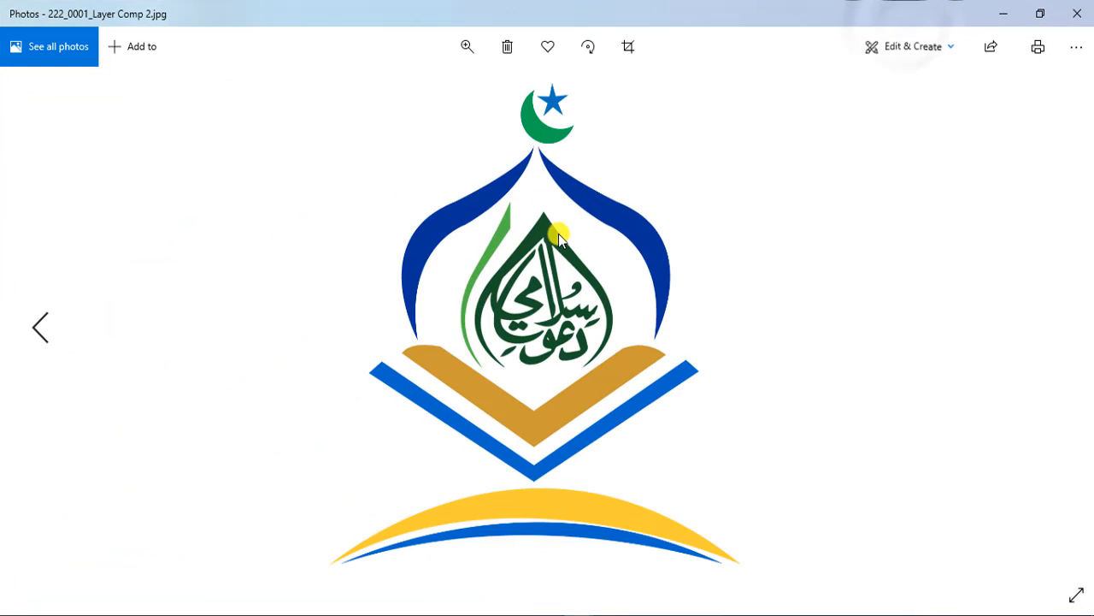
left_click(1075, 12)
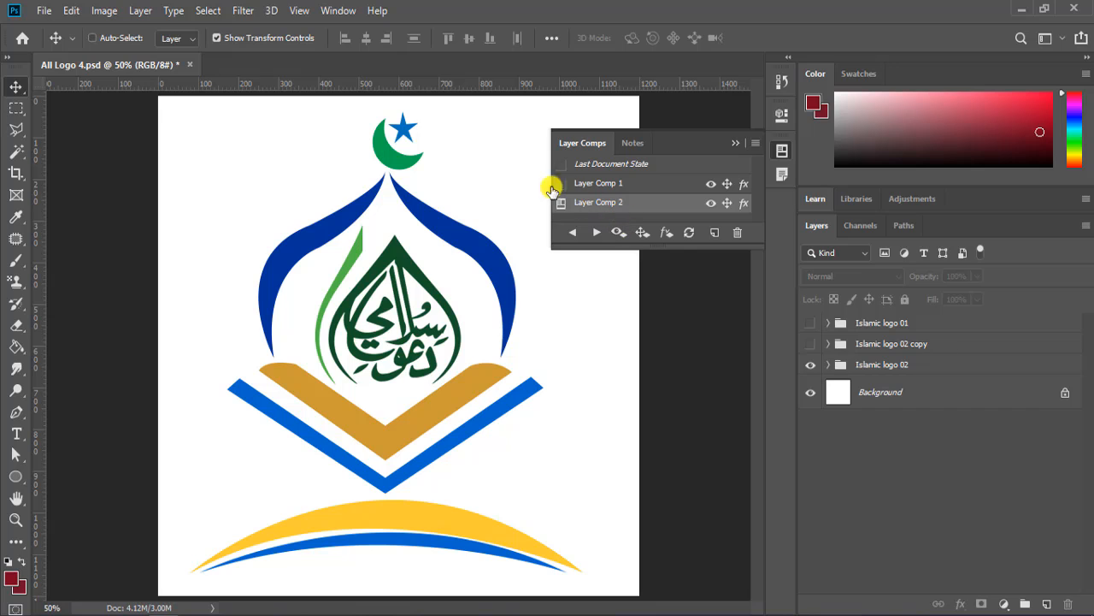
Start a Layer Comps to PDF export and set its destination to a file named klkl on the Desktop.
left_click(43, 10)
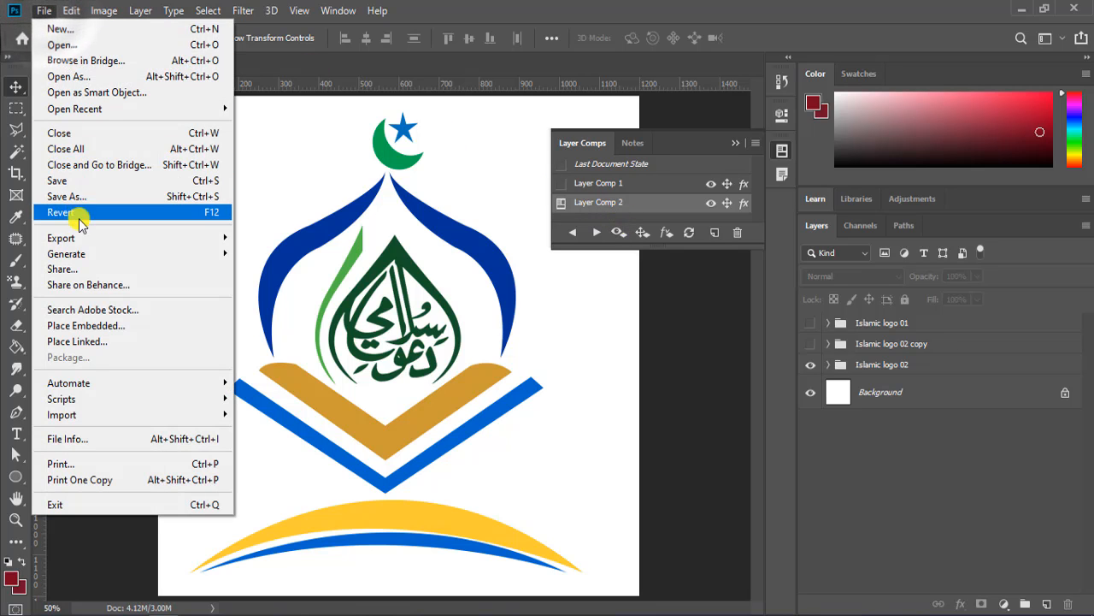
mouse_move(79, 237)
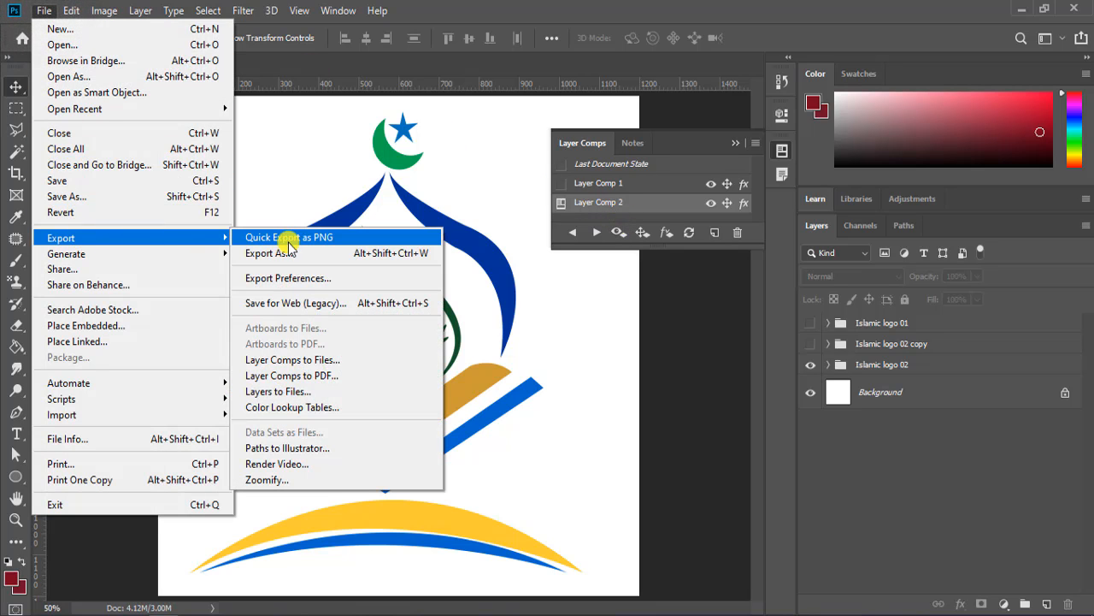
left_click(315, 377)
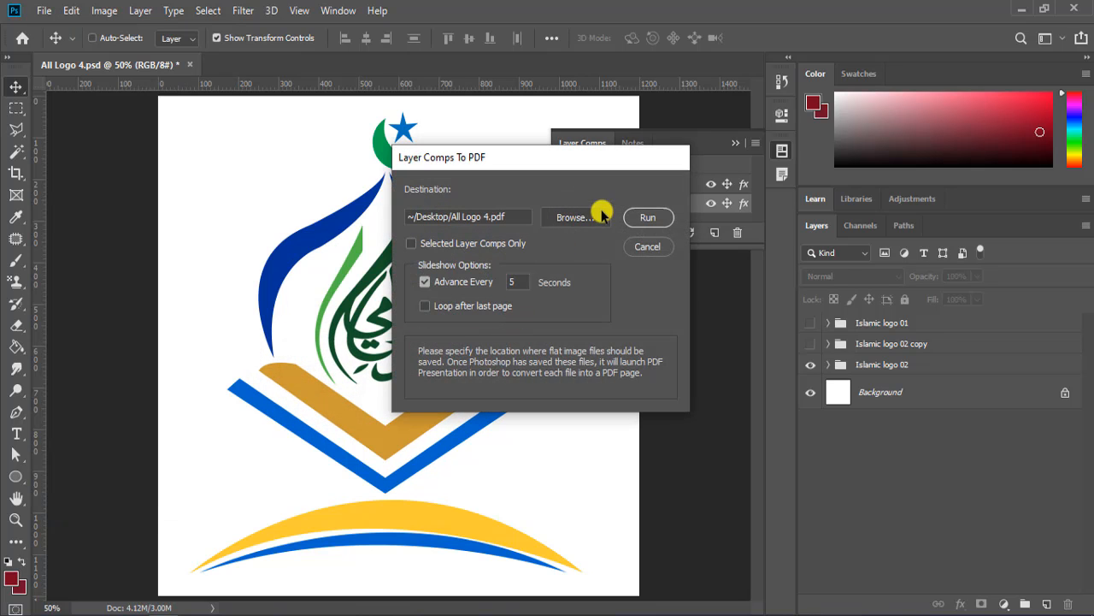
left_click_drag(529, 174, 419, 170)
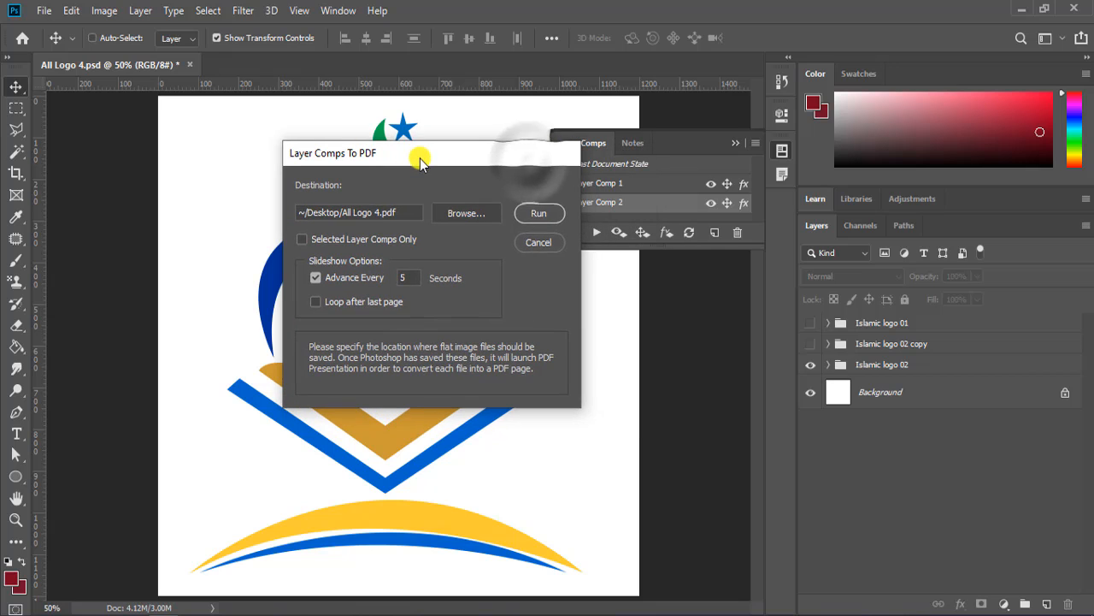
left_click(469, 213)
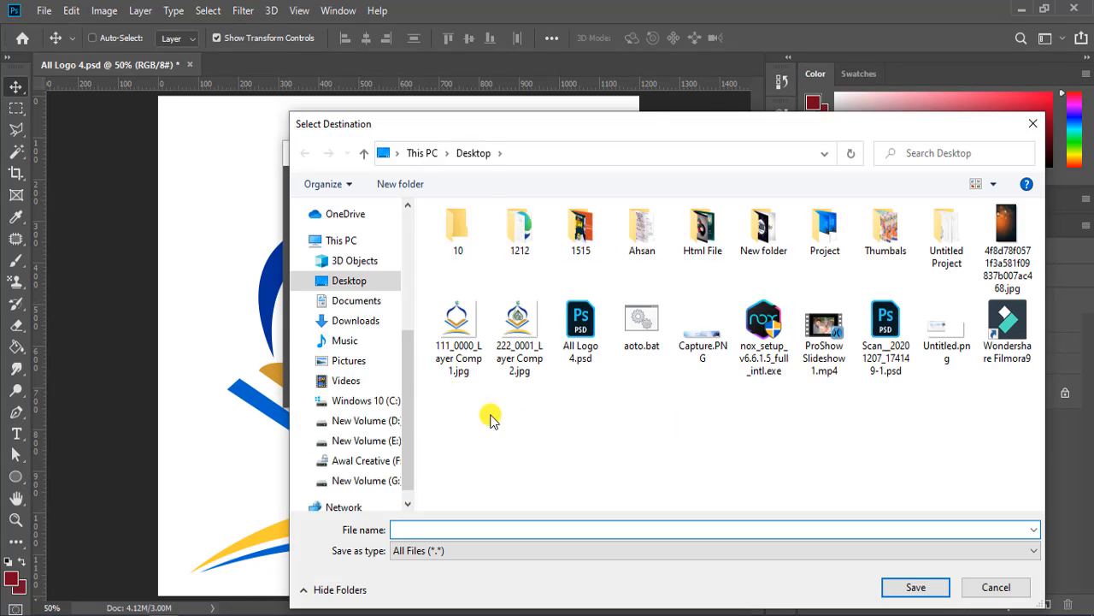
left_click(365, 284)
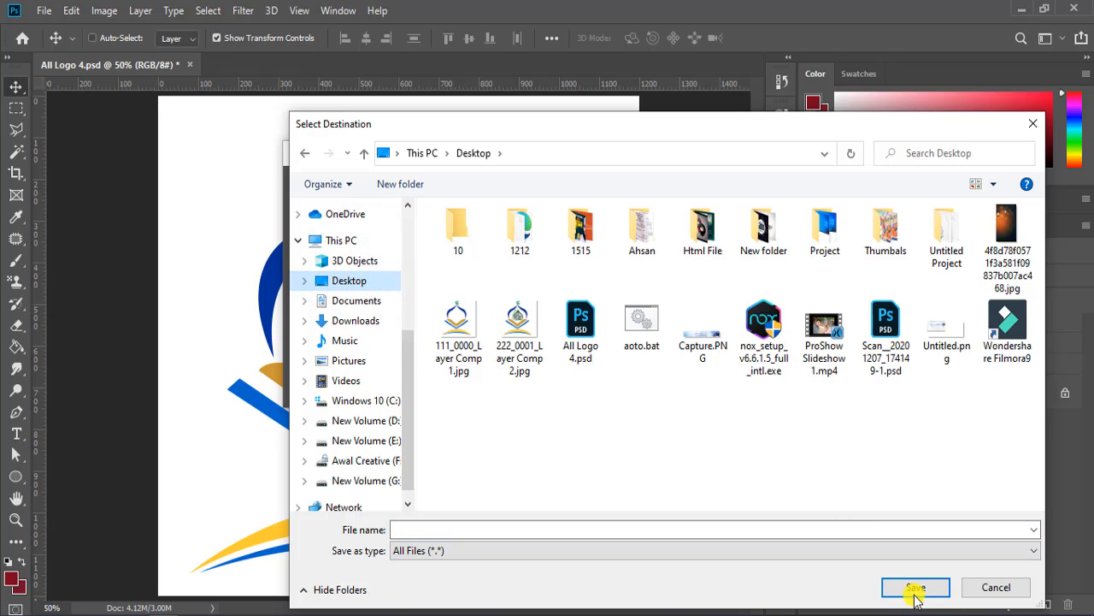
left_click(915, 589)
left_click(913, 590)
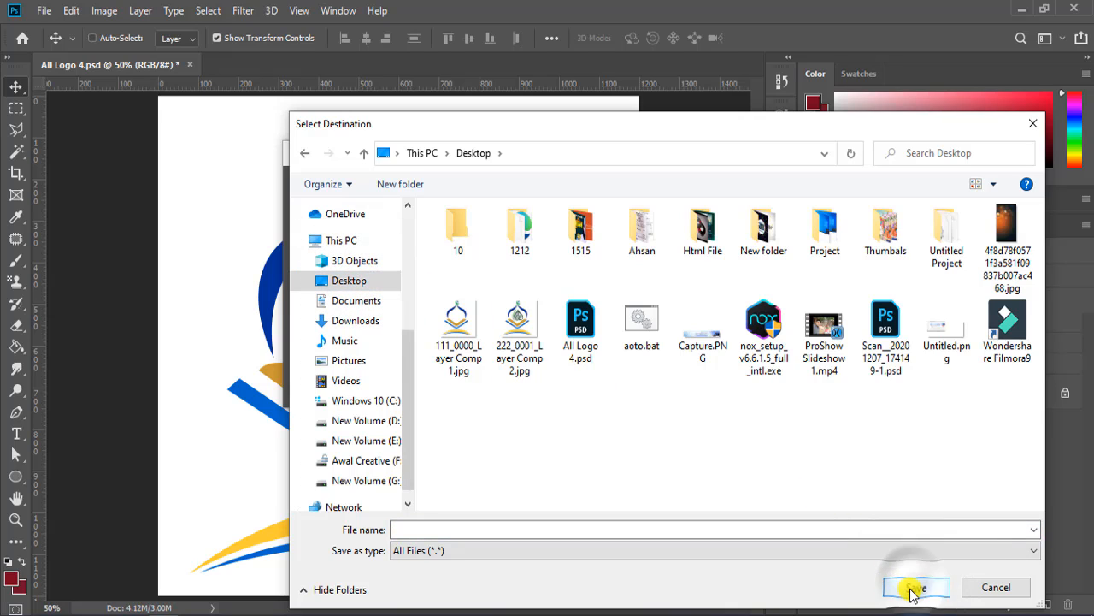
left_click(913, 590)
left_click(427, 530)
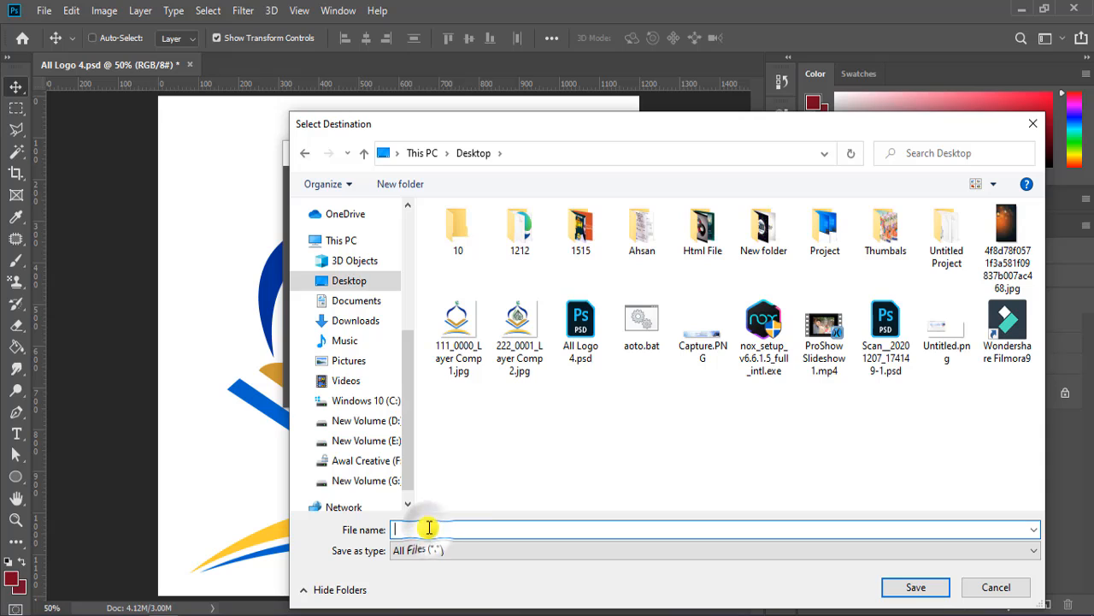
left_click(407, 527)
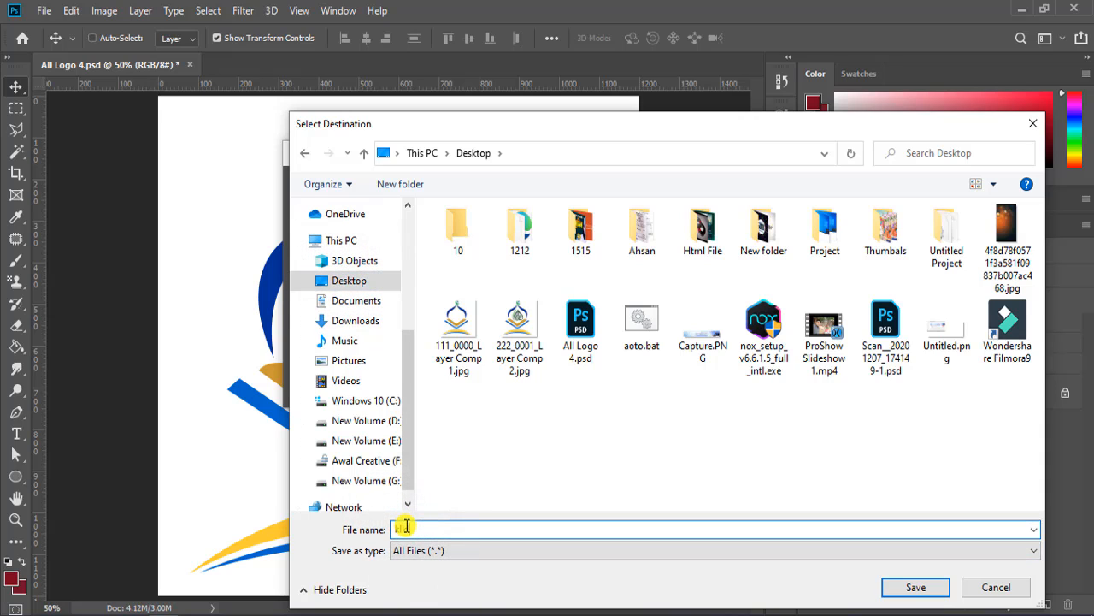
left_click(913, 587)
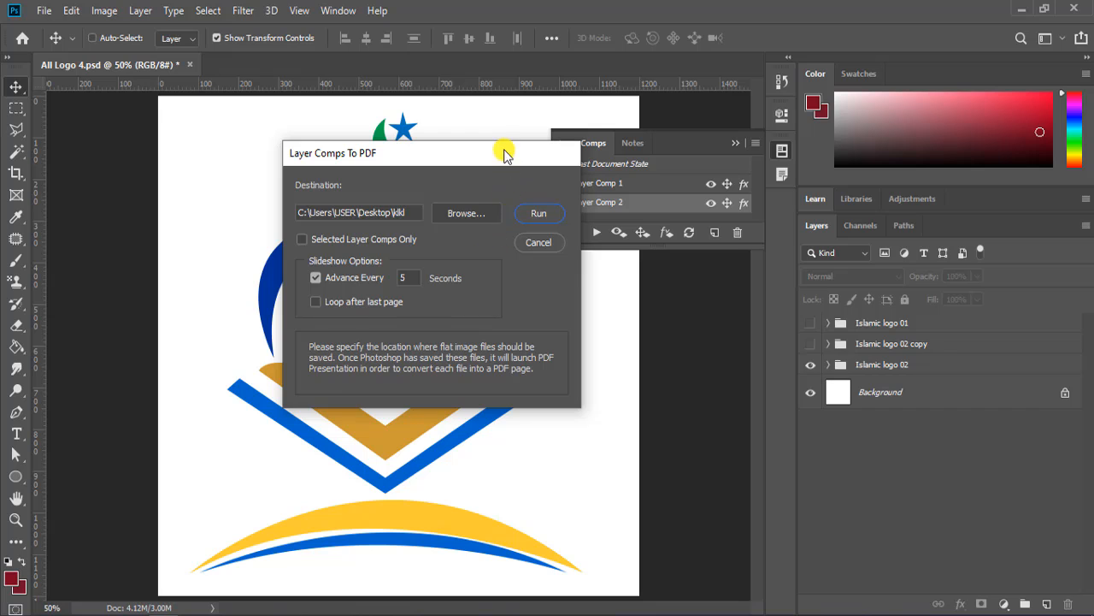
Export only the selected layer comp to the PDF, dismiss the completion message and return to the desktop.
left_click_drag(505, 152, 378, 150)
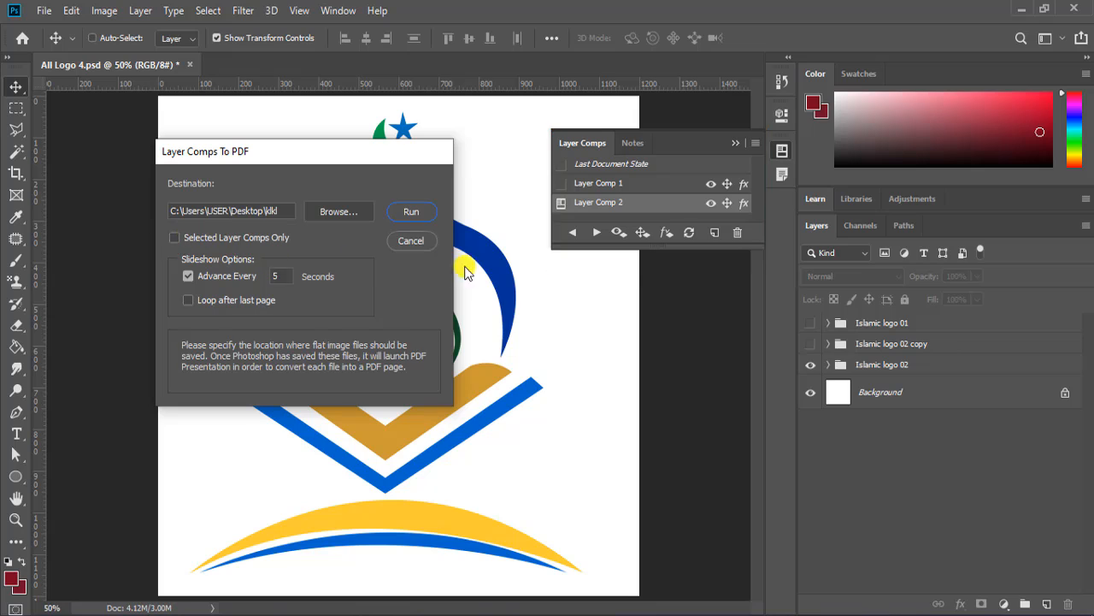
left_click(175, 238)
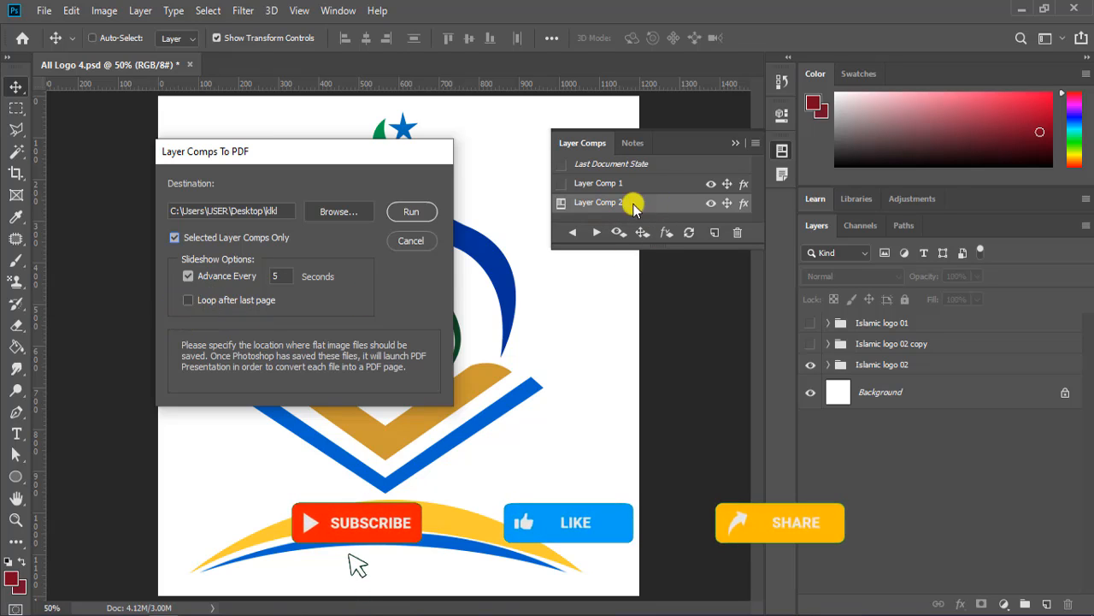
left_click(413, 215)
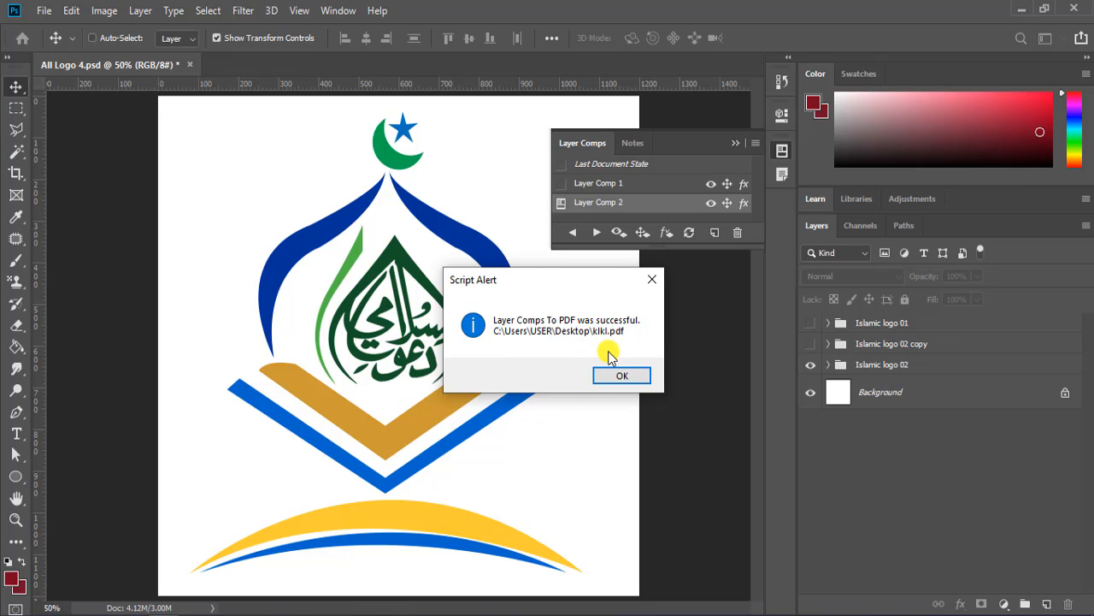
left_click(621, 377)
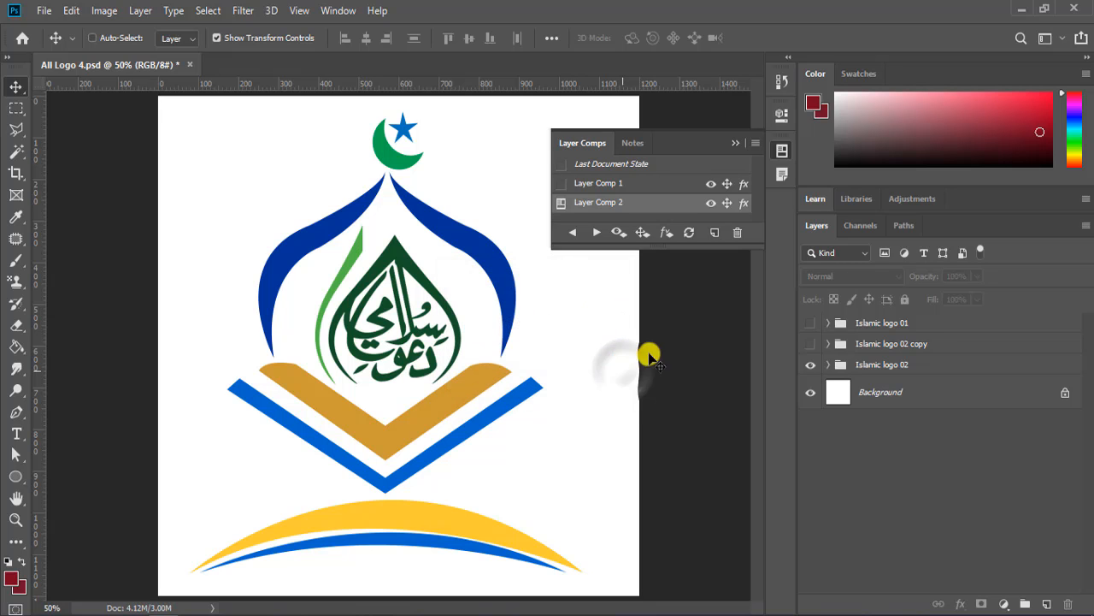
left_click(1022, 9)
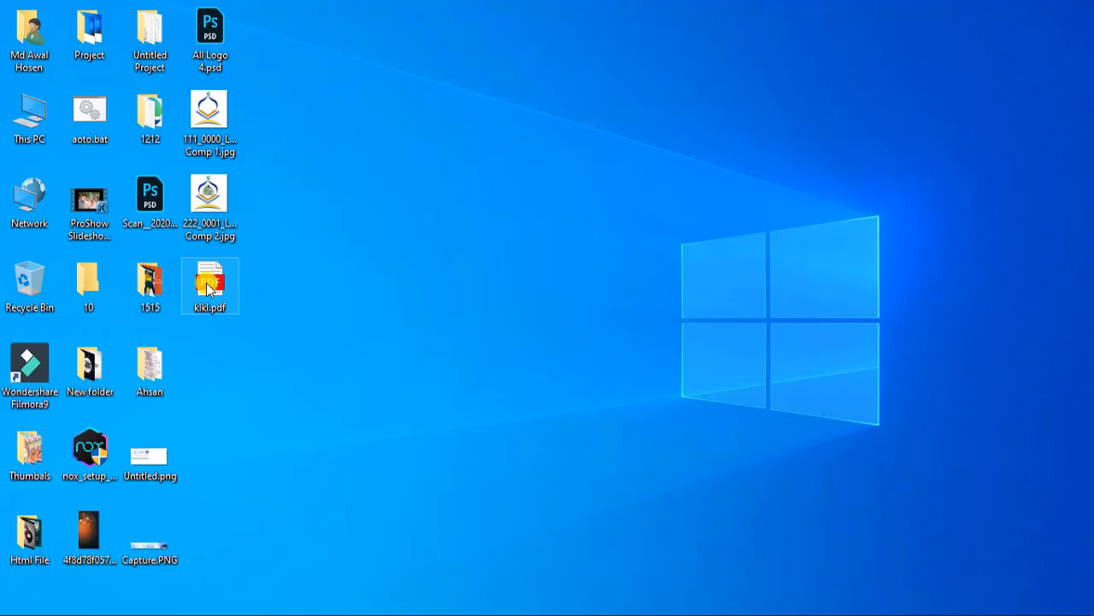
Open klkl.pdf from the desktop, enlarge the page to inspect the exported logo, and close the file.
mouse_move(208, 291)
left_mouse_down()
mouse_move(231, 320)
mouse_move(214, 283)
left_mouse_up()
right_click(207, 287)
left_click(227, 224)
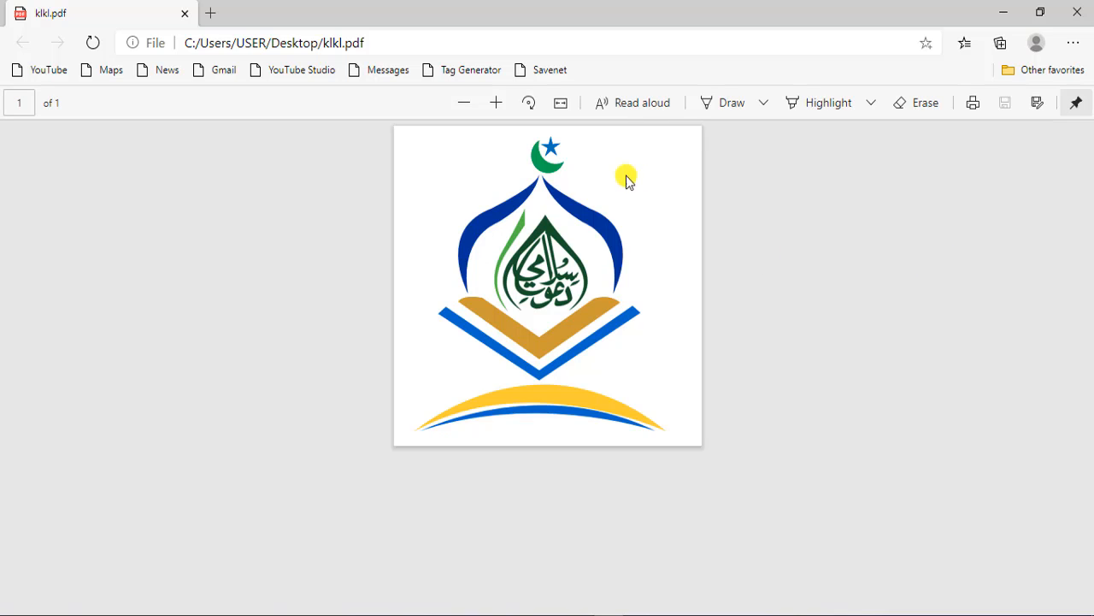
left_click(493, 102)
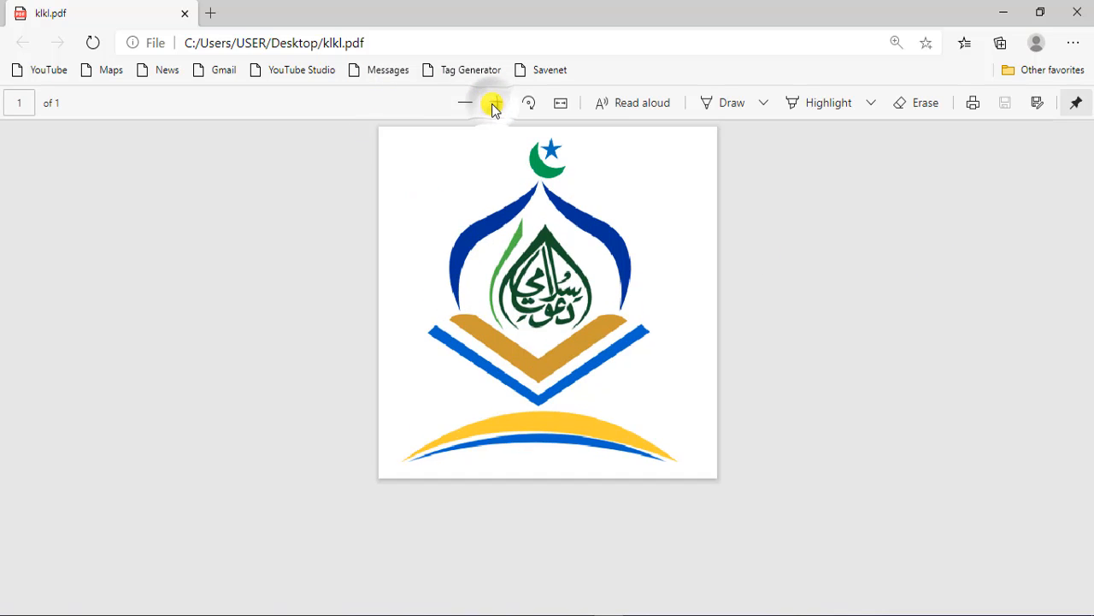
left_click(494, 103)
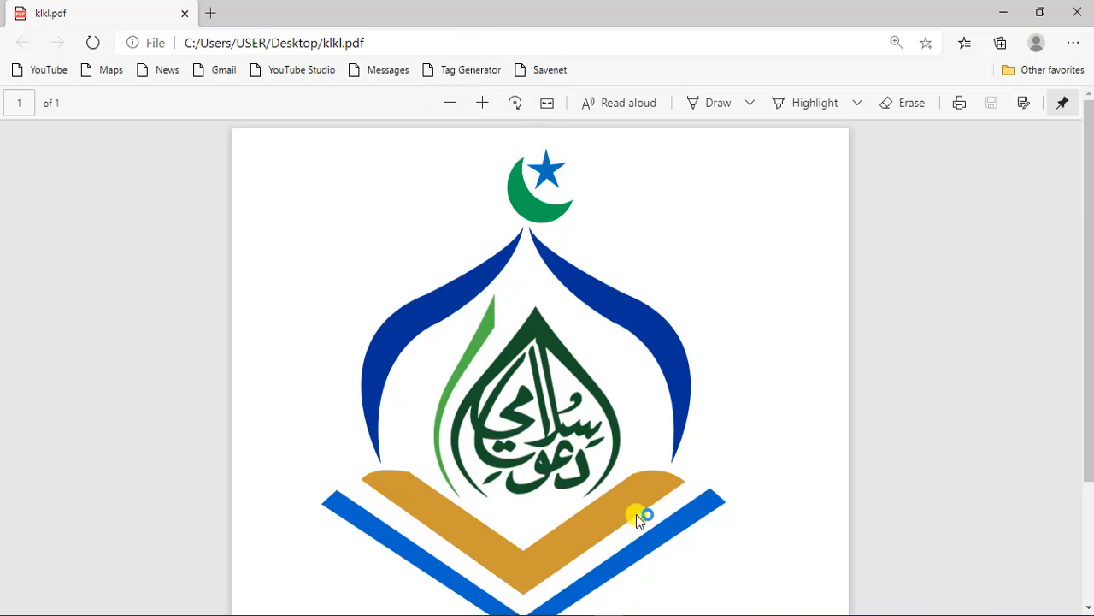
scroll(635, 518, "down", 3)
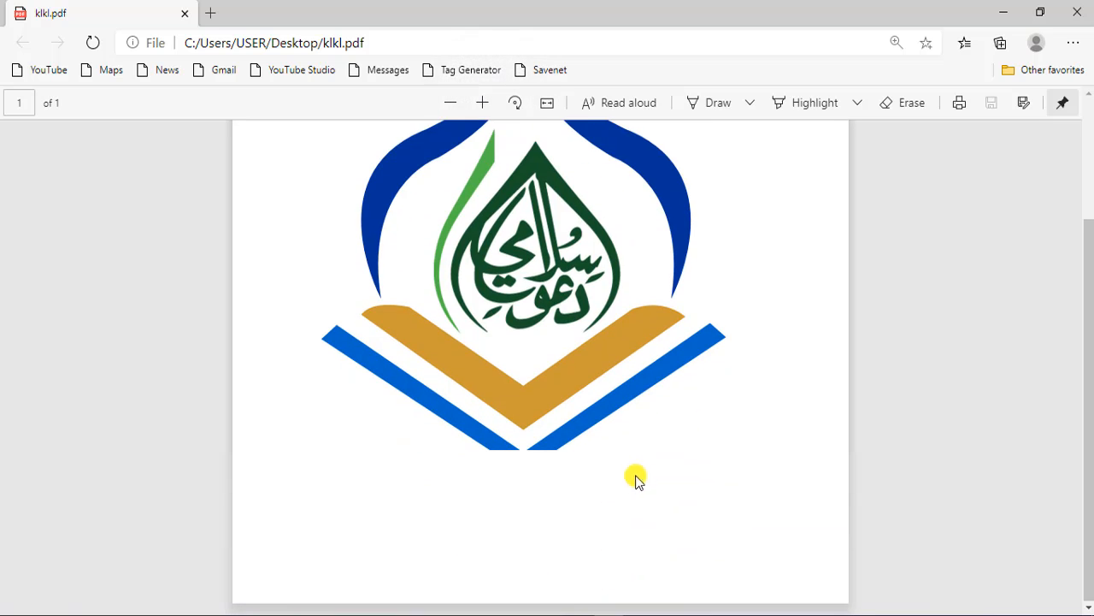
left_click(1082, 9)
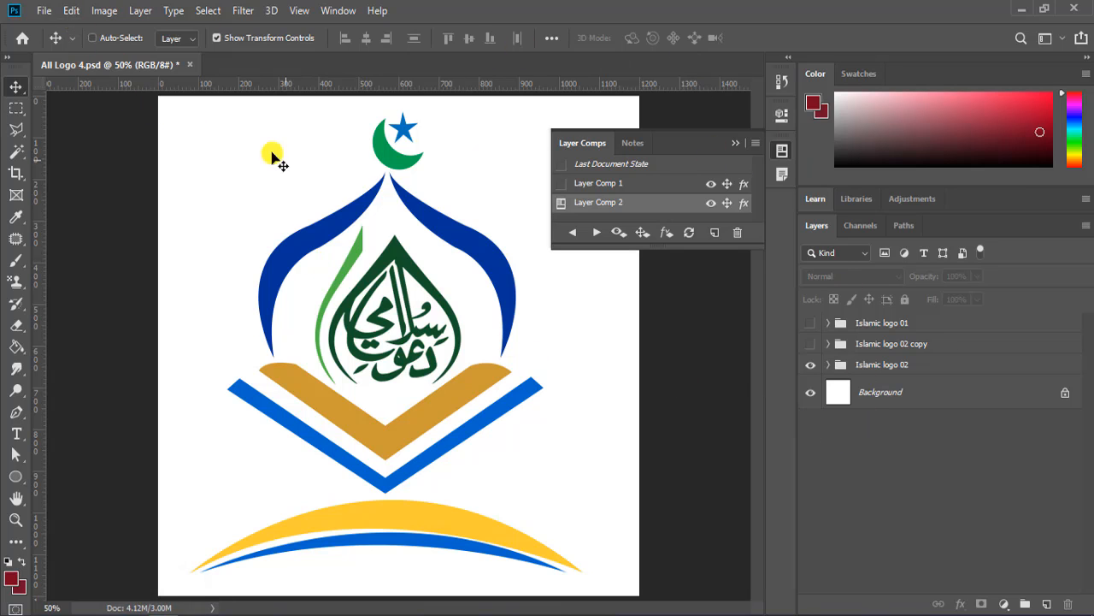
Review the file types and PDF encoding options for exporting layers to files, and leave without exporting.
left_click(41, 10)
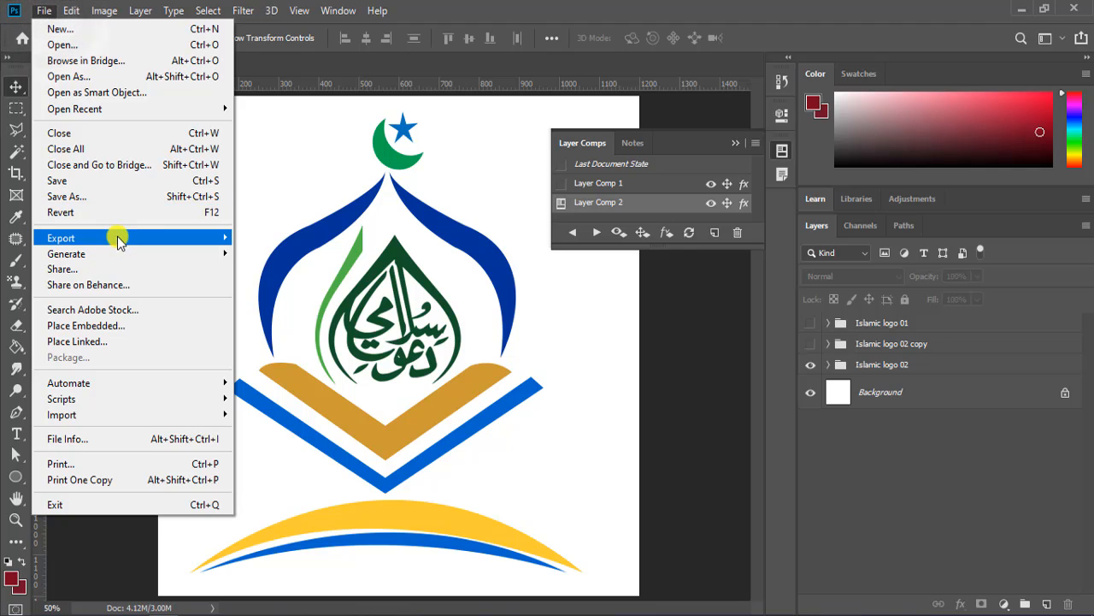
mouse_move(120, 237)
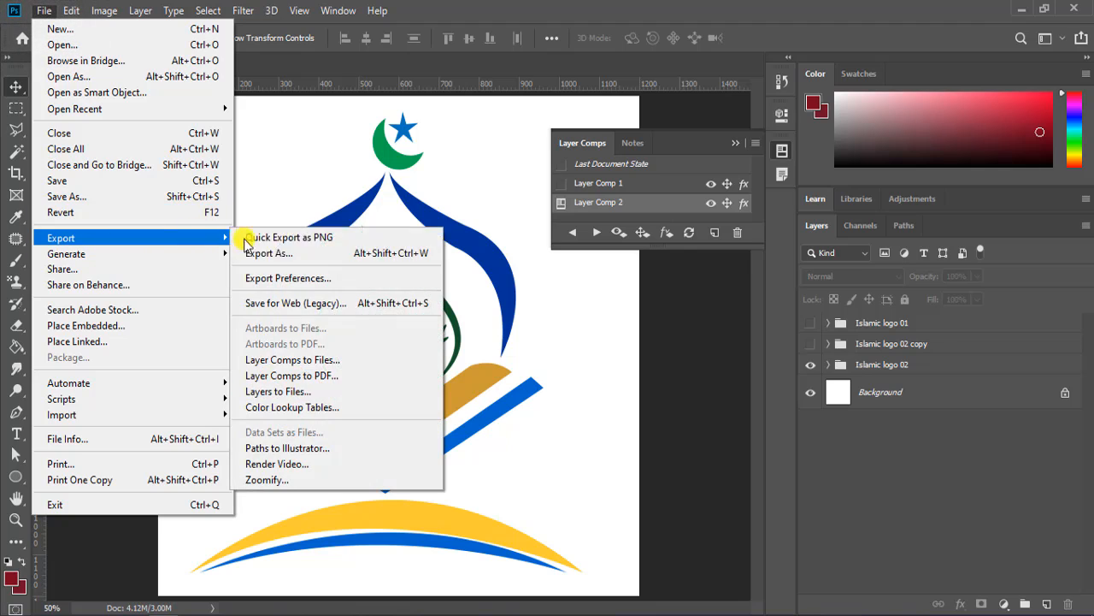
left_click(291, 395)
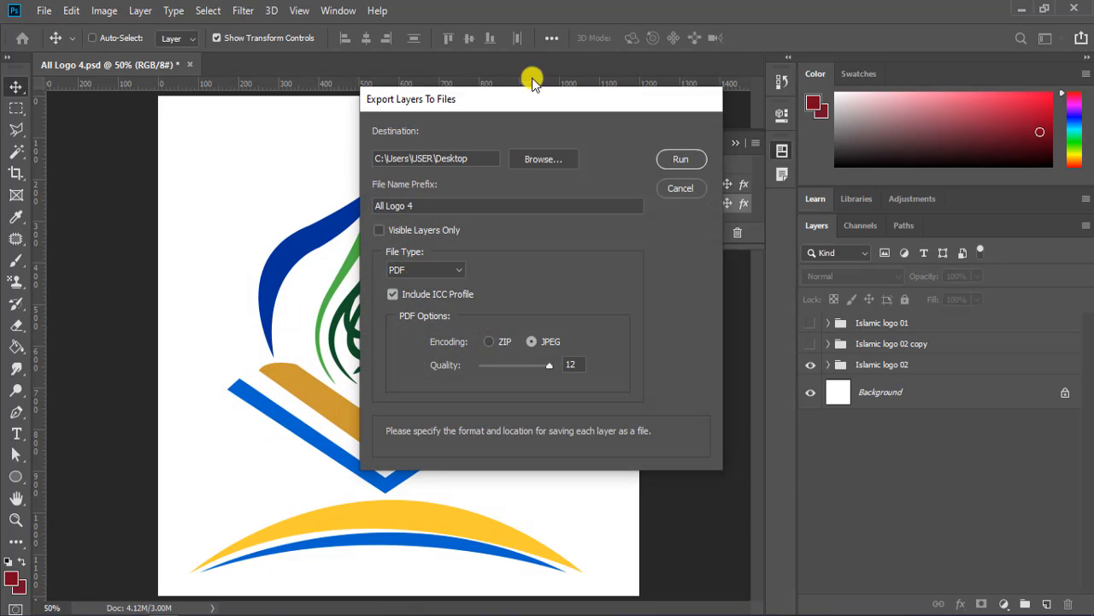
left_click_drag(593, 97, 445, 138)
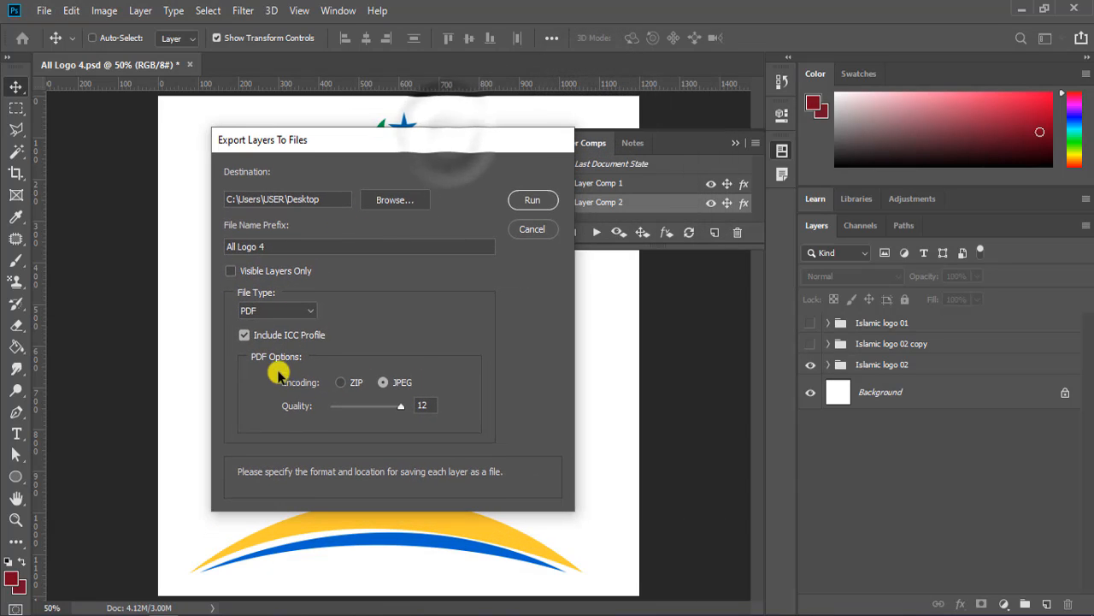
left_click(310, 310)
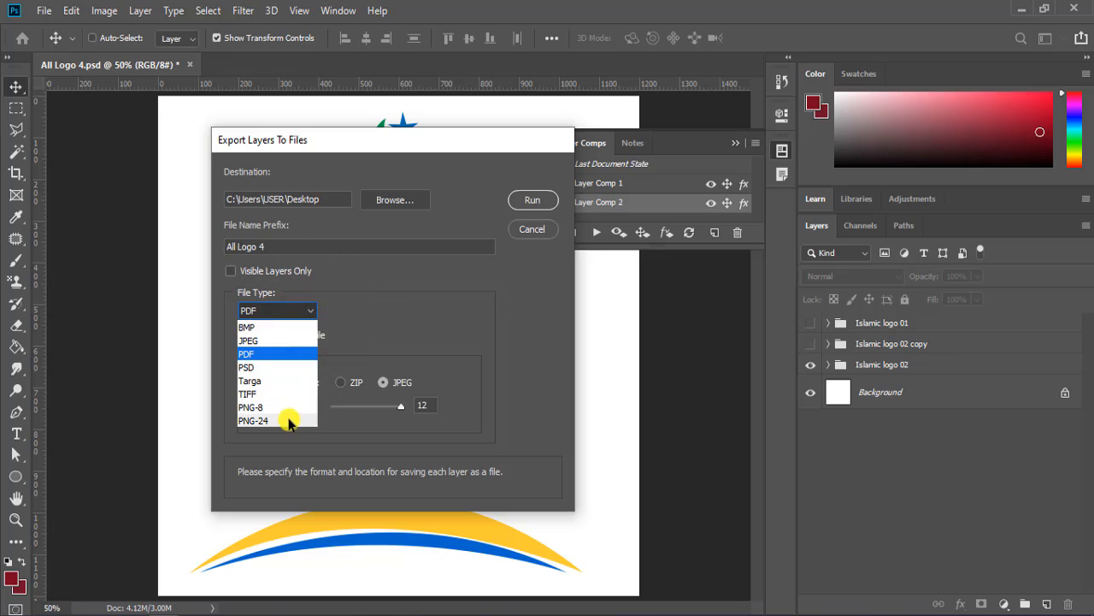
left_click(458, 314)
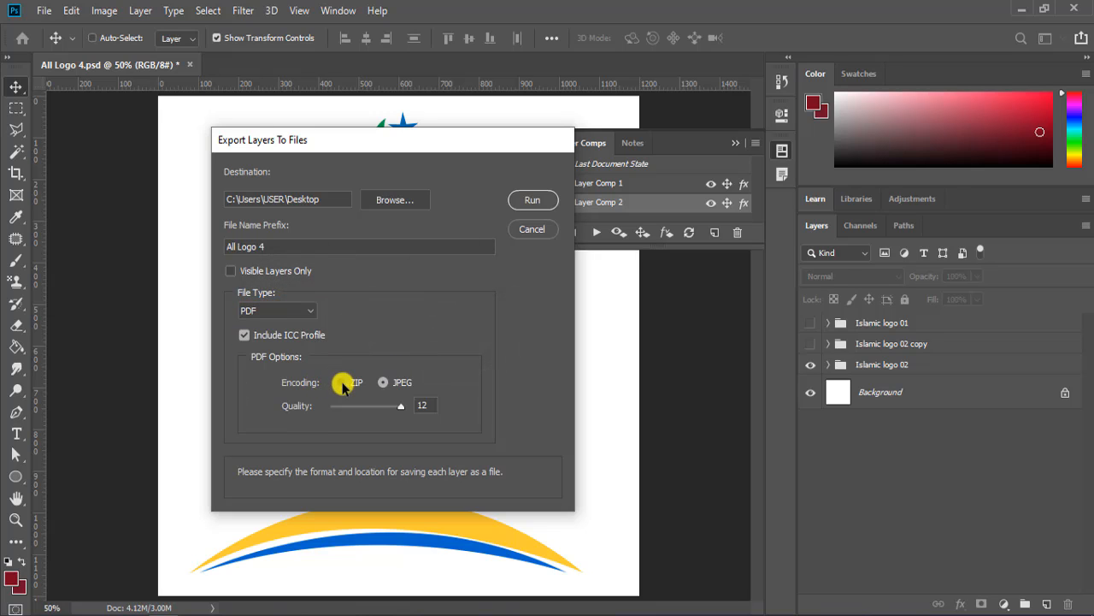
left_click(342, 383)
left_click(385, 384)
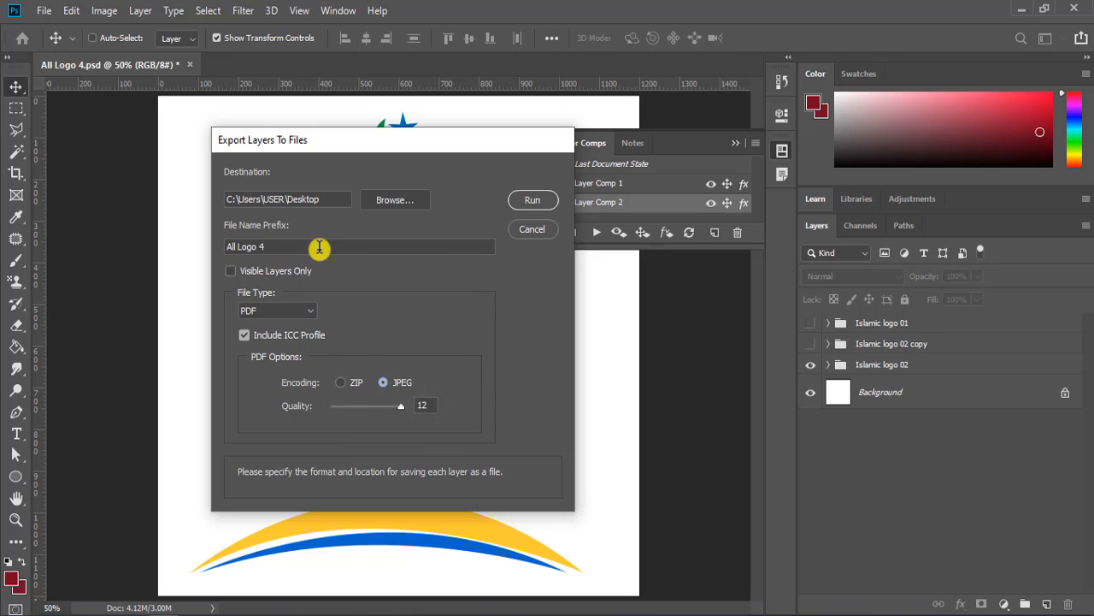
left_click(548, 231)
left_click(43, 10)
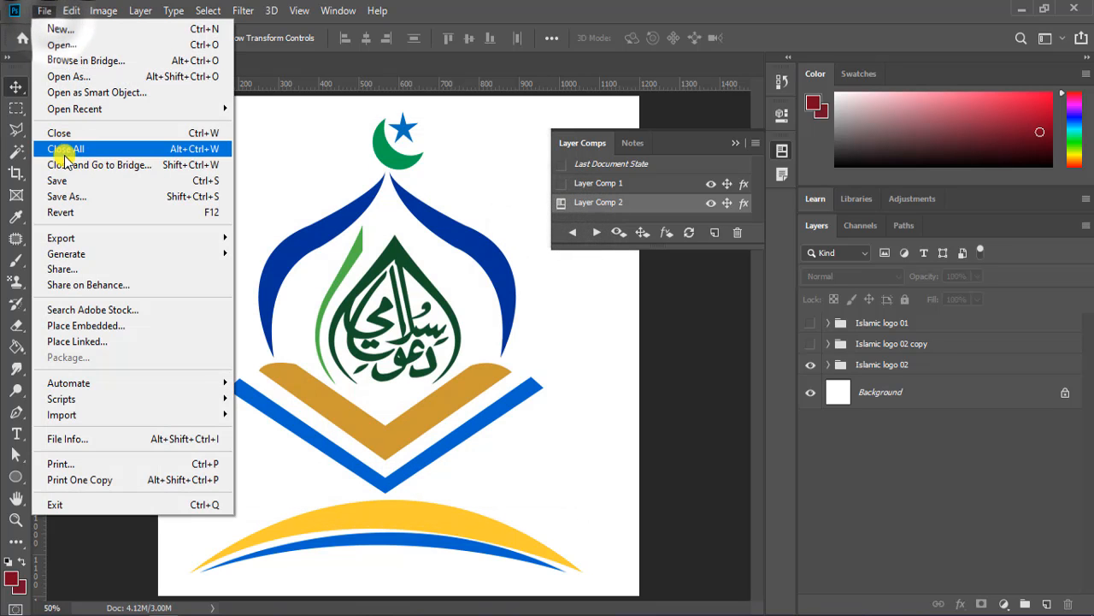
left_click(90, 238)
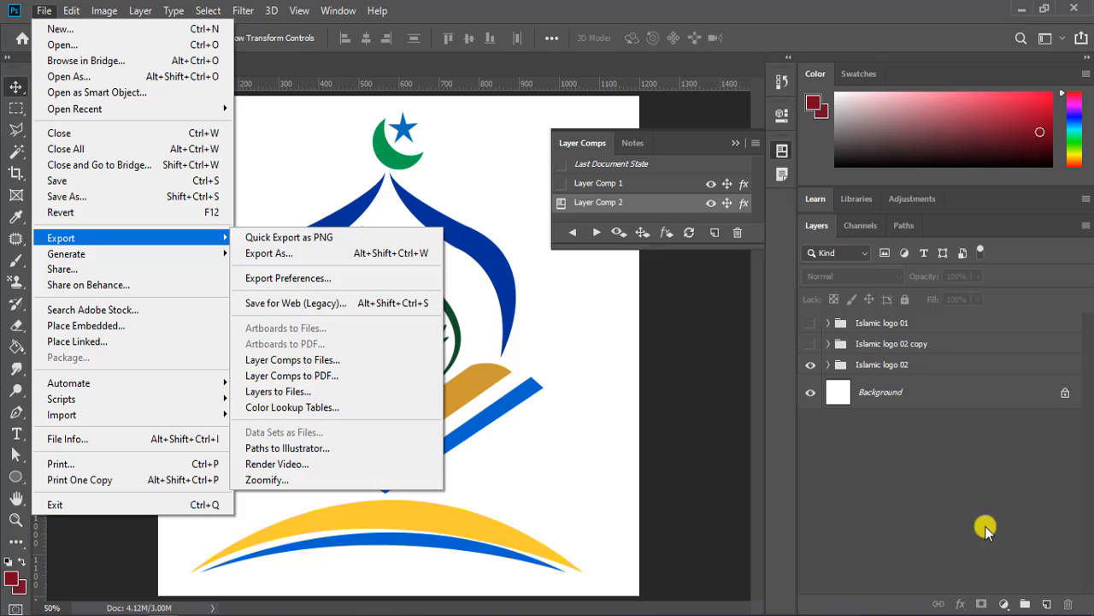
left_click(935, 498)
Delete the layer groups Islamic logo 02 and Islamic logo 01, keeping Islamic logo 02 copy.
left_click(905, 386)
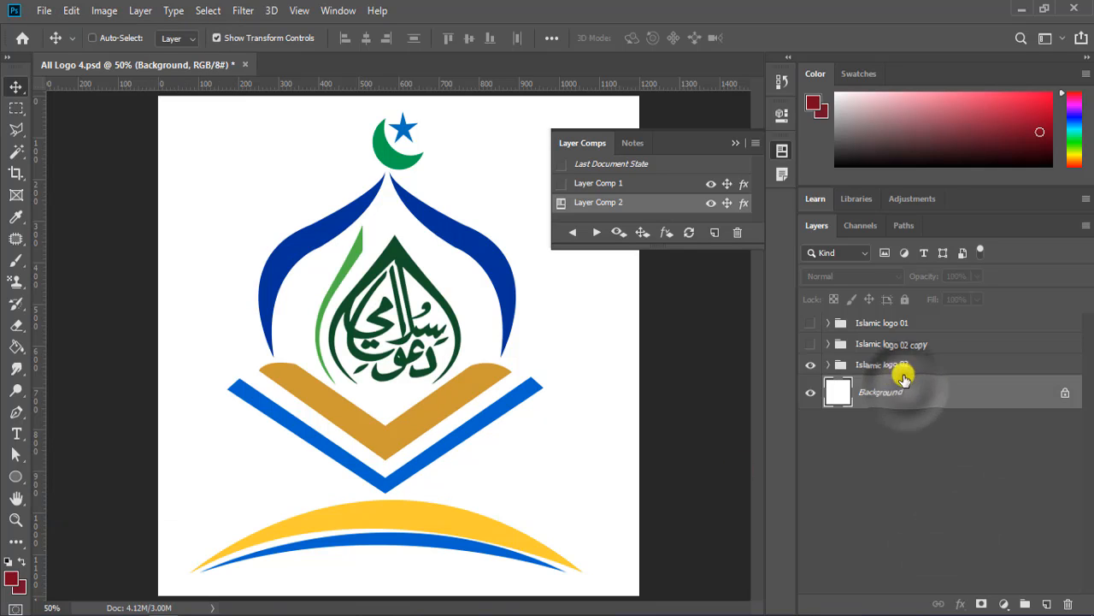
left_click_drag(918, 365, 1069, 604)
left_click_drag(873, 325, 1068, 604)
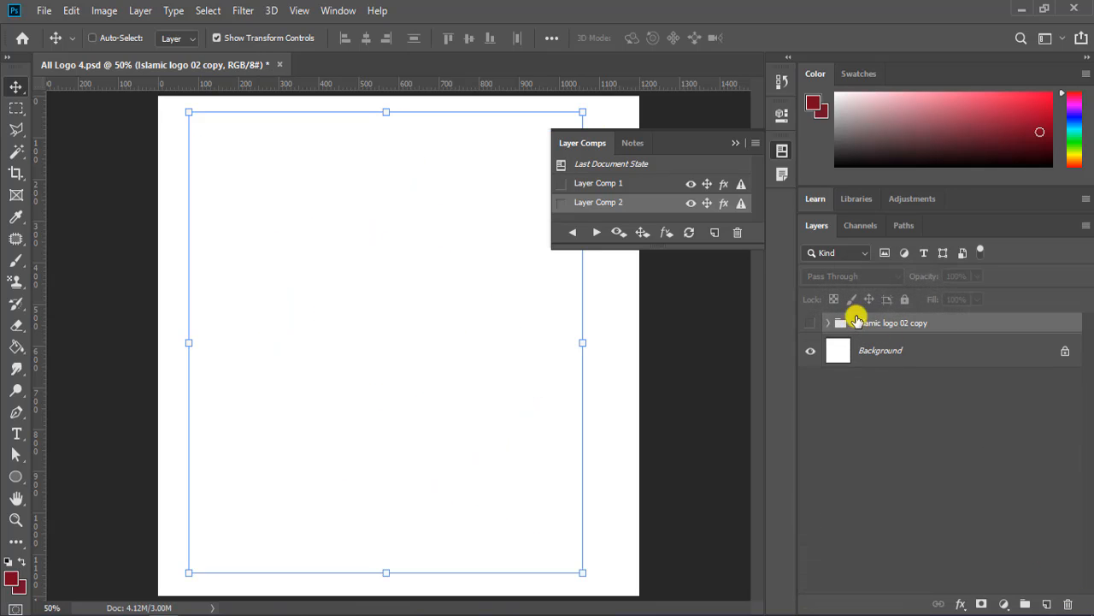
Make the Islamic logo 02 copy group visible, expand it and show its hidden Layer 2.
left_click(809, 323)
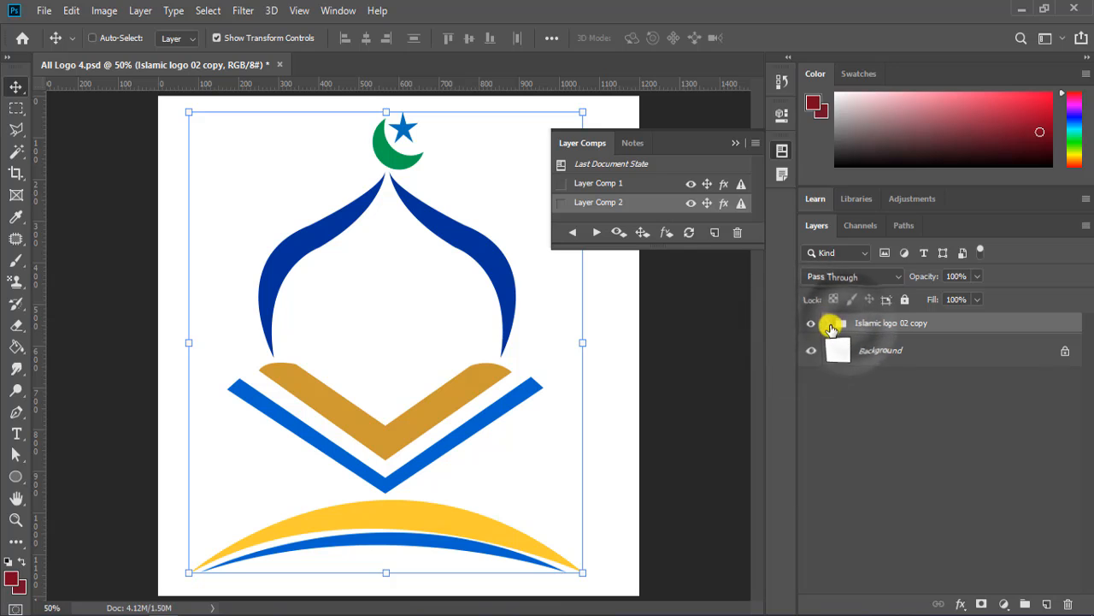
left_click(828, 323)
left_click(809, 413)
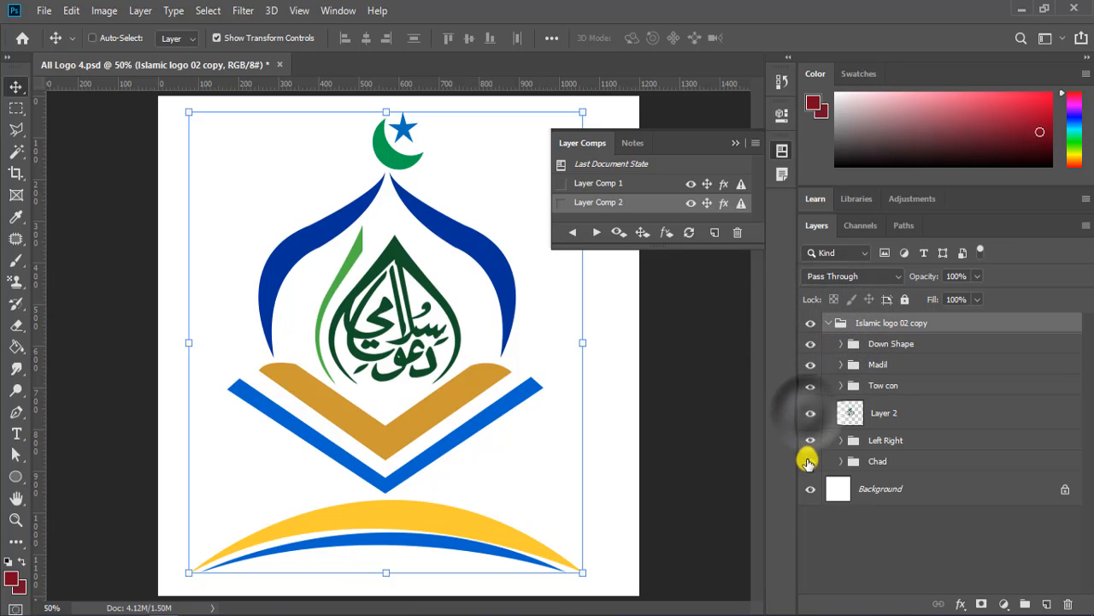
Ungroup the Islamic logo 02 copy group and deselect the released layers.
right_click(857, 325)
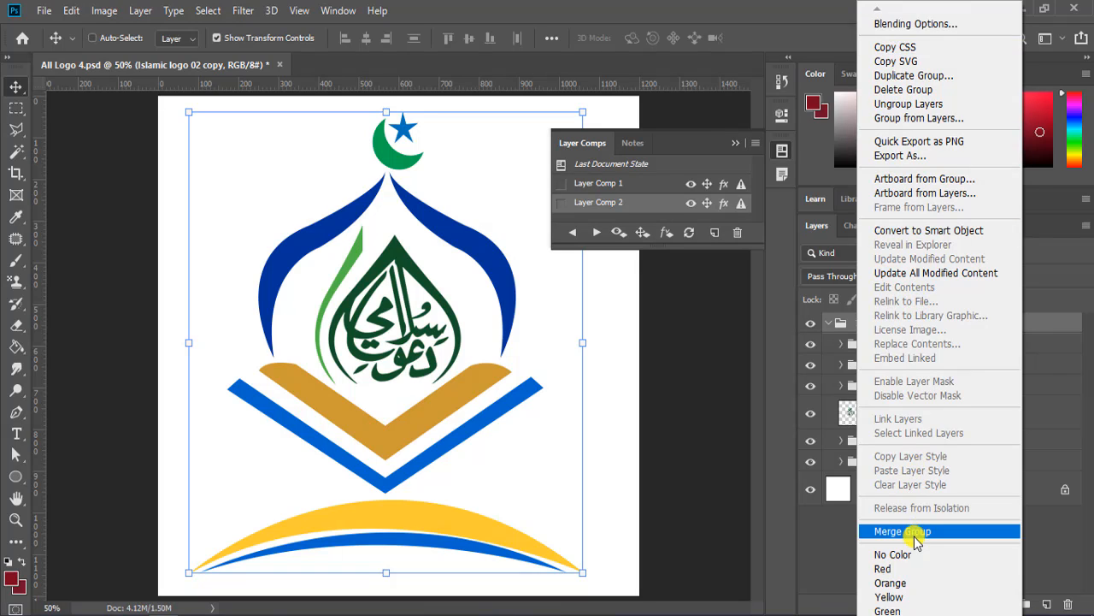
left_click(826, 325)
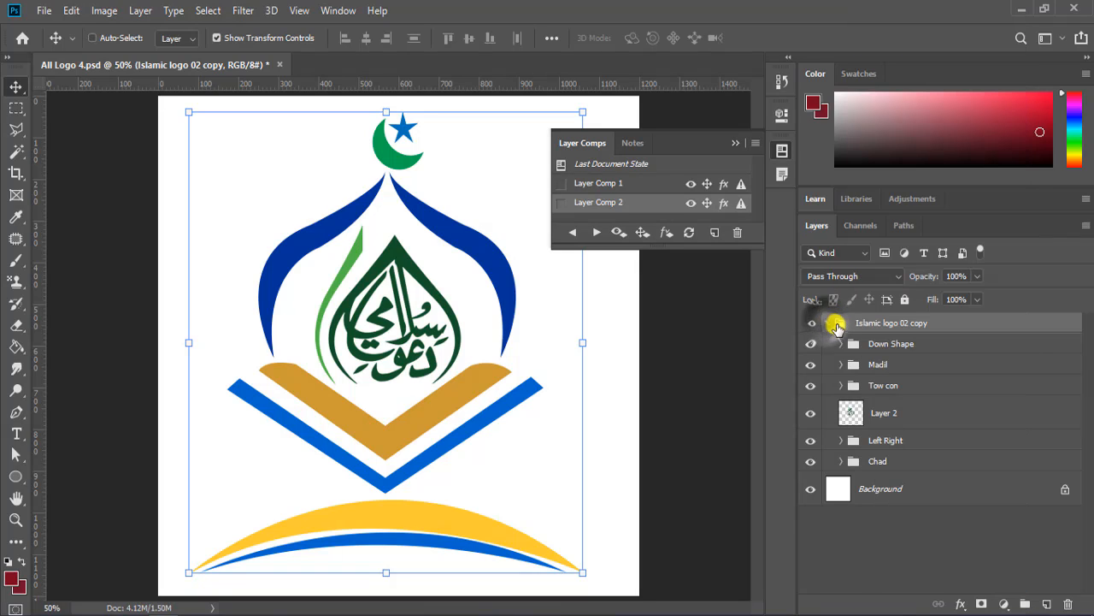
right_click(869, 329)
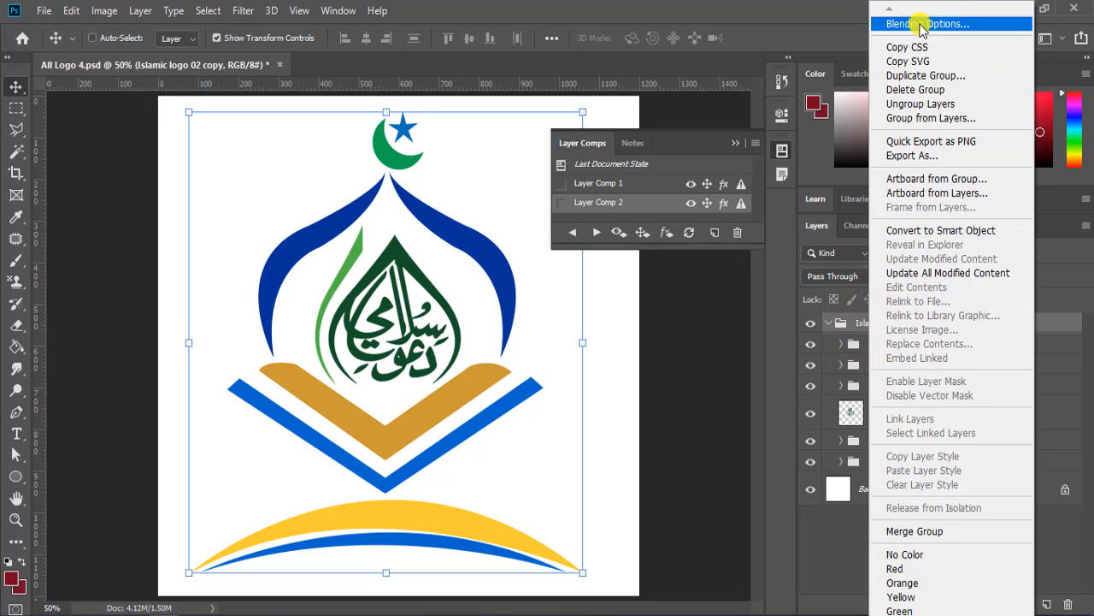
left_click(935, 104)
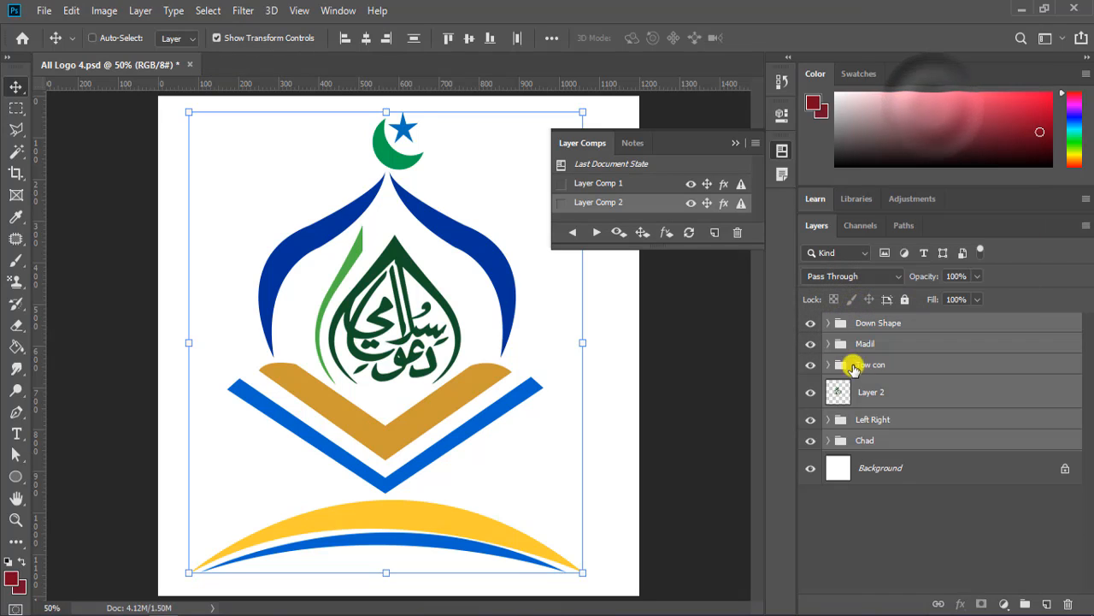
left_click(898, 521)
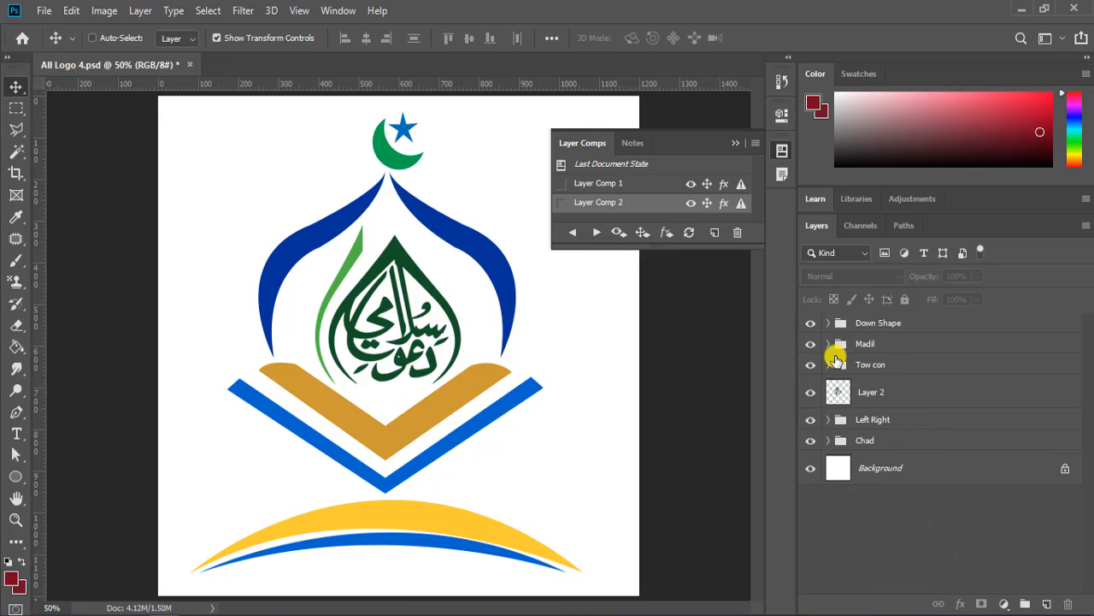
Ungroup the Down Shape, Madil, Tow con, Left Right and Chad groups together into individual layers.
left_click(865, 326)
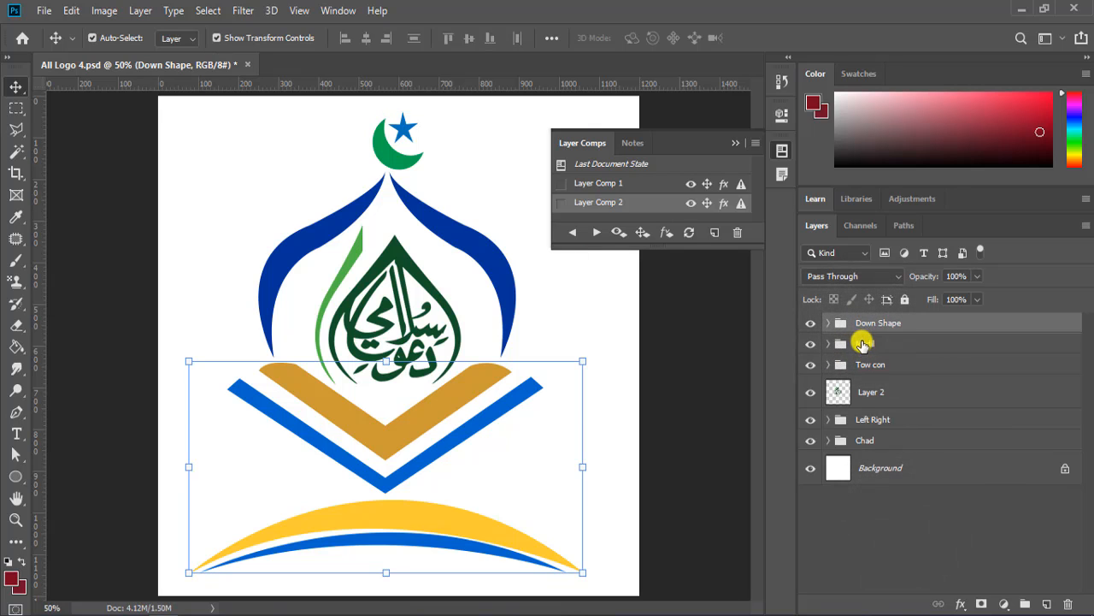
left_click(865, 343, "shift")
left_click_drag(865, 342, 863, 366)
left_click(862, 365, "ctrl")
left_click(861, 421, "ctrl")
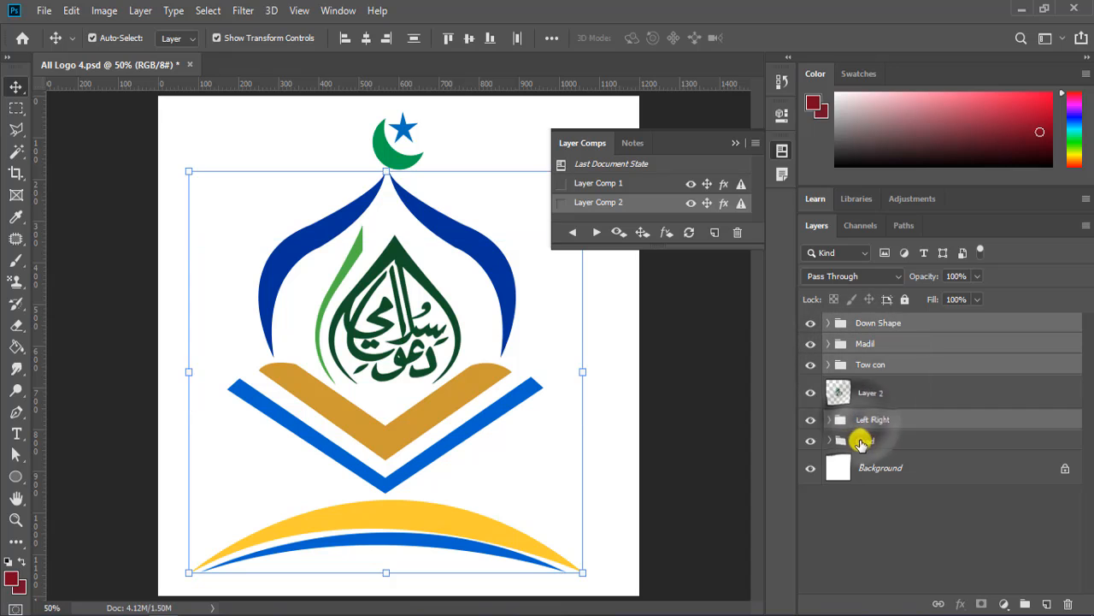
left_click(861, 443, "ctrl")
right_click(888, 318)
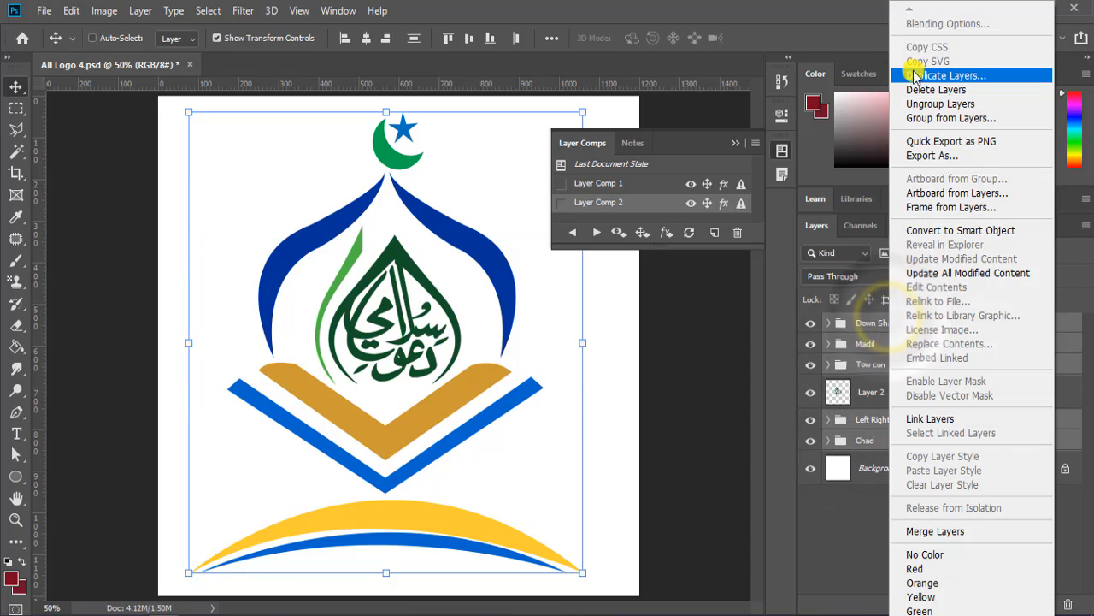
left_click(919, 103)
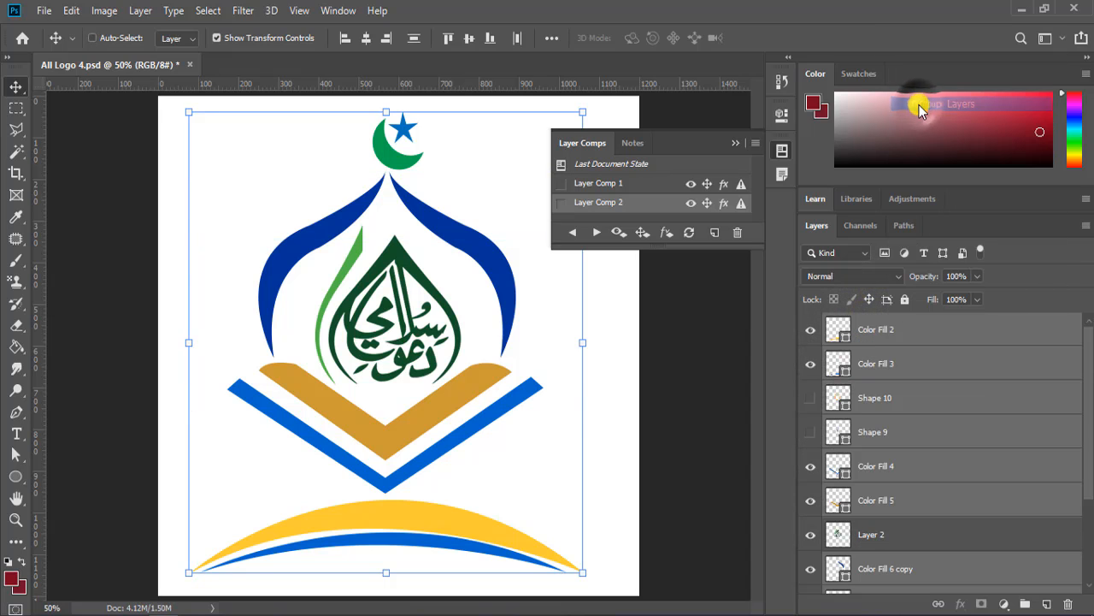
Toggle the visibility of Color Fill 2 and Color Fill 4 off and on to check which logo part each holds.
left_click(881, 335)
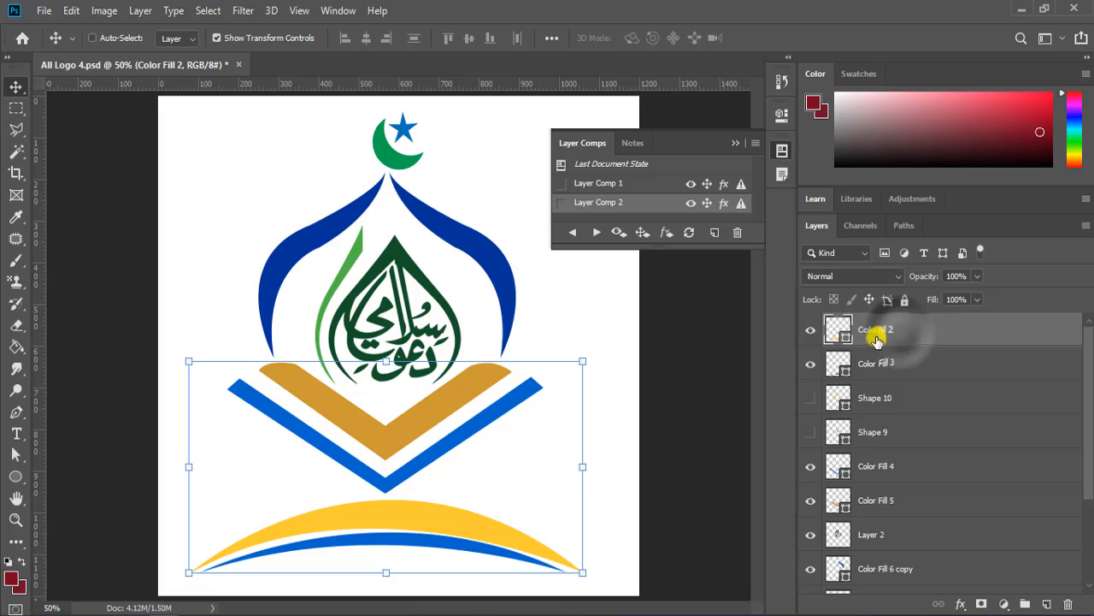
left_click(812, 331)
left_click(811, 331)
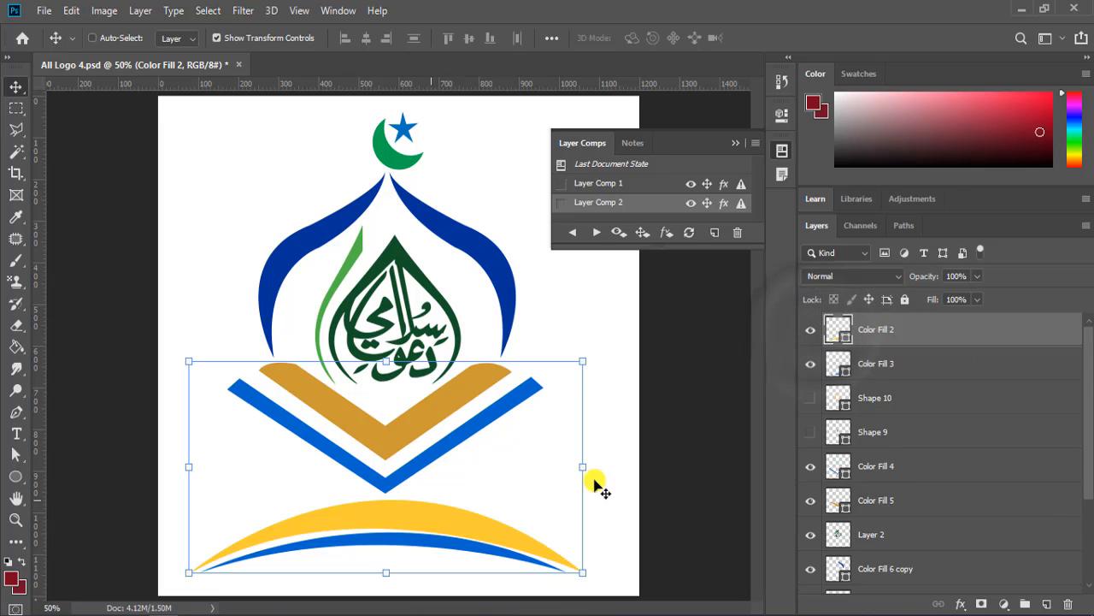
left_click(809, 466)
left_click(809, 466)
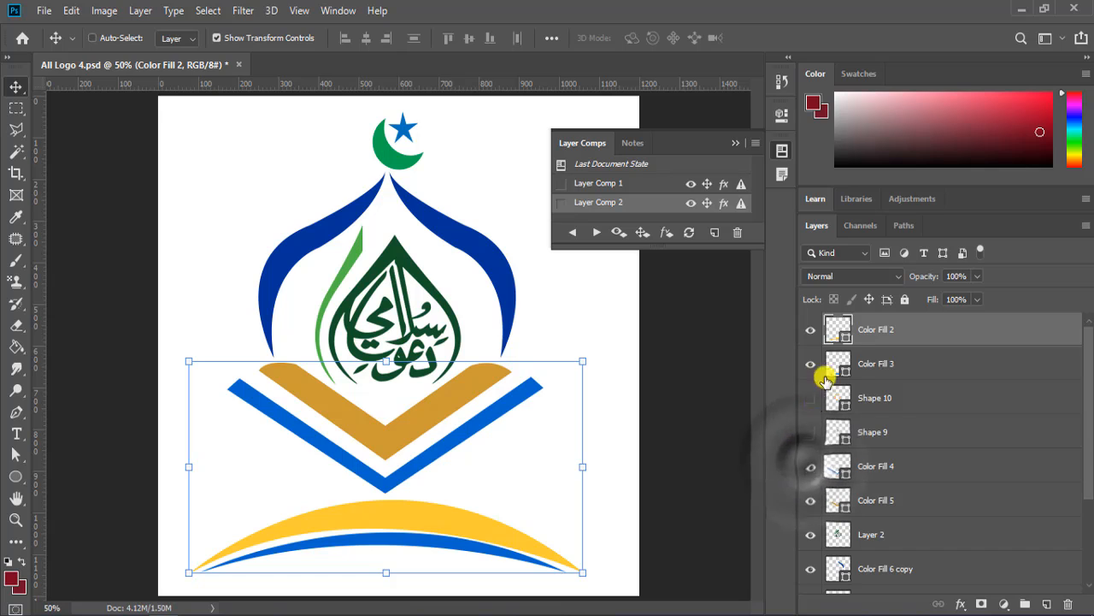
scroll(884, 415, "down", 3)
scroll(1014, 438, "up", 3)
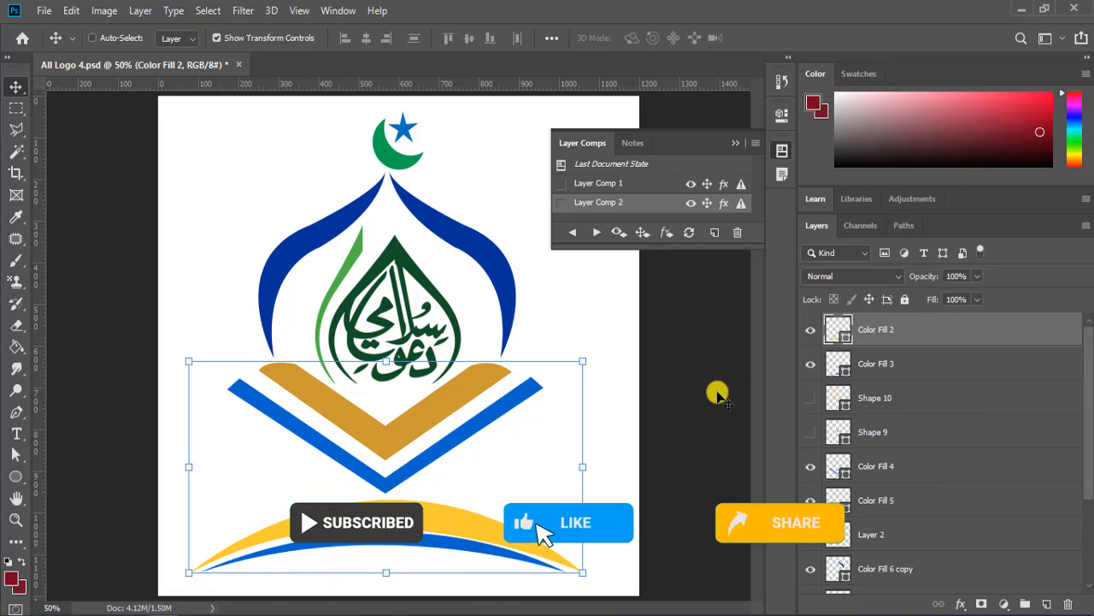
Apply Layer Comp 2 followed by Layer Comp 1 and look over the layer list.
left_click(562, 203)
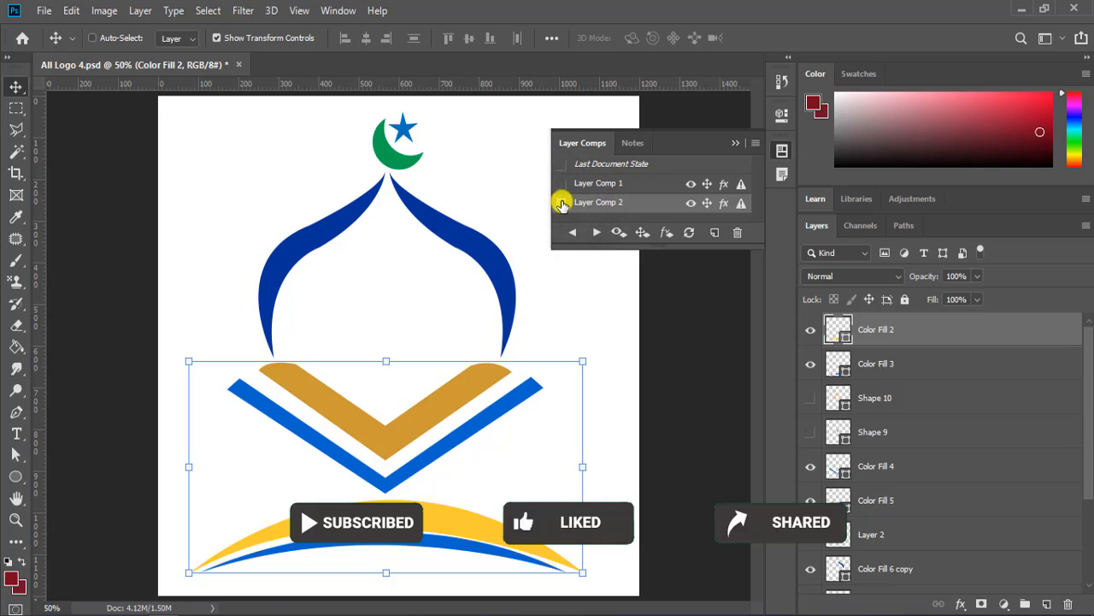
left_click(560, 183)
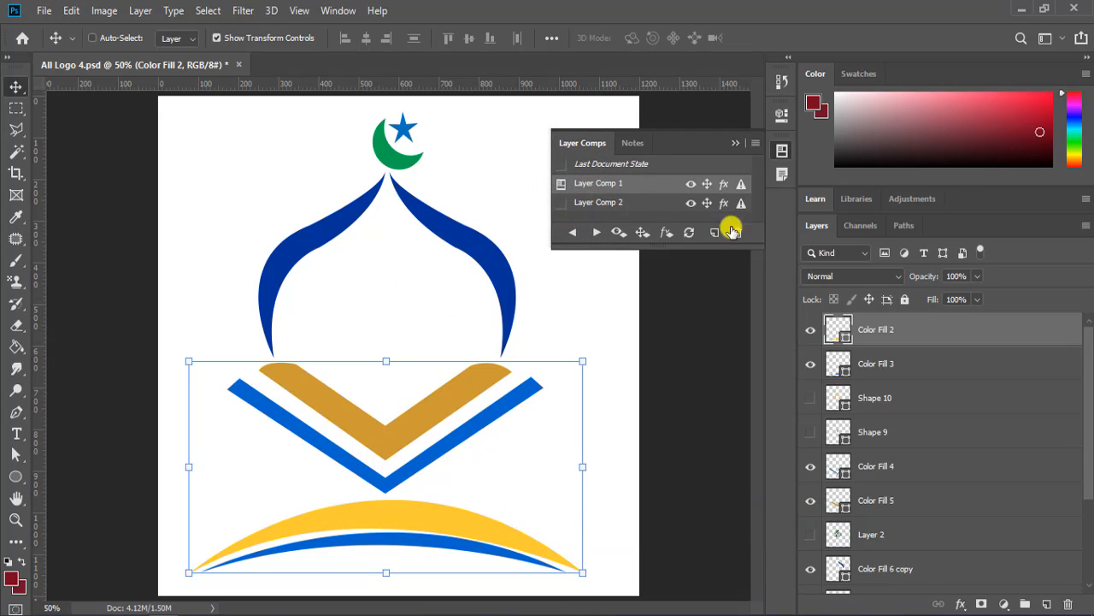
scroll(859, 501, "down", 3)
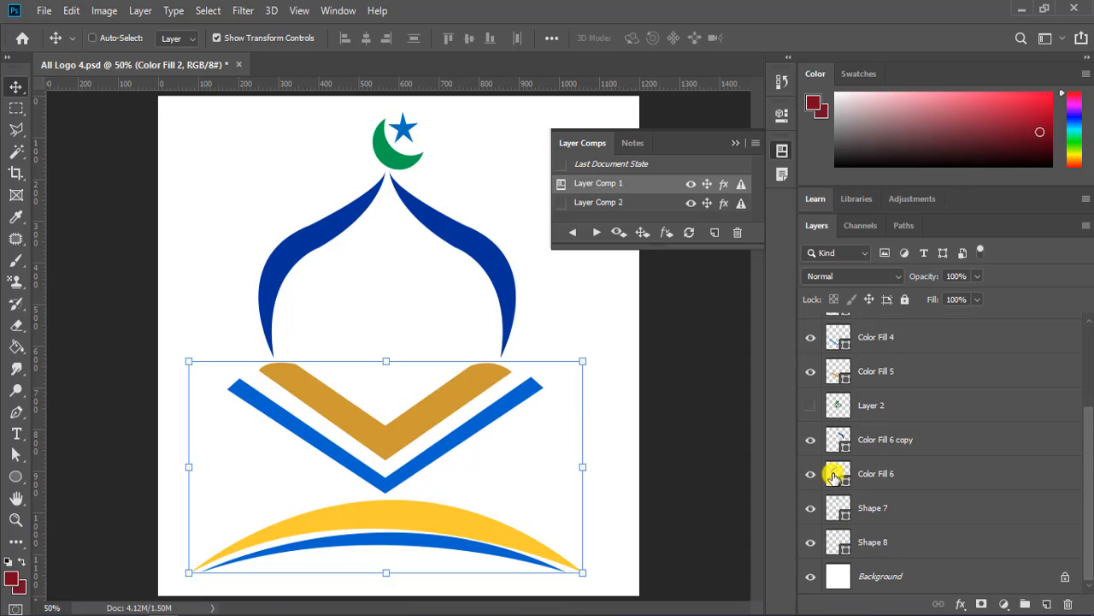
scroll(826, 428, "up", 2)
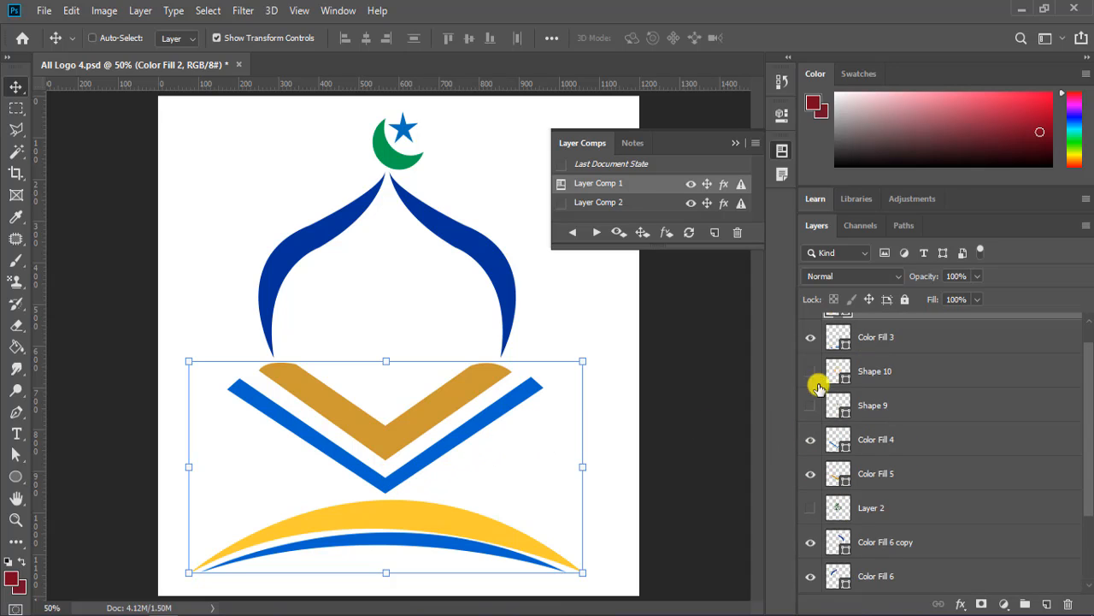
left_click(45, 12)
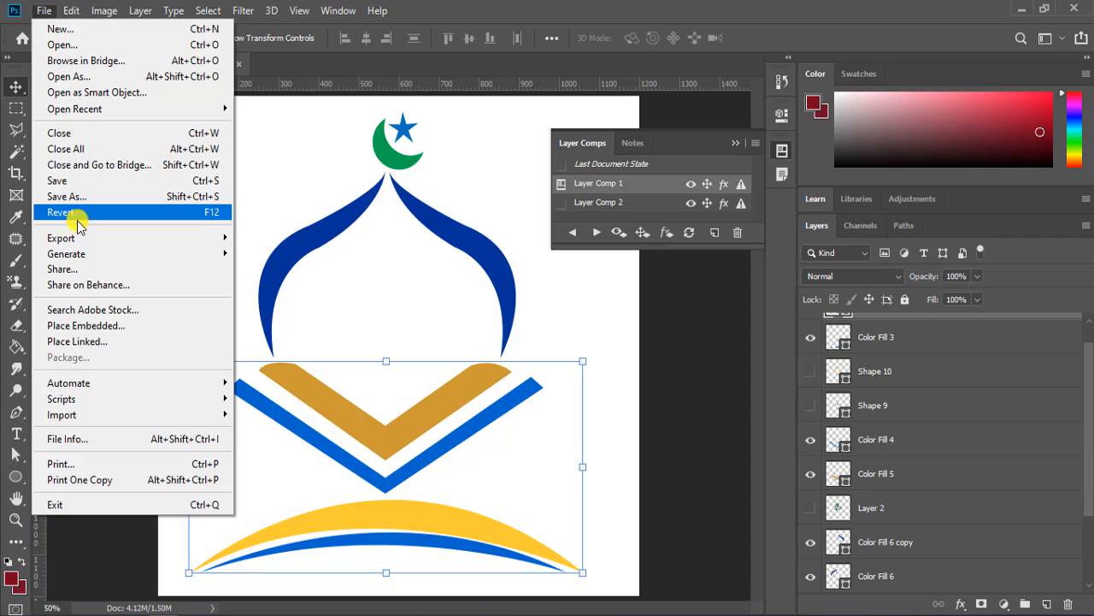
mouse_move(76, 239)
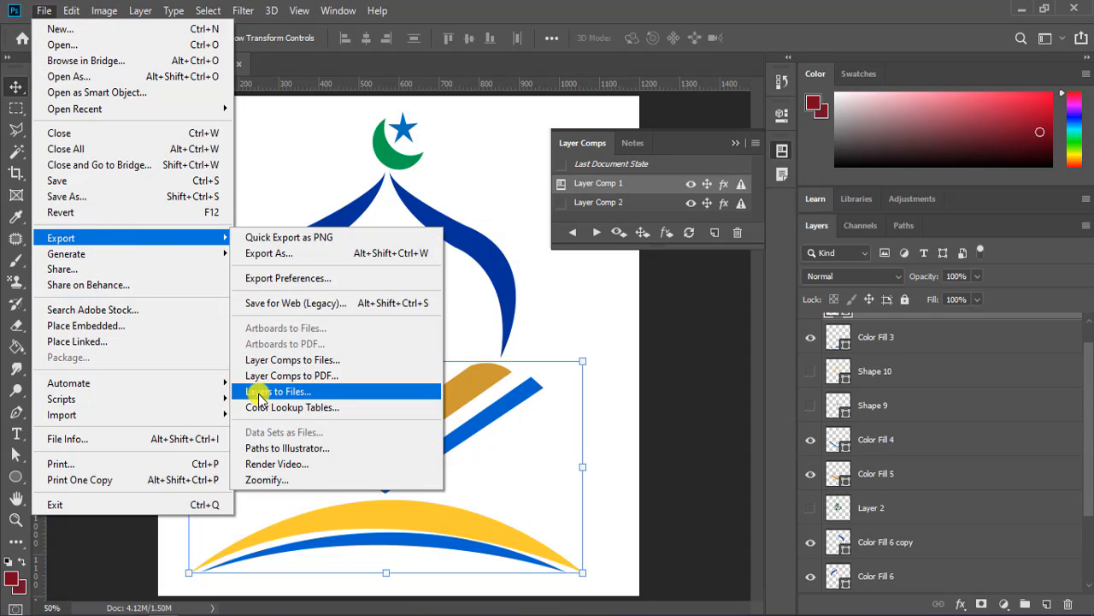
left_click(293, 392)
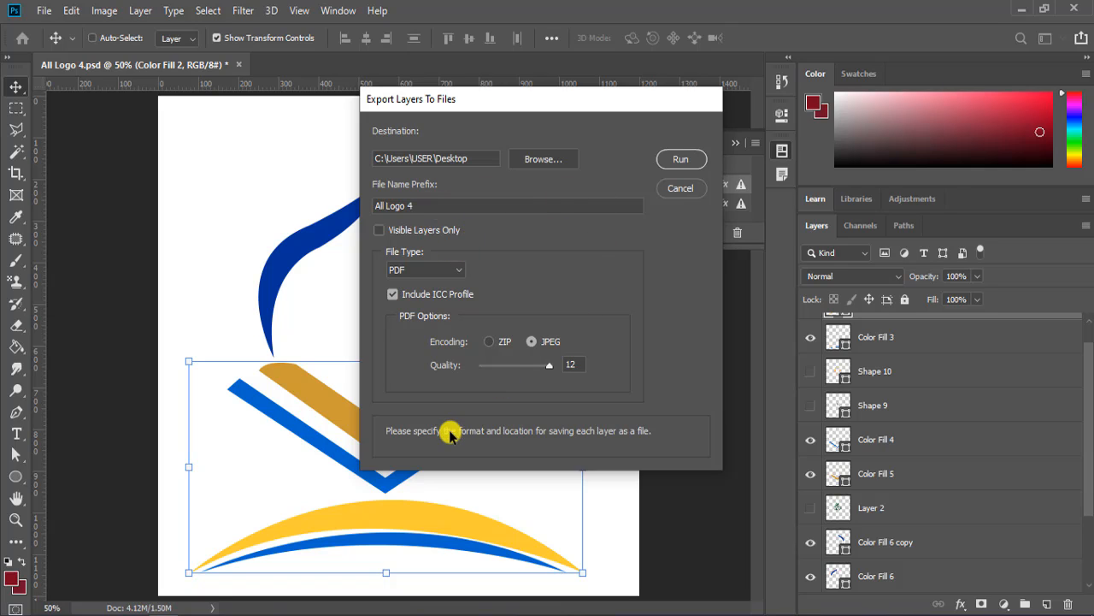
left_click(453, 270)
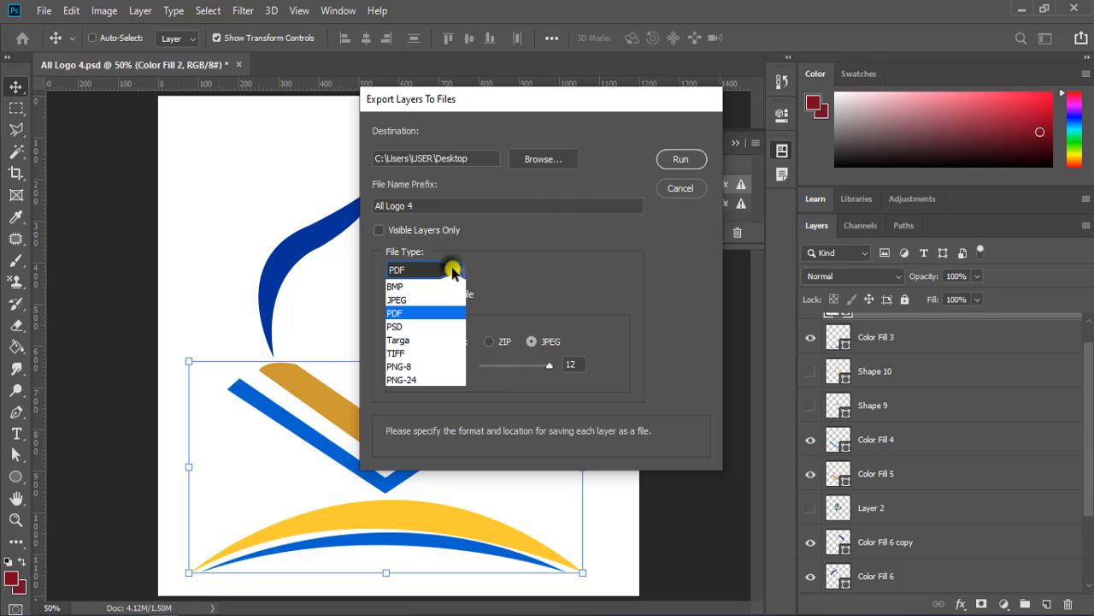
left_click(403, 367)
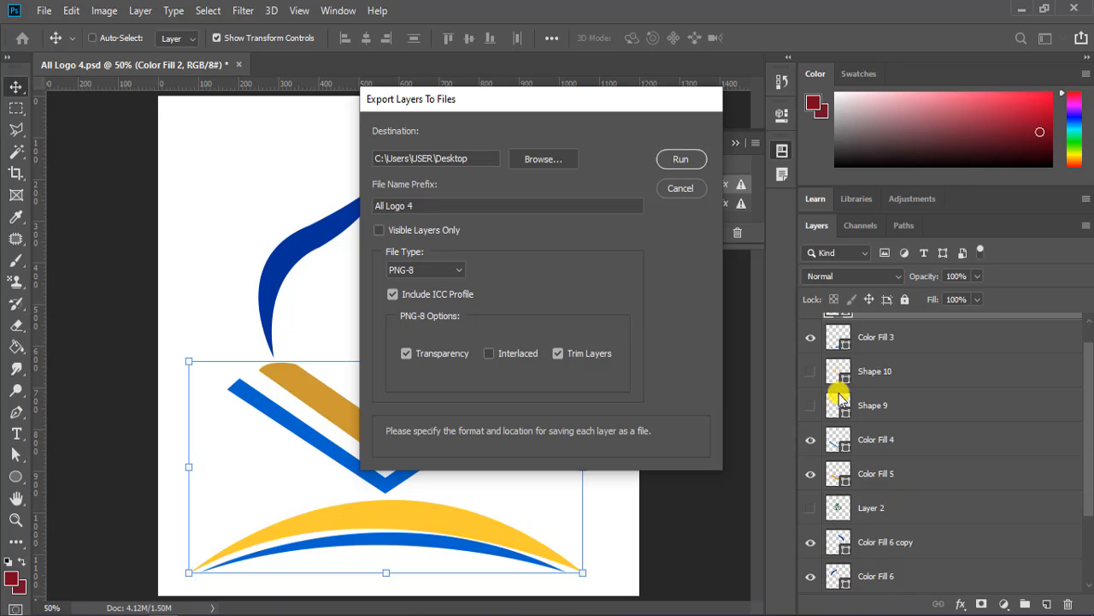
left_click_drag(568, 102, 750, 213)
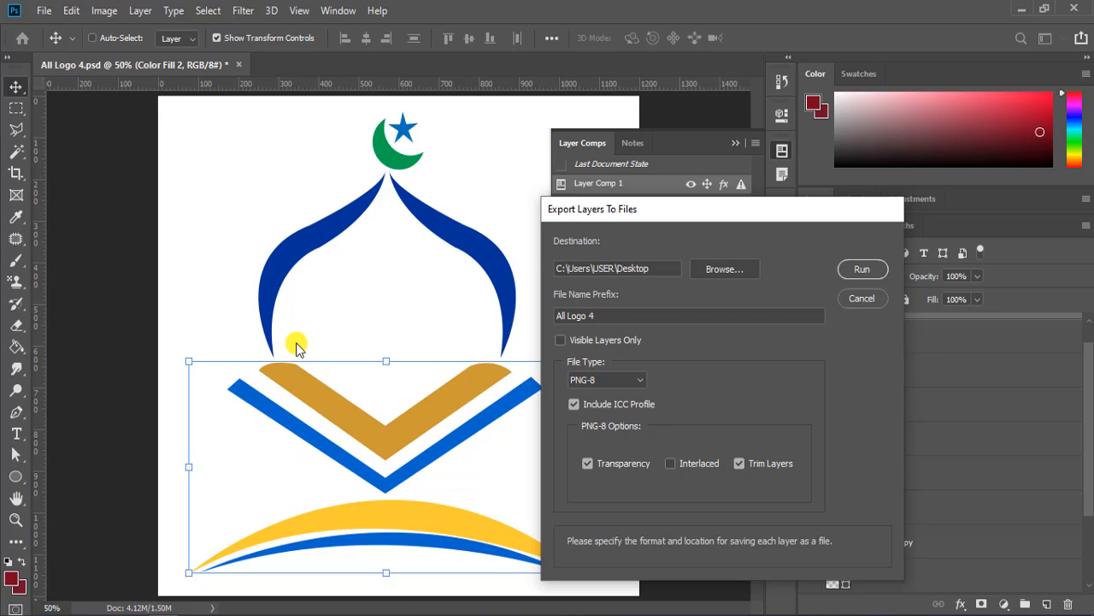
left_click_drag(765, 222, 724, 123)
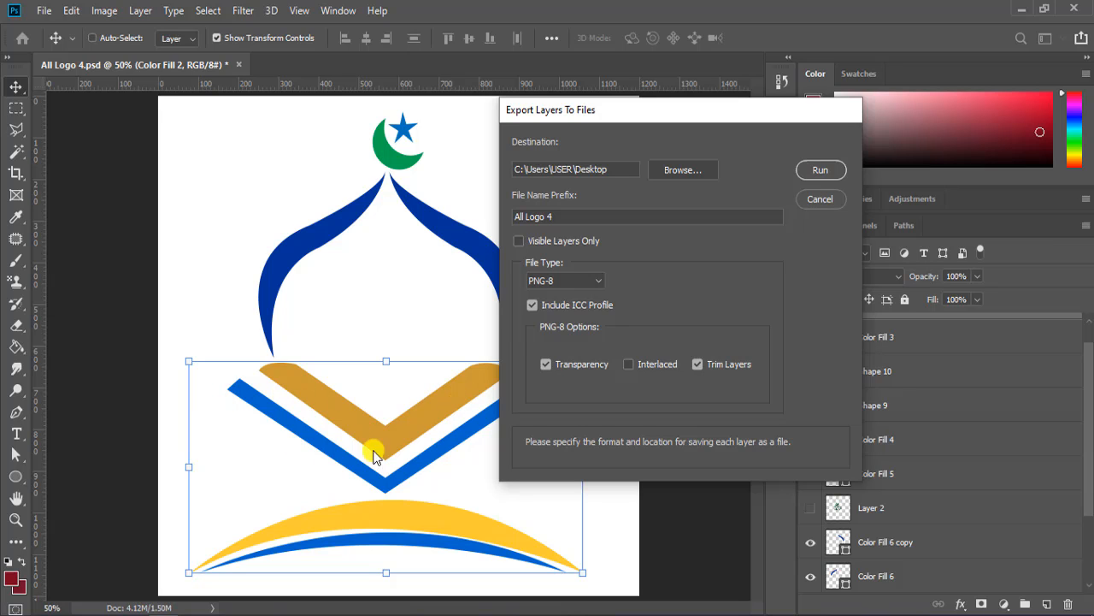
left_click_drag(699, 117, 458, 119)
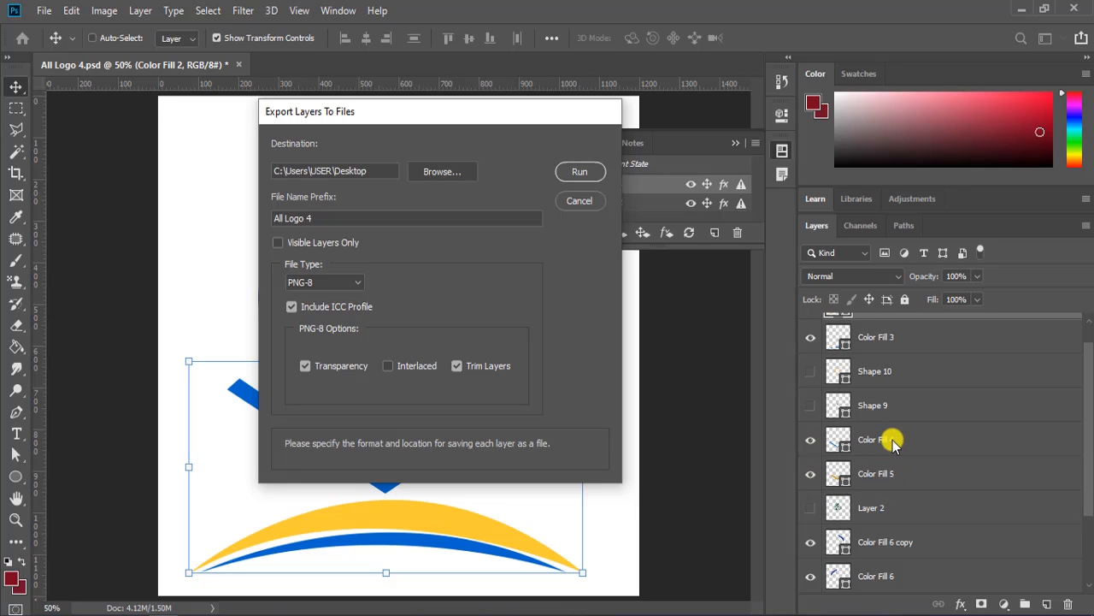
left_click(575, 201)
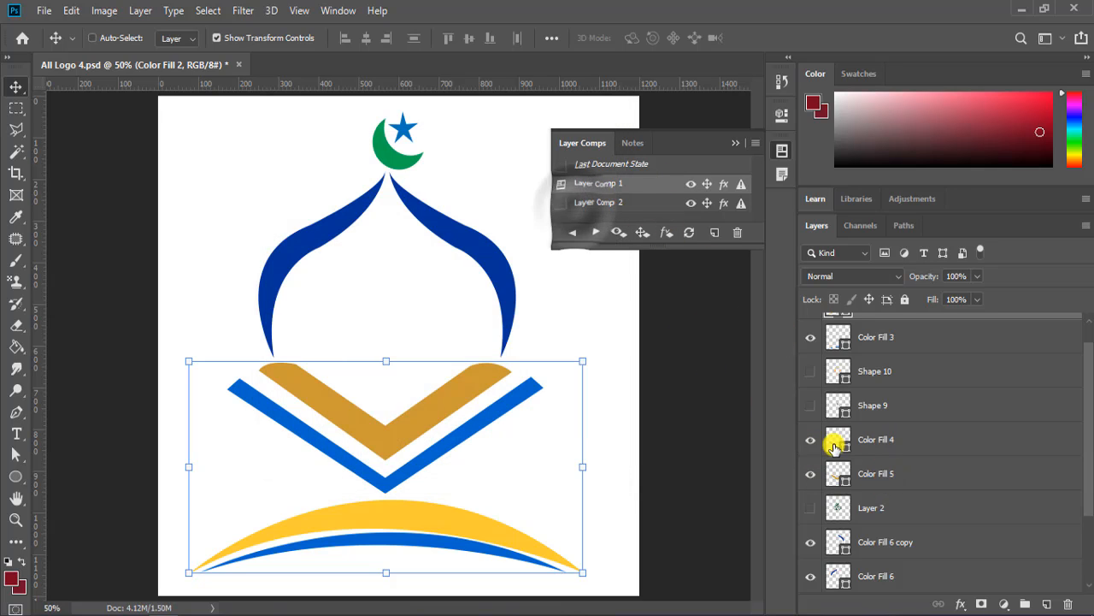
Toggle the visibility of Color Fill 4 and Color Fill 5 off and on to check which logo part each holds.
left_click(810, 440)
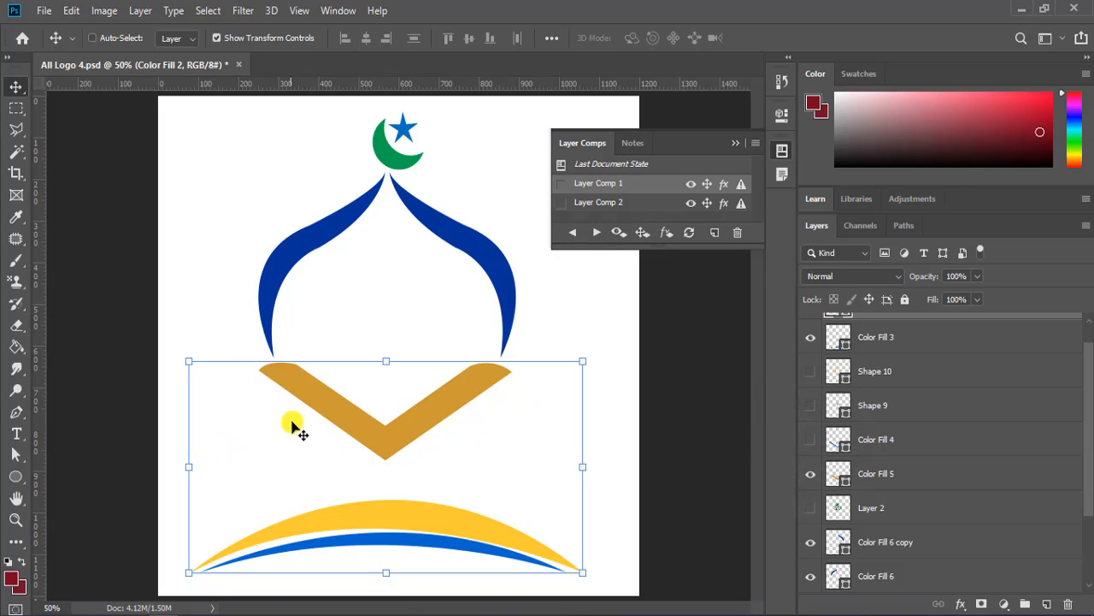
left_click(809, 440)
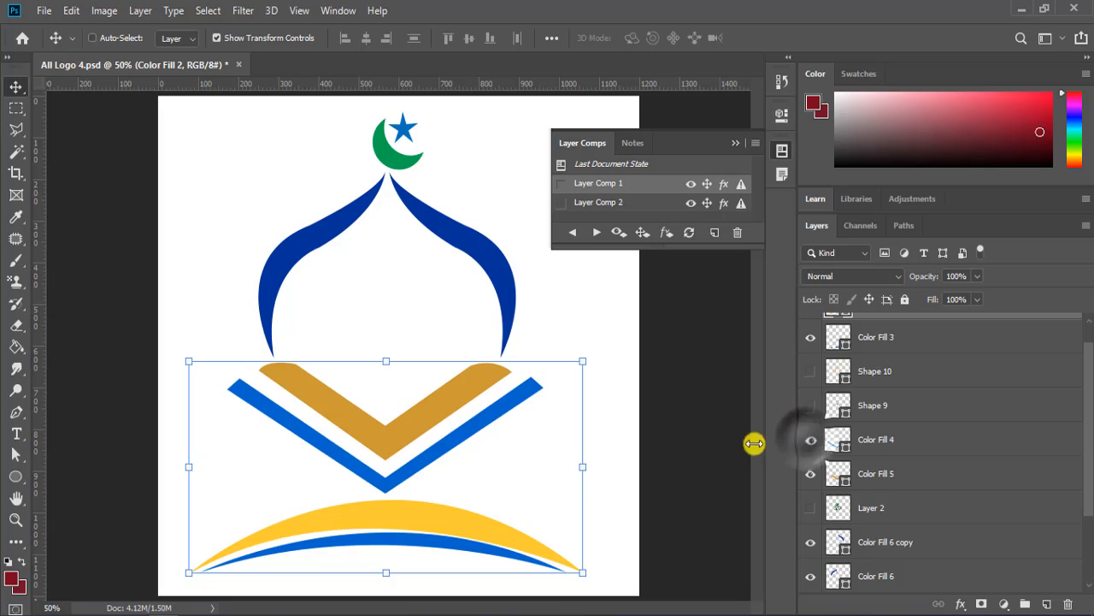
left_click(809, 474)
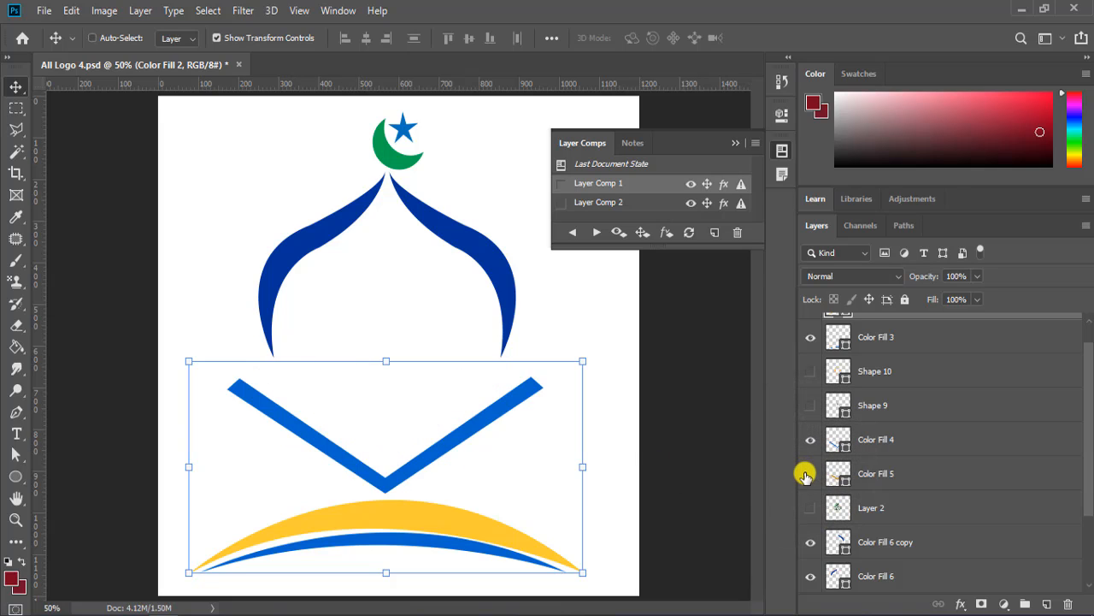
left_click(810, 474)
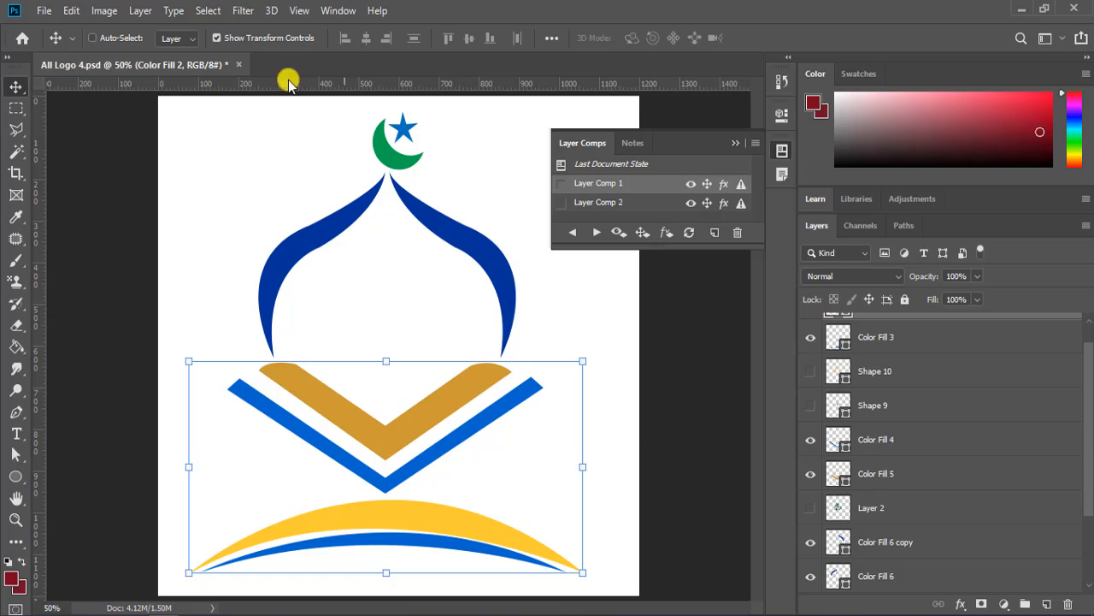
Export all layers to separate PNG-8 files on the desktop with the prefix All Logo 4, keeping transparency and trimmed layers.
left_click(41, 10)
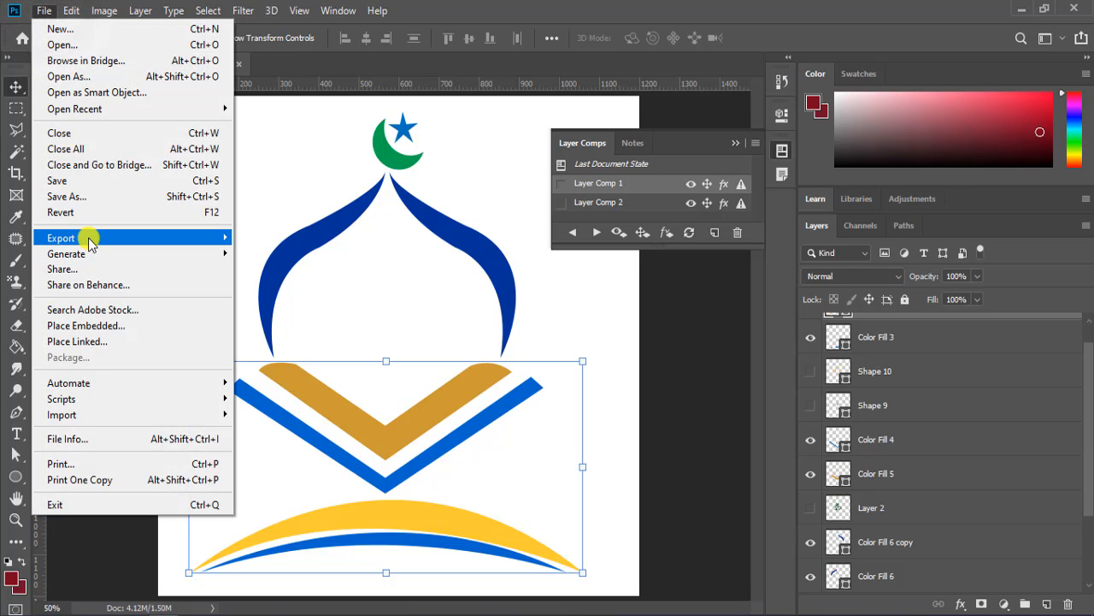
mouse_move(88, 236)
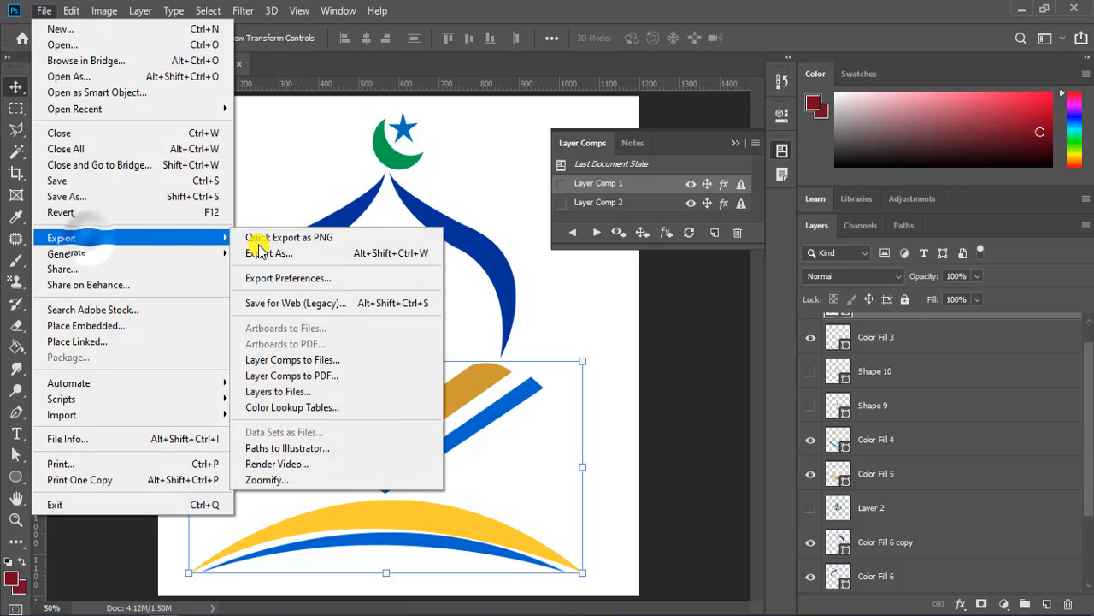
left_click(294, 393)
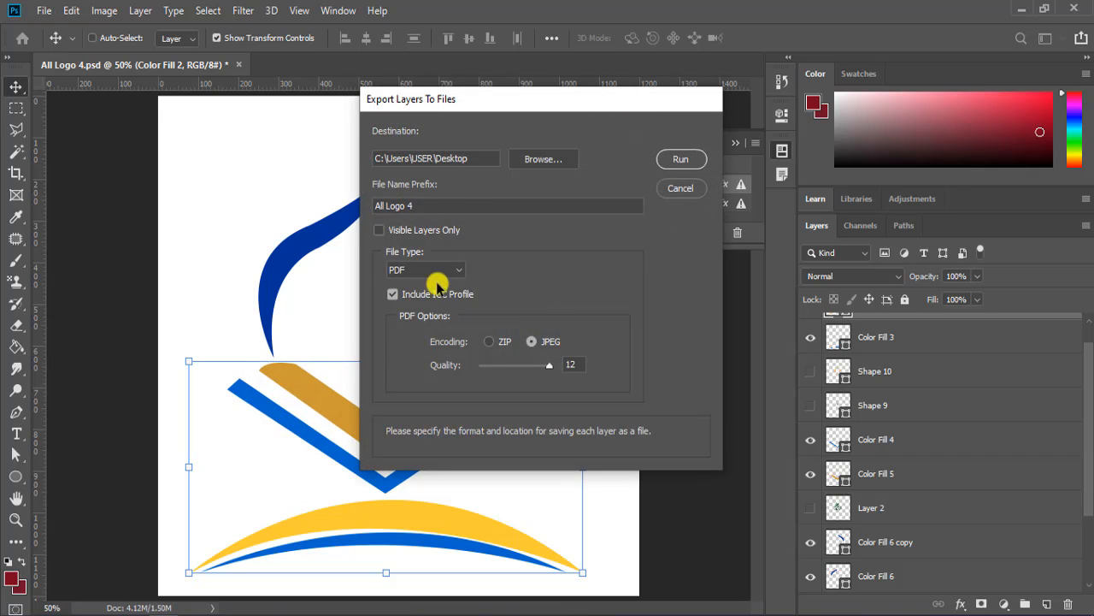
left_click(434, 268)
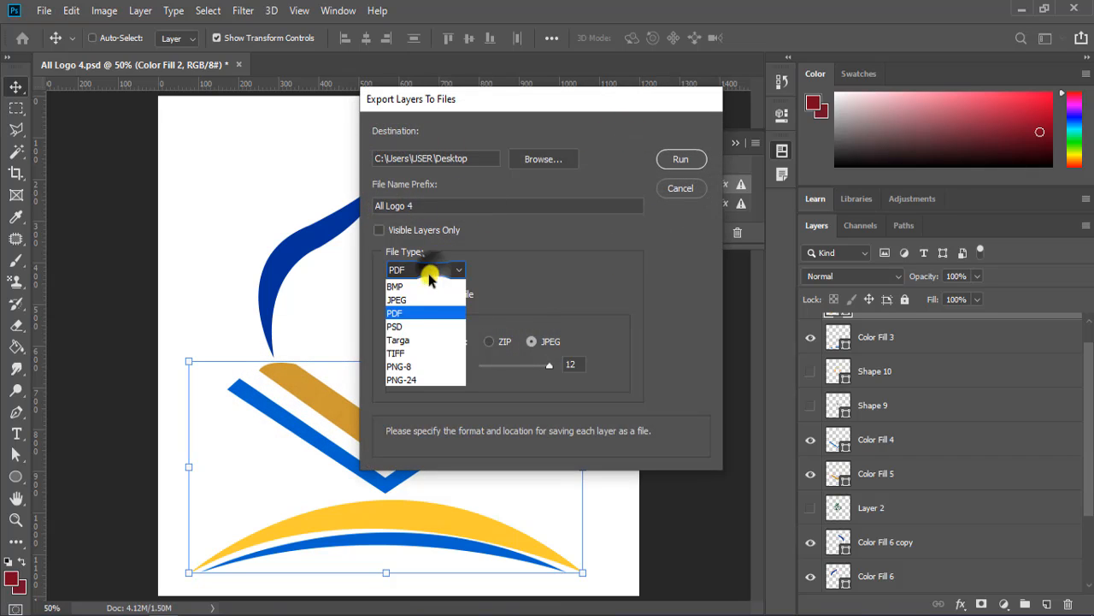
left_click(413, 360)
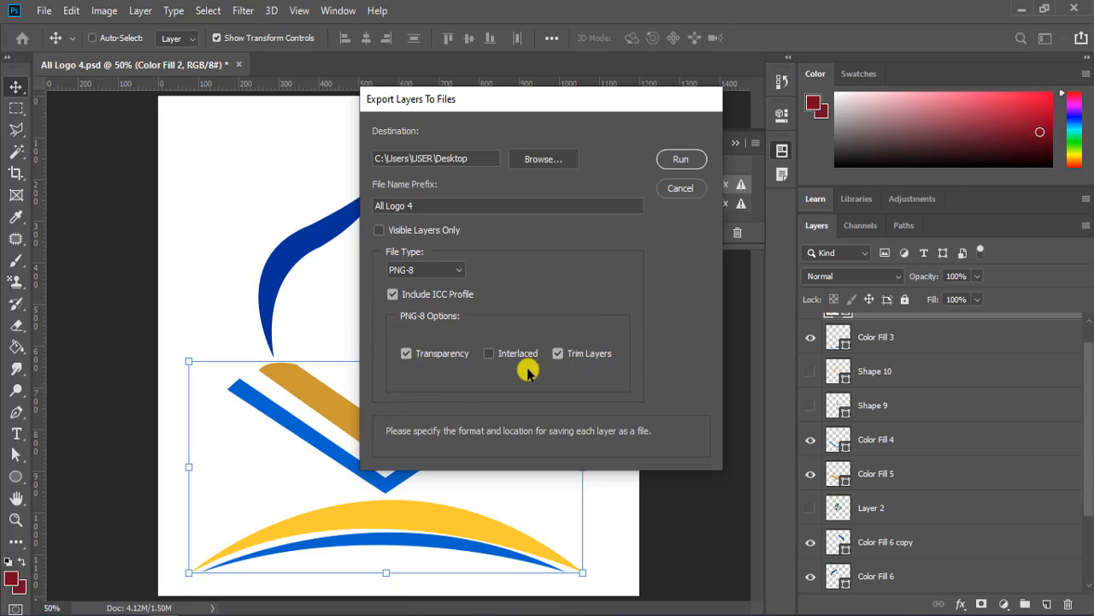
left_click(677, 161)
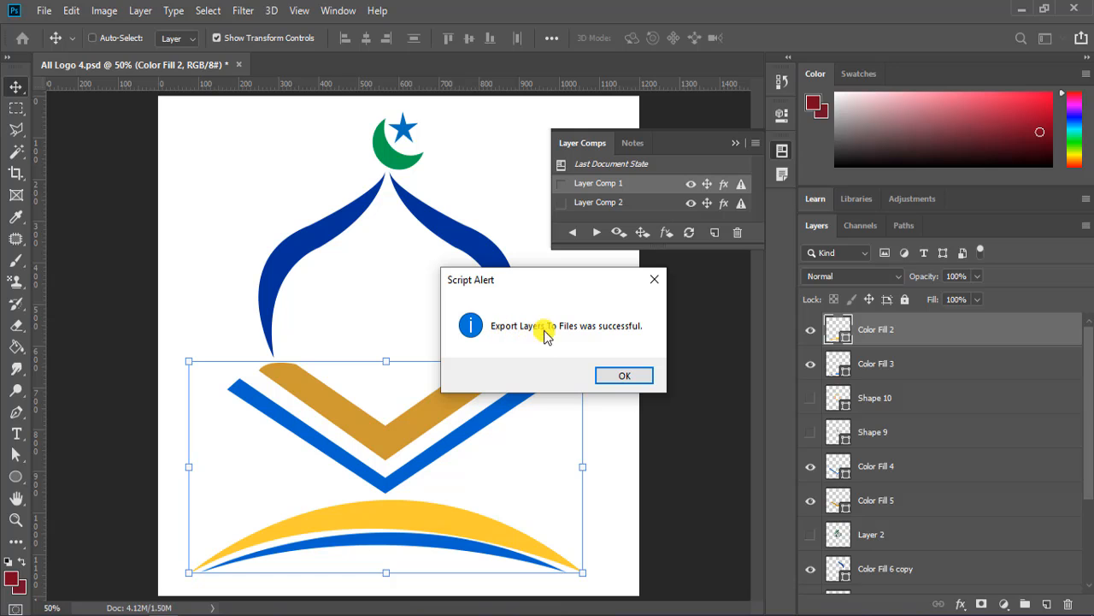
left_click(611, 377)
Switch to the desktop and open the exported Color Fill 2 PNG in the Photos viewer.
left_click(1025, 8)
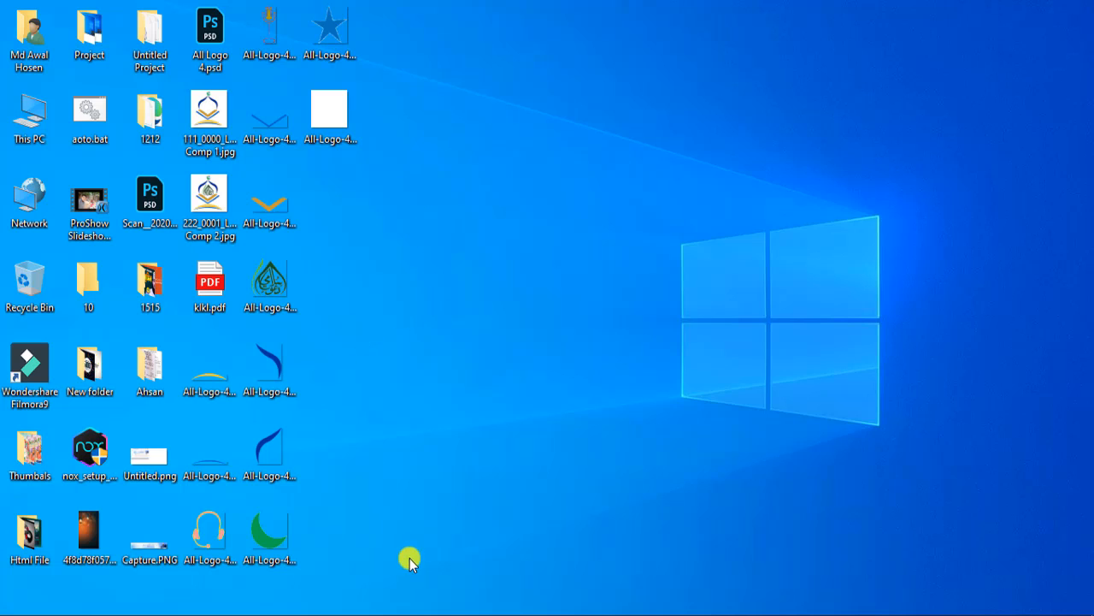
left_click(162, 614)
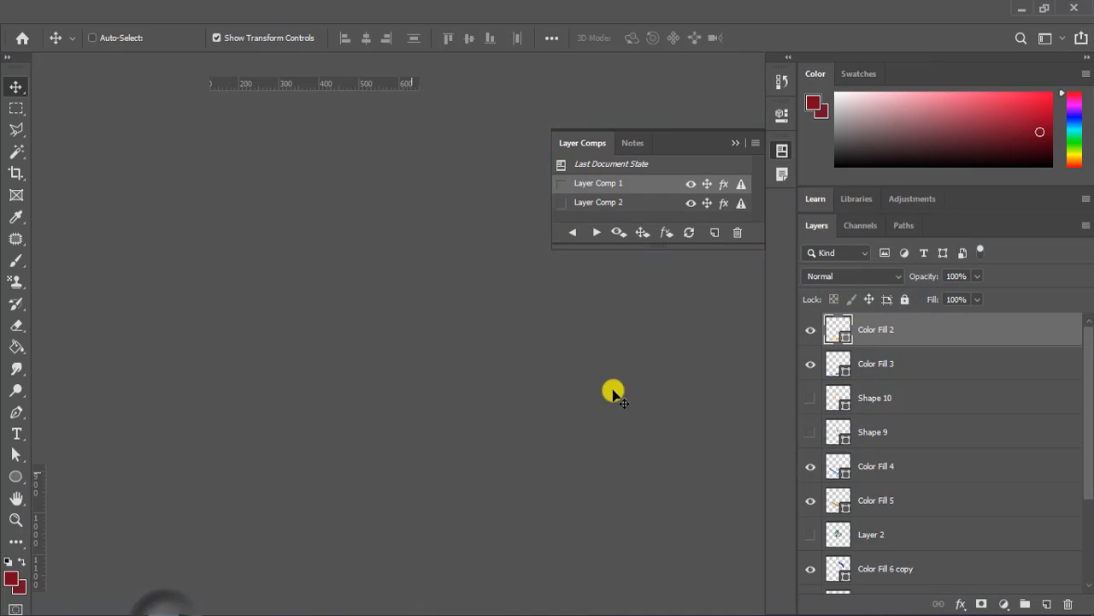
left_click(1021, 8)
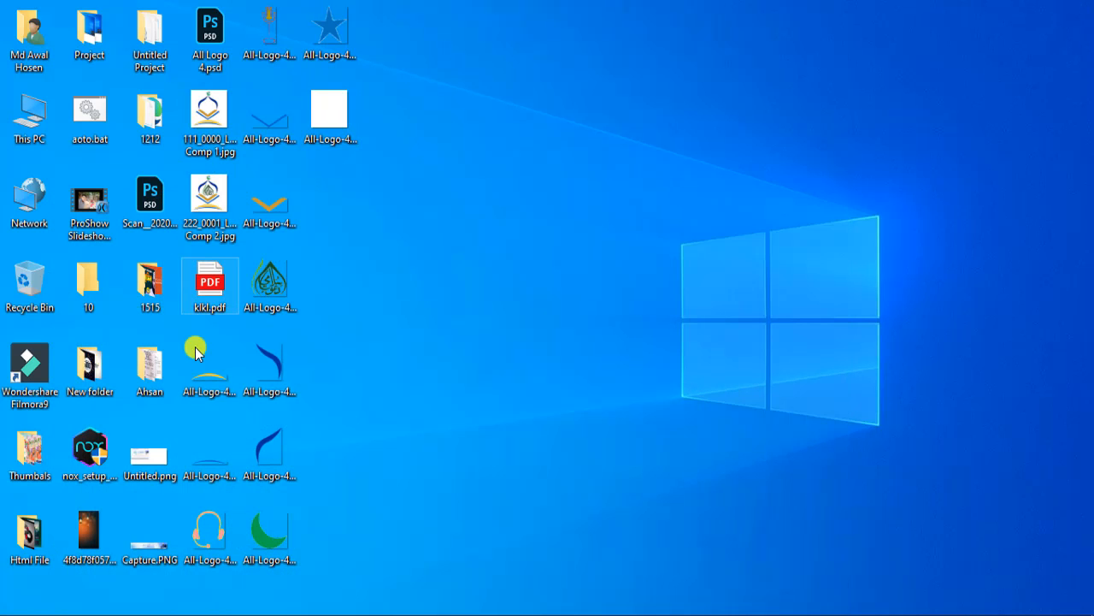
left_click(216, 368)
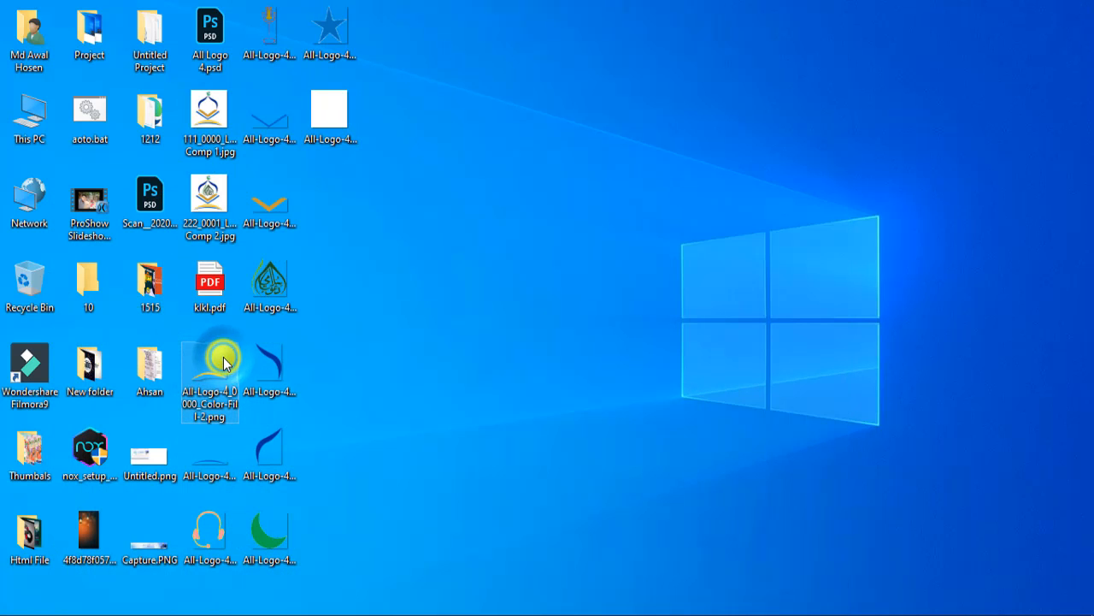
right_click(223, 363)
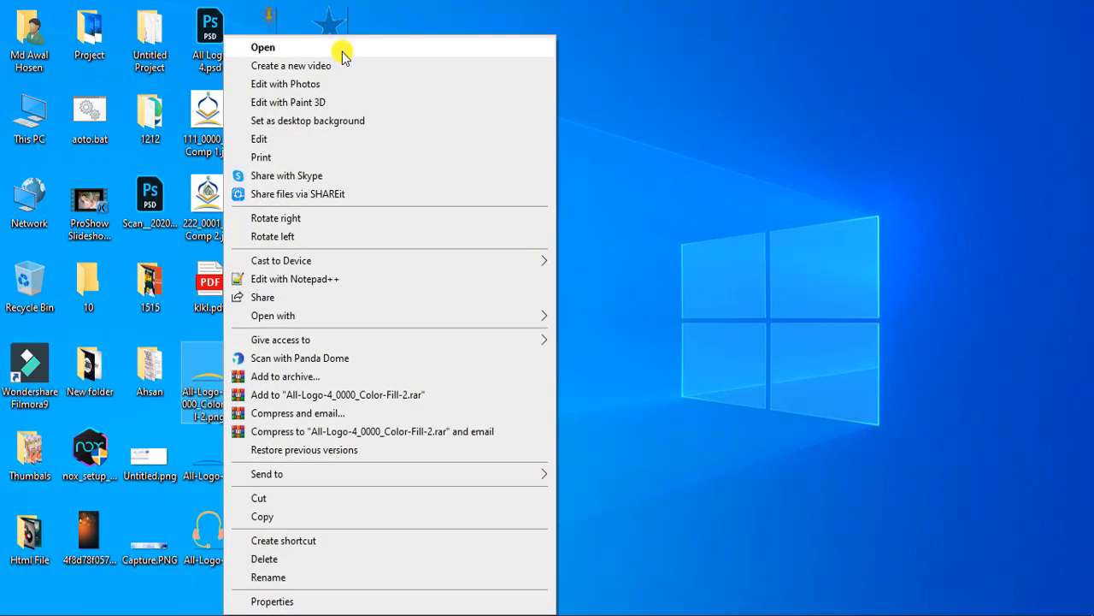
left_click(342, 51)
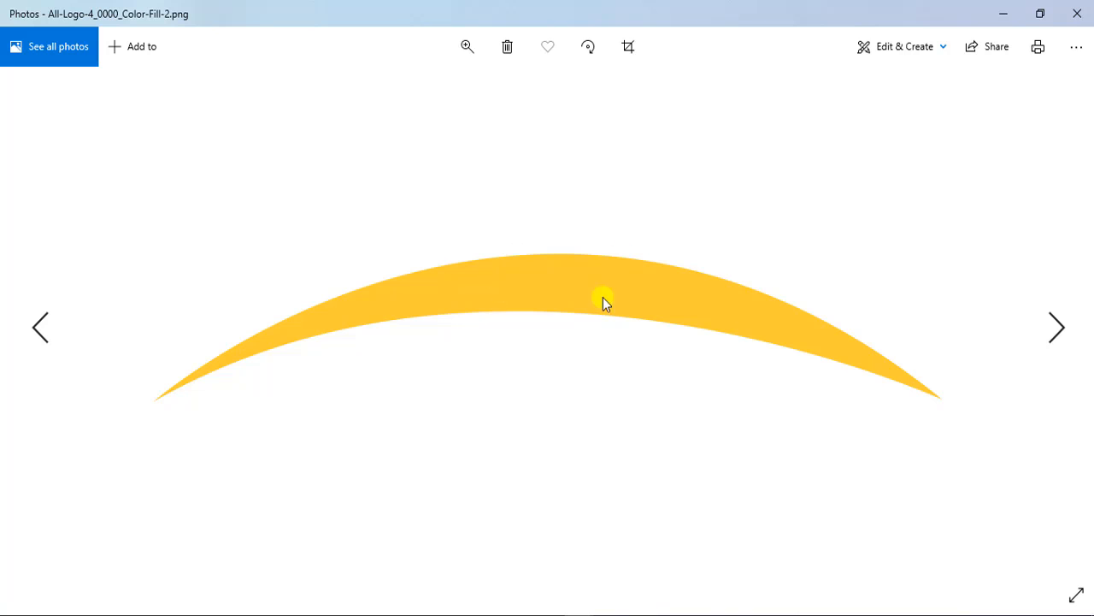
Browse through the following exported layer images, close the viewer and return to Photoshop.
key("Right")
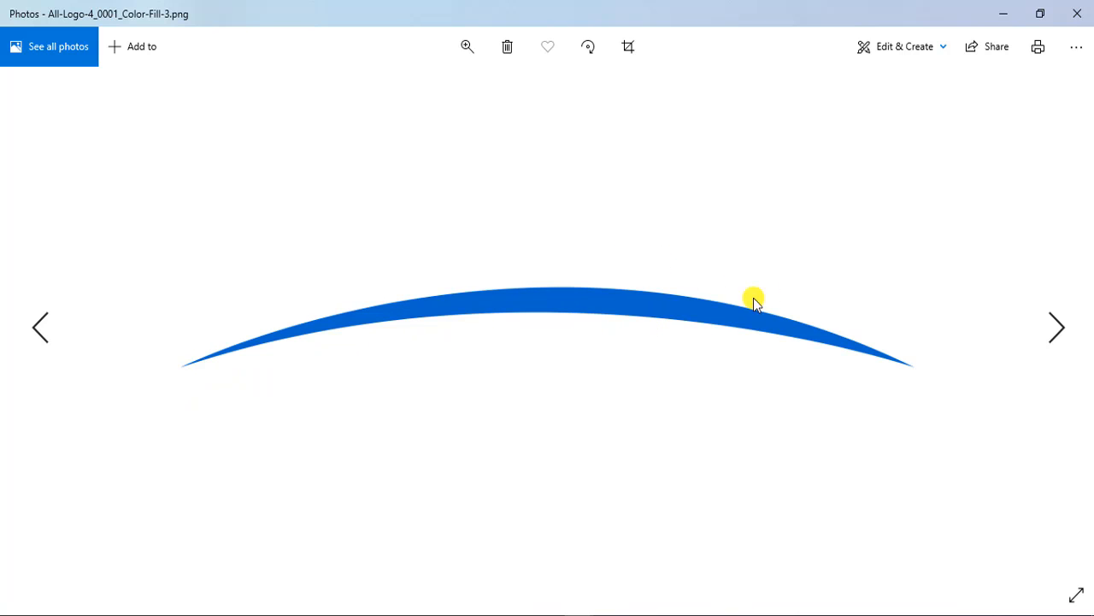
key("Right")
key("Right")
key("Right")
key("Right")
key("Right")
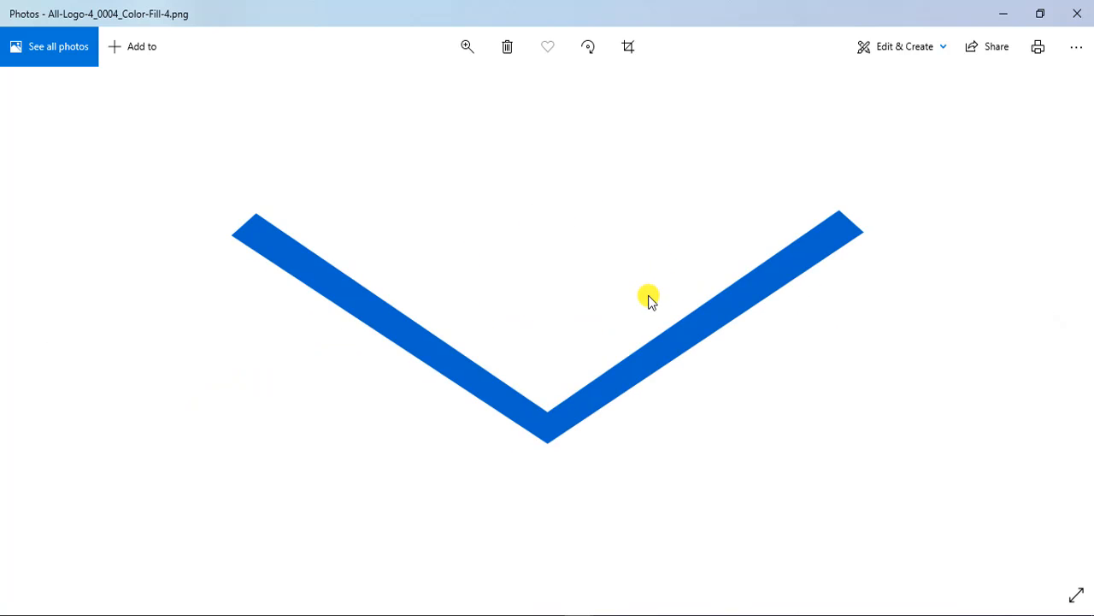
left_click(1080, 12)
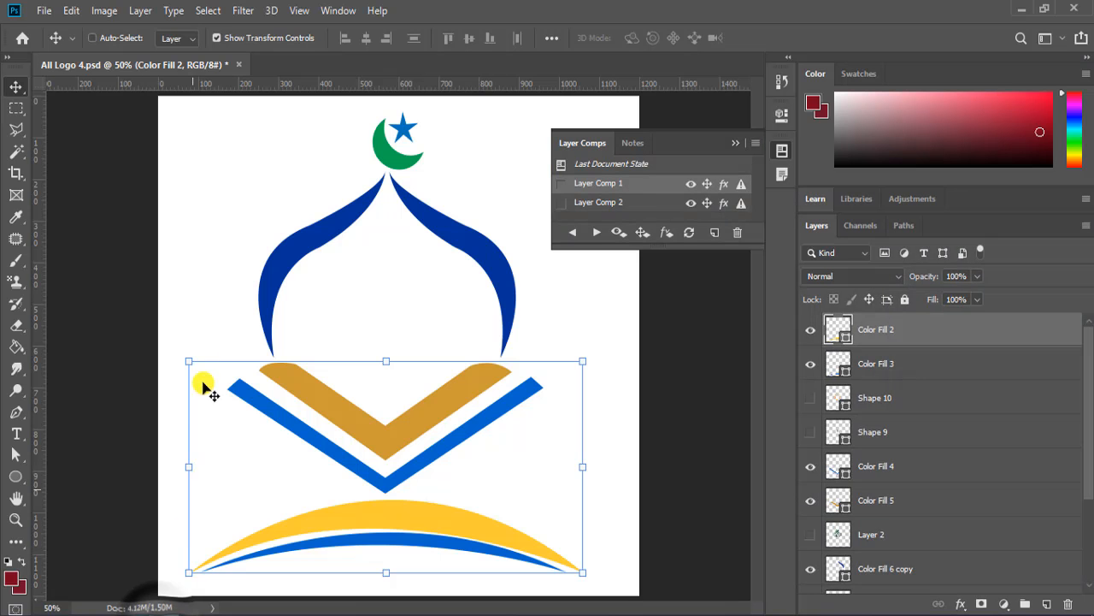
left_click(43, 10)
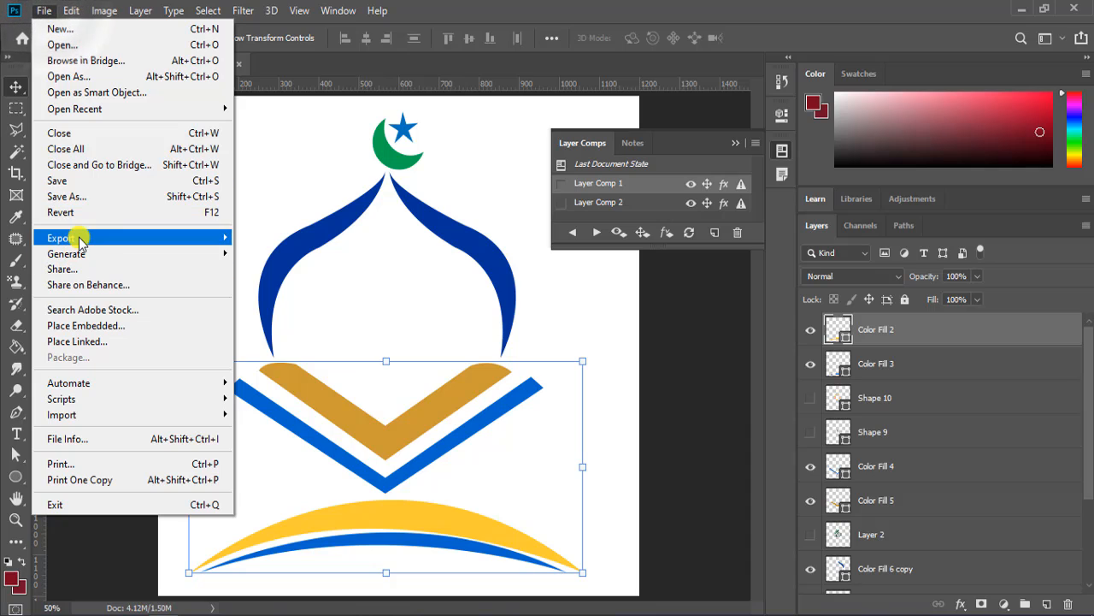
mouse_move(145, 238)
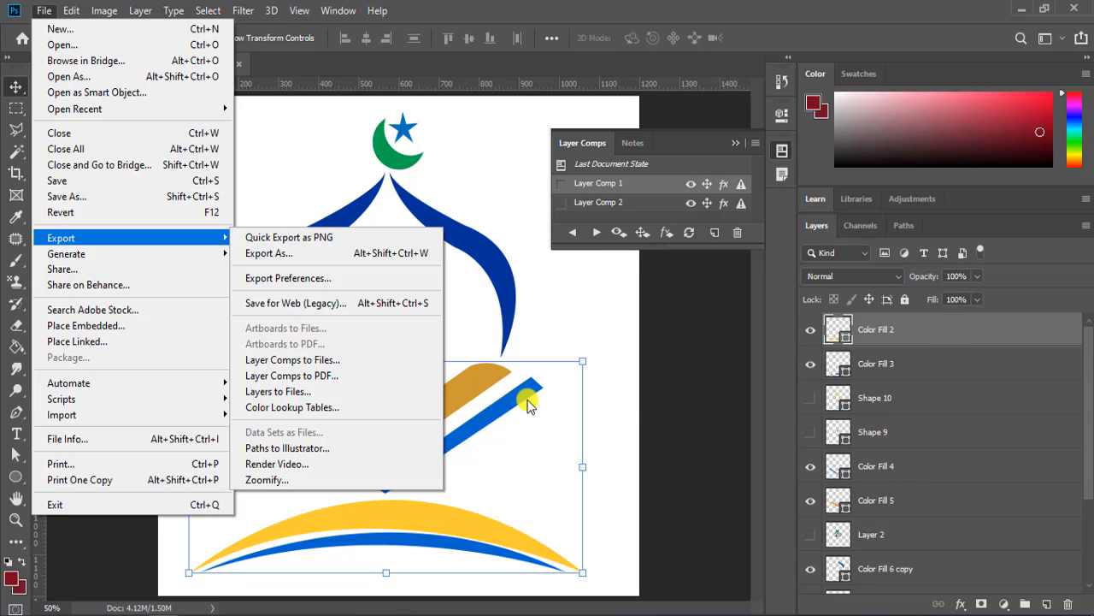
left_click(656, 389)
Collapse the Layer Comps panel.
left_click(735, 143)
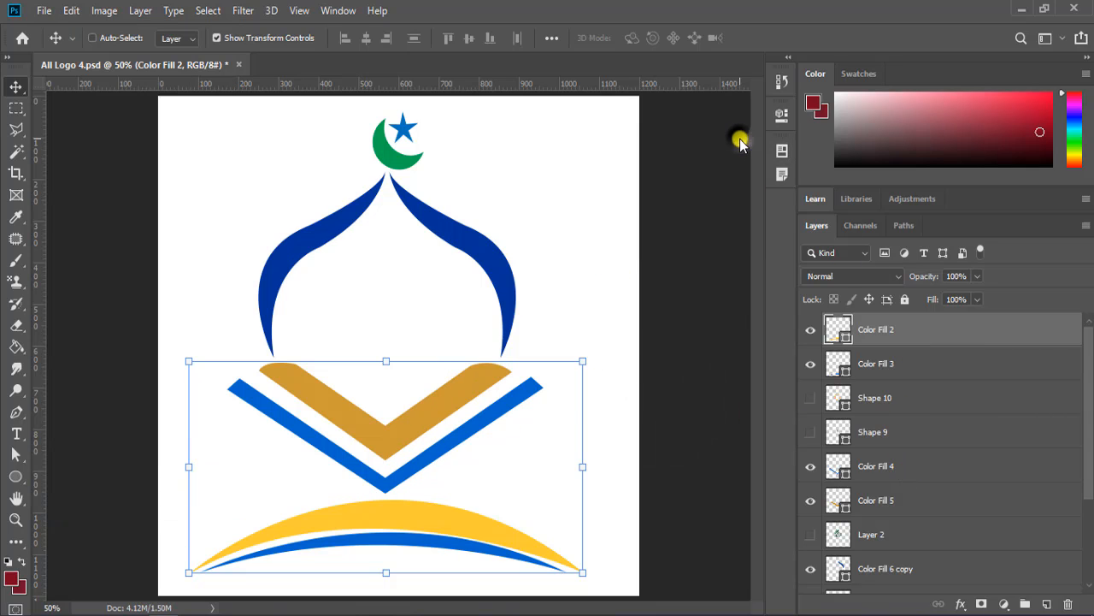